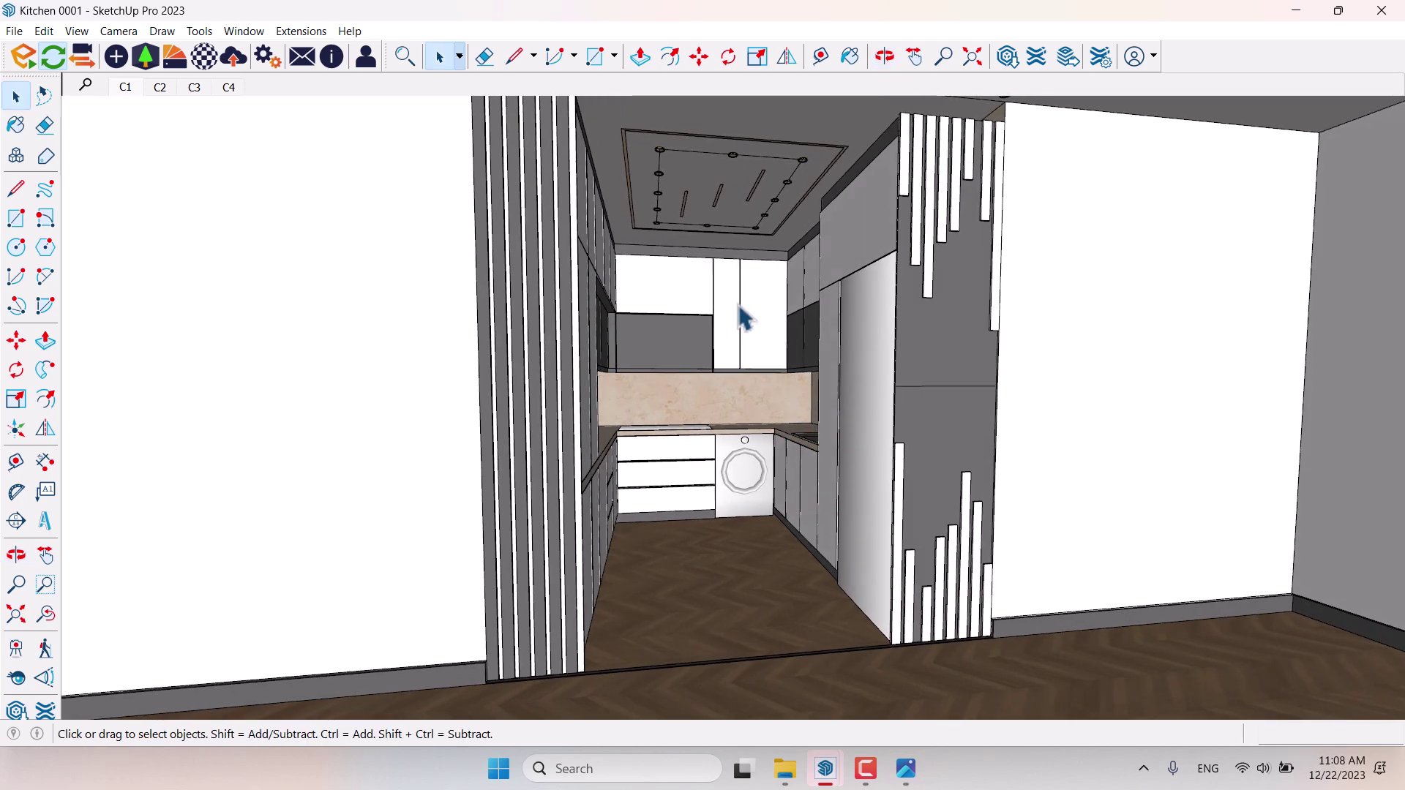
Examine the kitchen model from several angles through its entrance opening.
scroll(727, 410, up, 3)
middle_drag(727, 439, 856, 496)
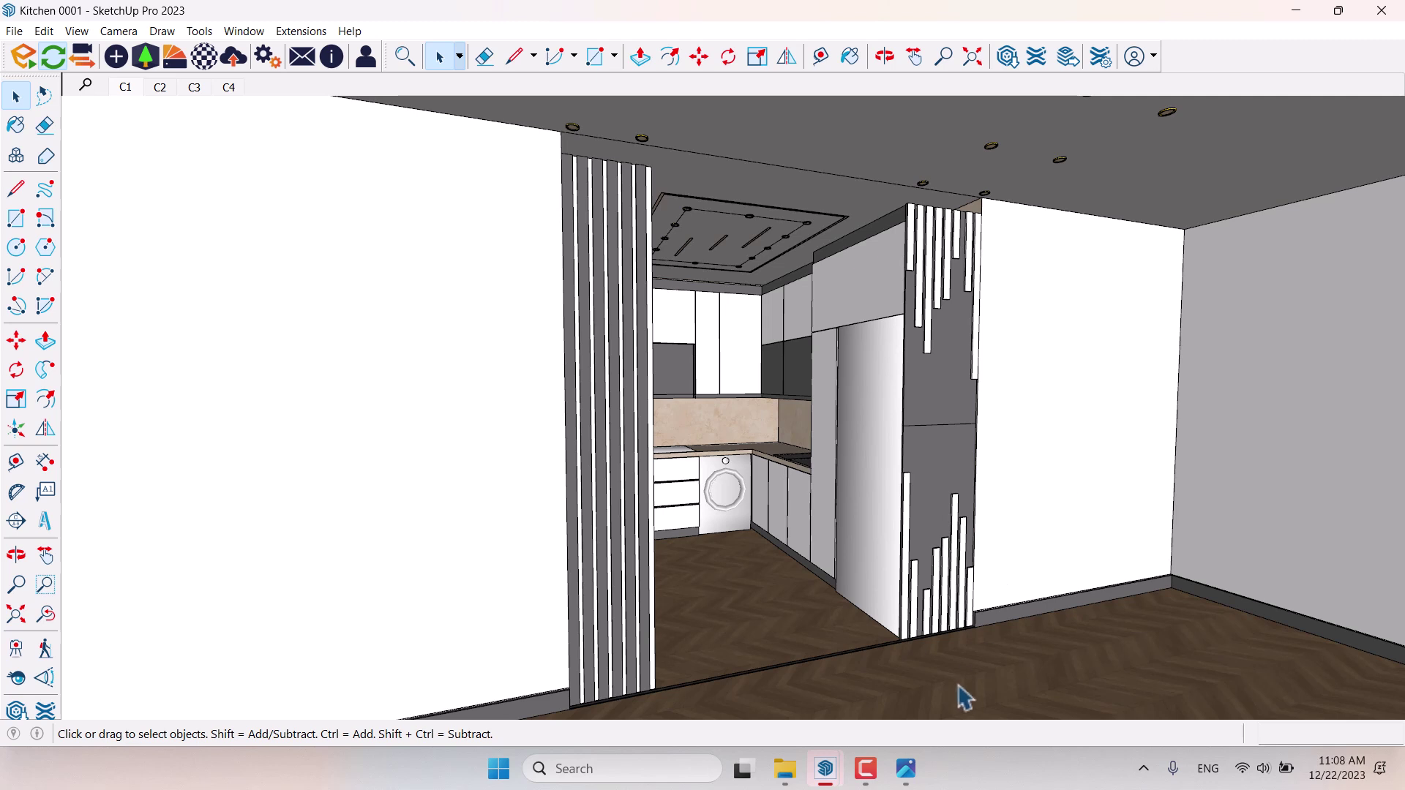
click(871, 774)
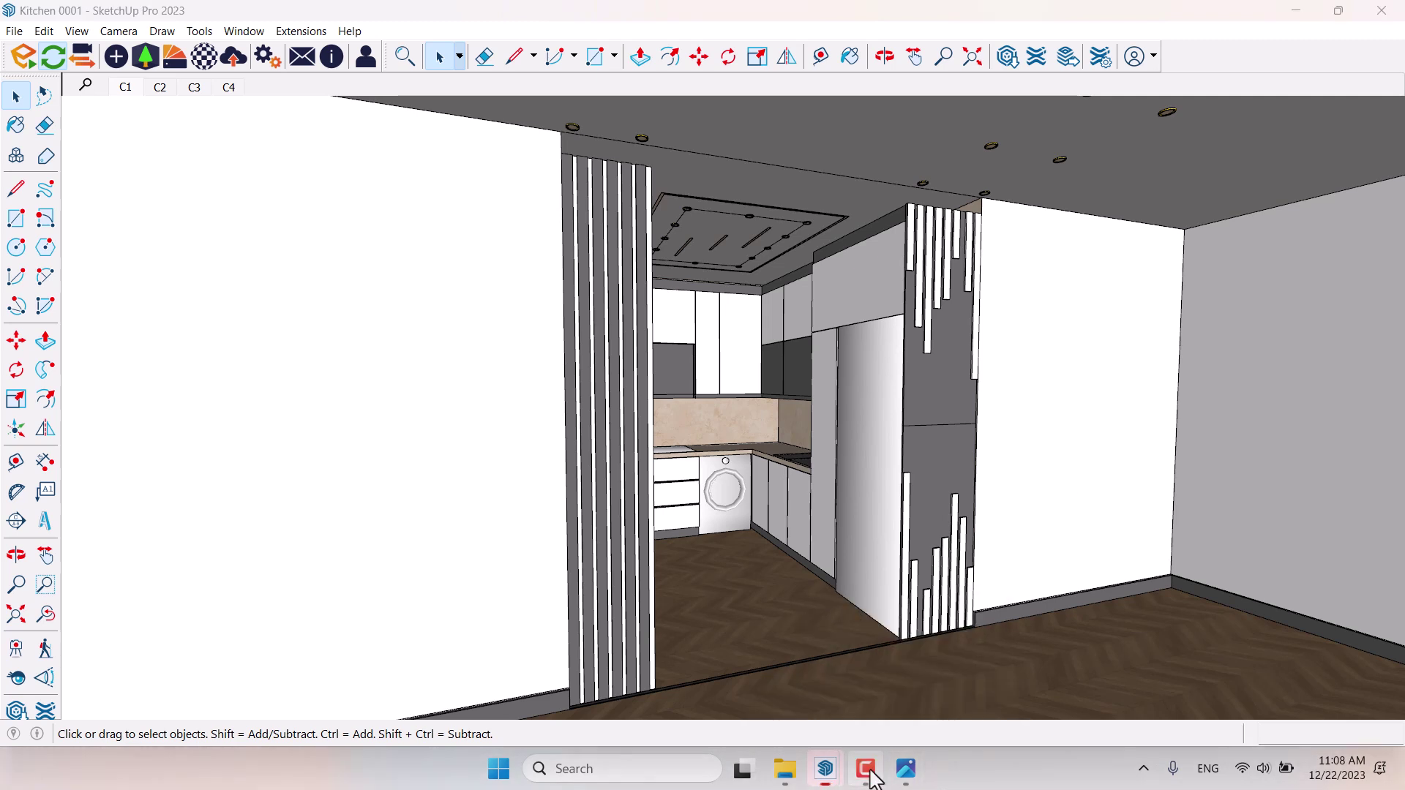
middle_drag(843, 502, 683, 523)
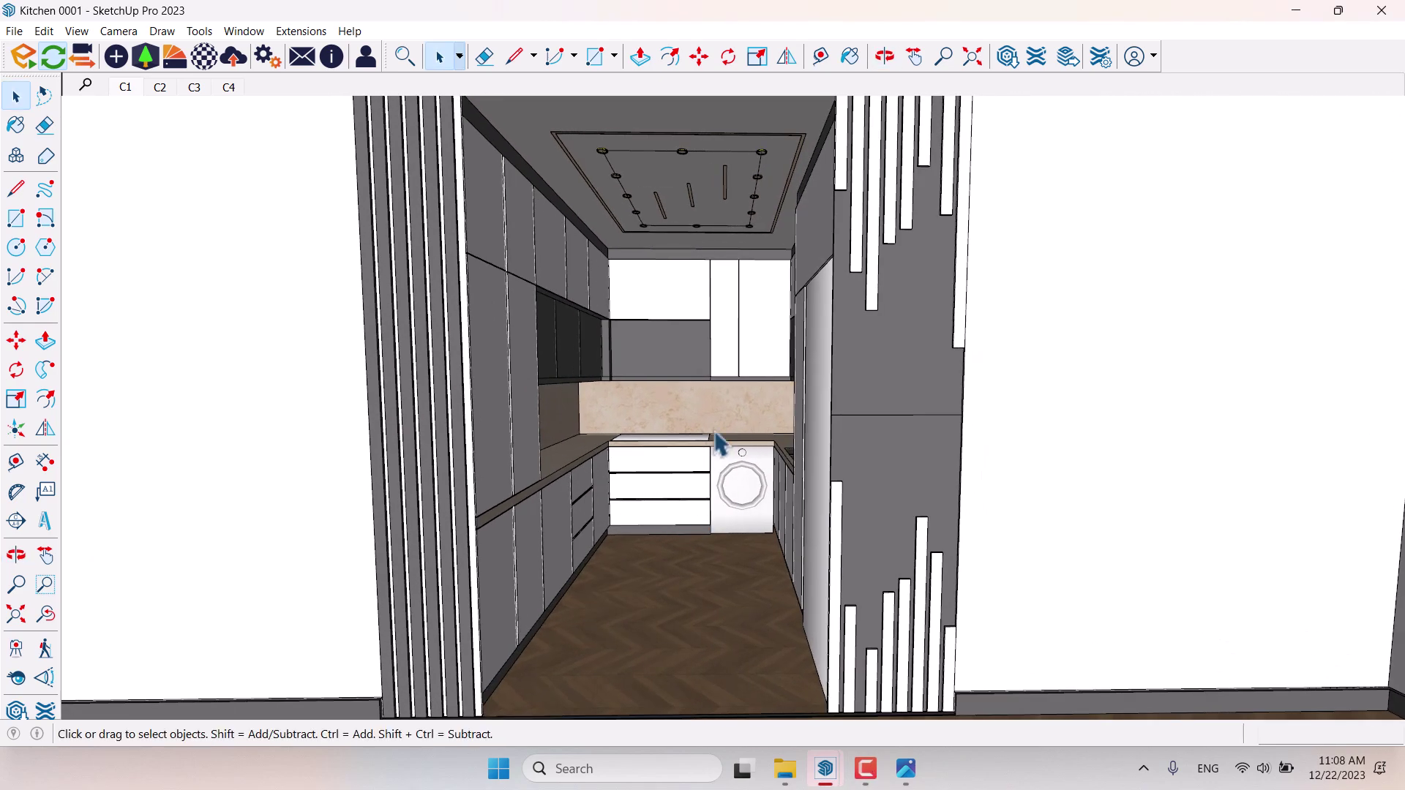
key(o)
drag(678, 508, 841, 497)
key(space)
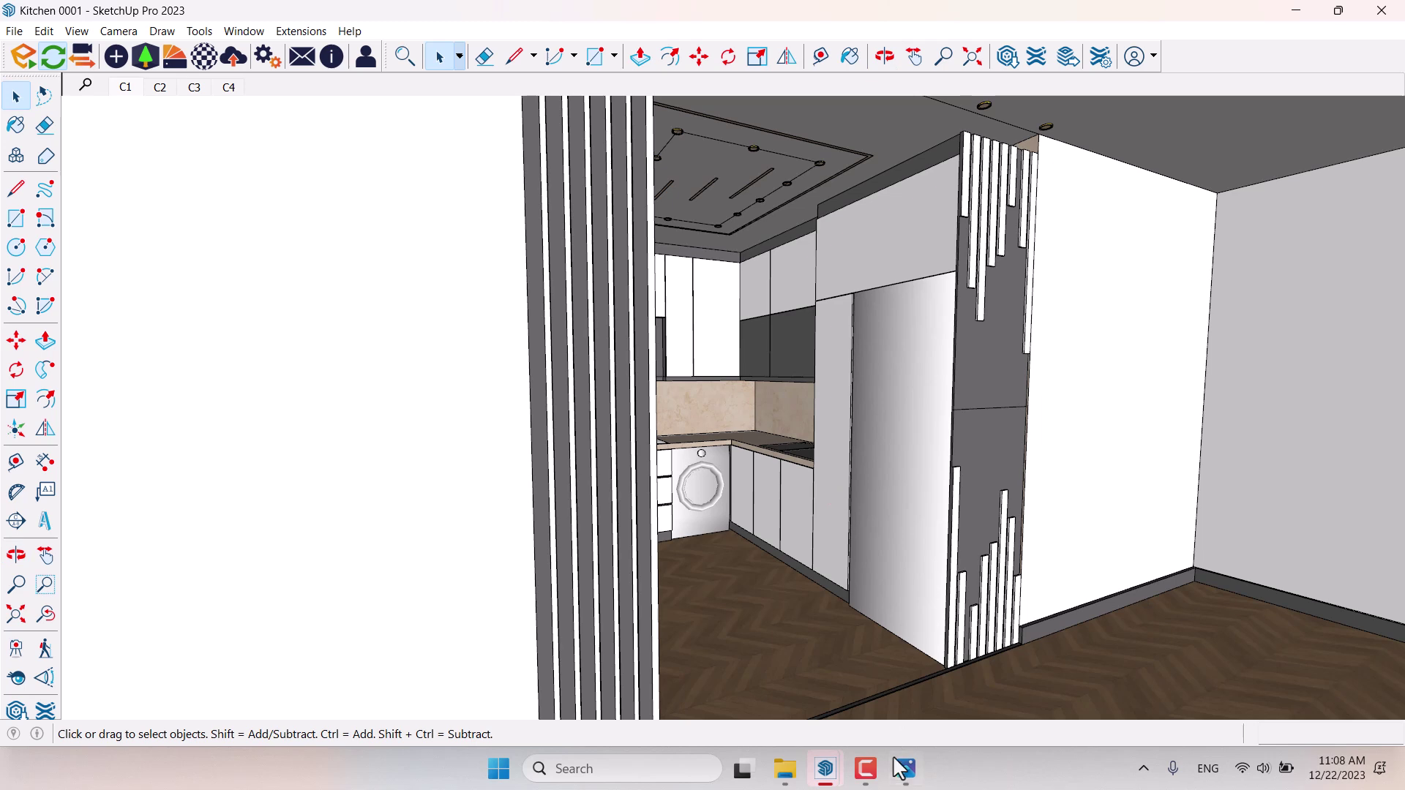
Switch to the photo viewer and examine the reference render Image (1).png.
key(alt+Tab)
scroll(629, 380, up, 2)
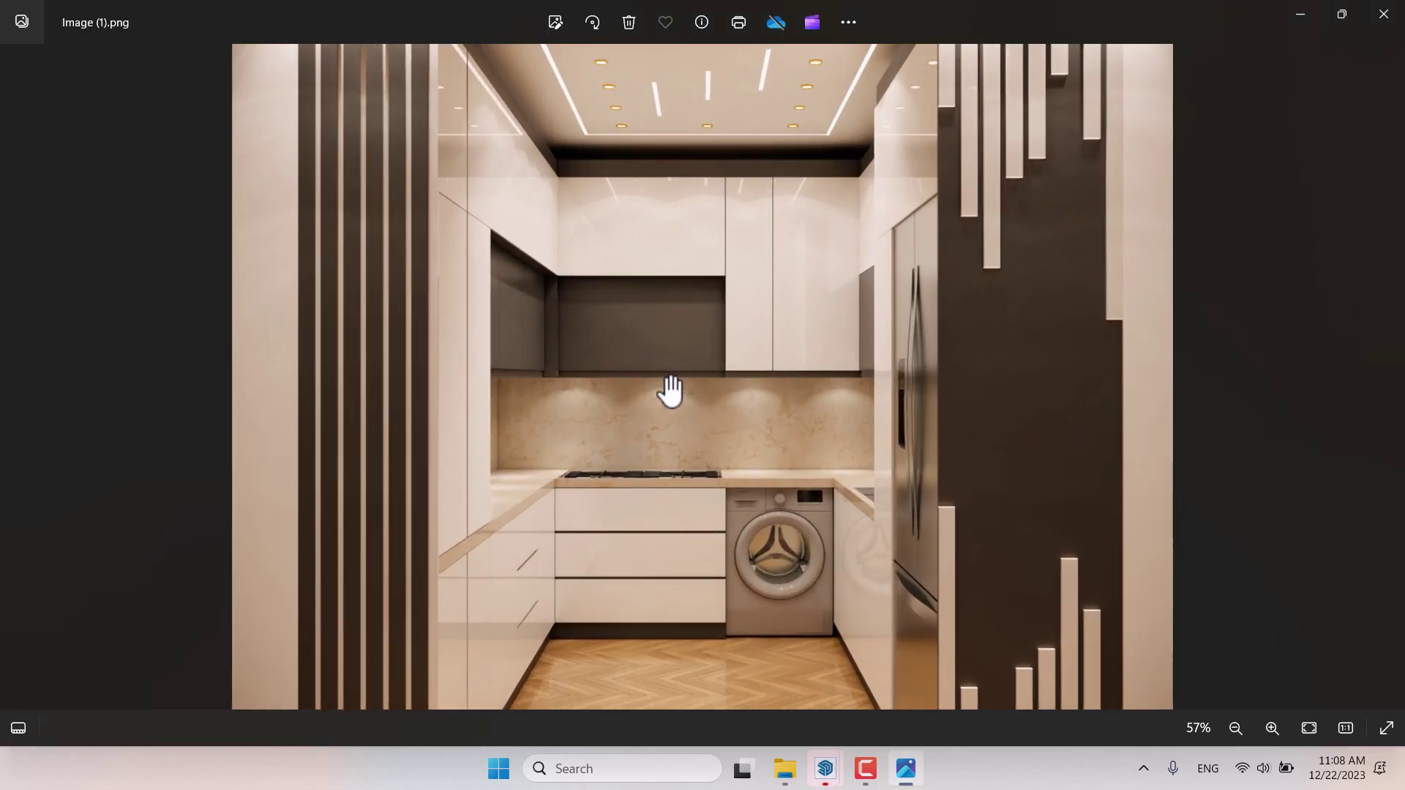
scroll(878, 471, down, 2)
Switch to the Enscape window, check the kitchen render at a brighter time of day, and load the saved view C1.
mouse_move(827, 772)
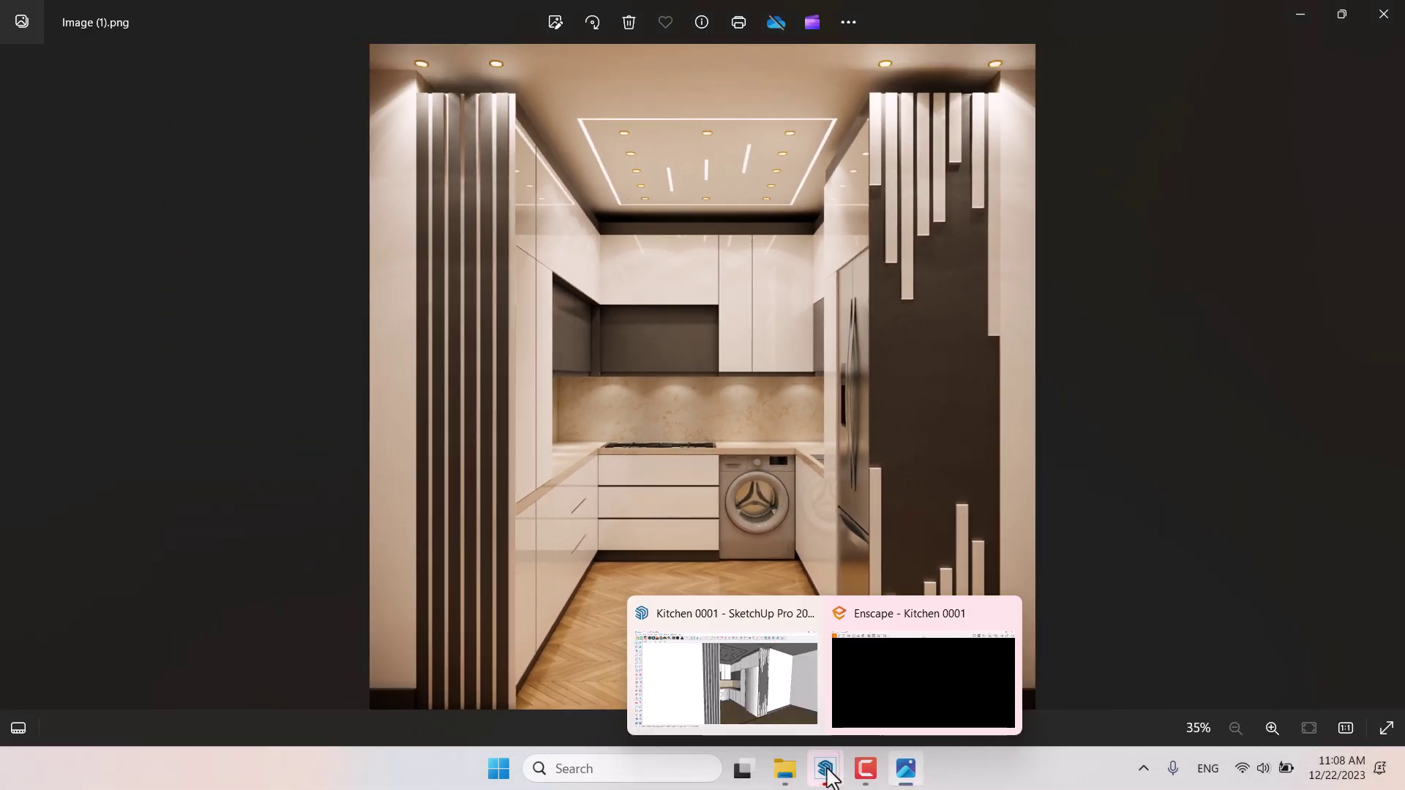
click(912, 671)
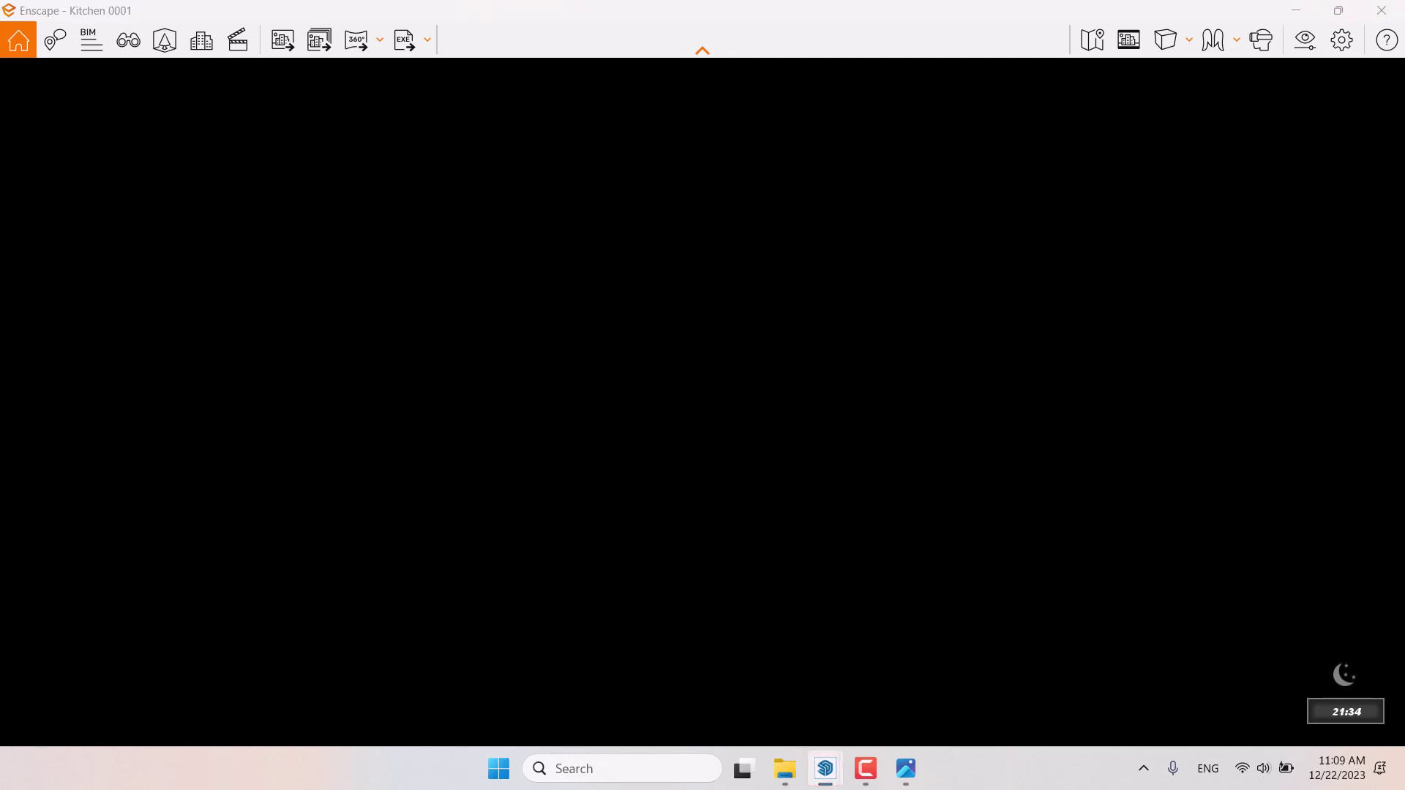
key(u)
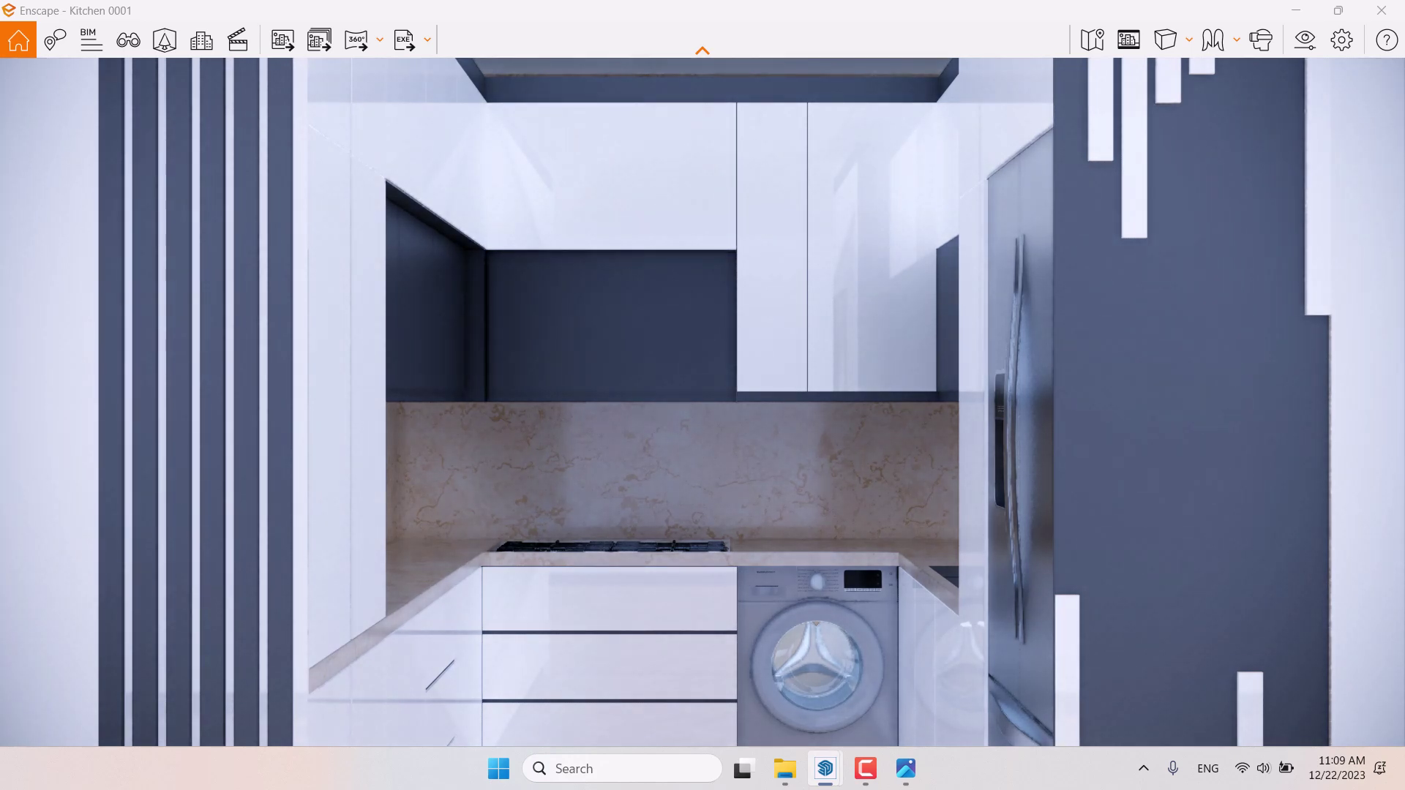
click(128, 40)
click(151, 270)
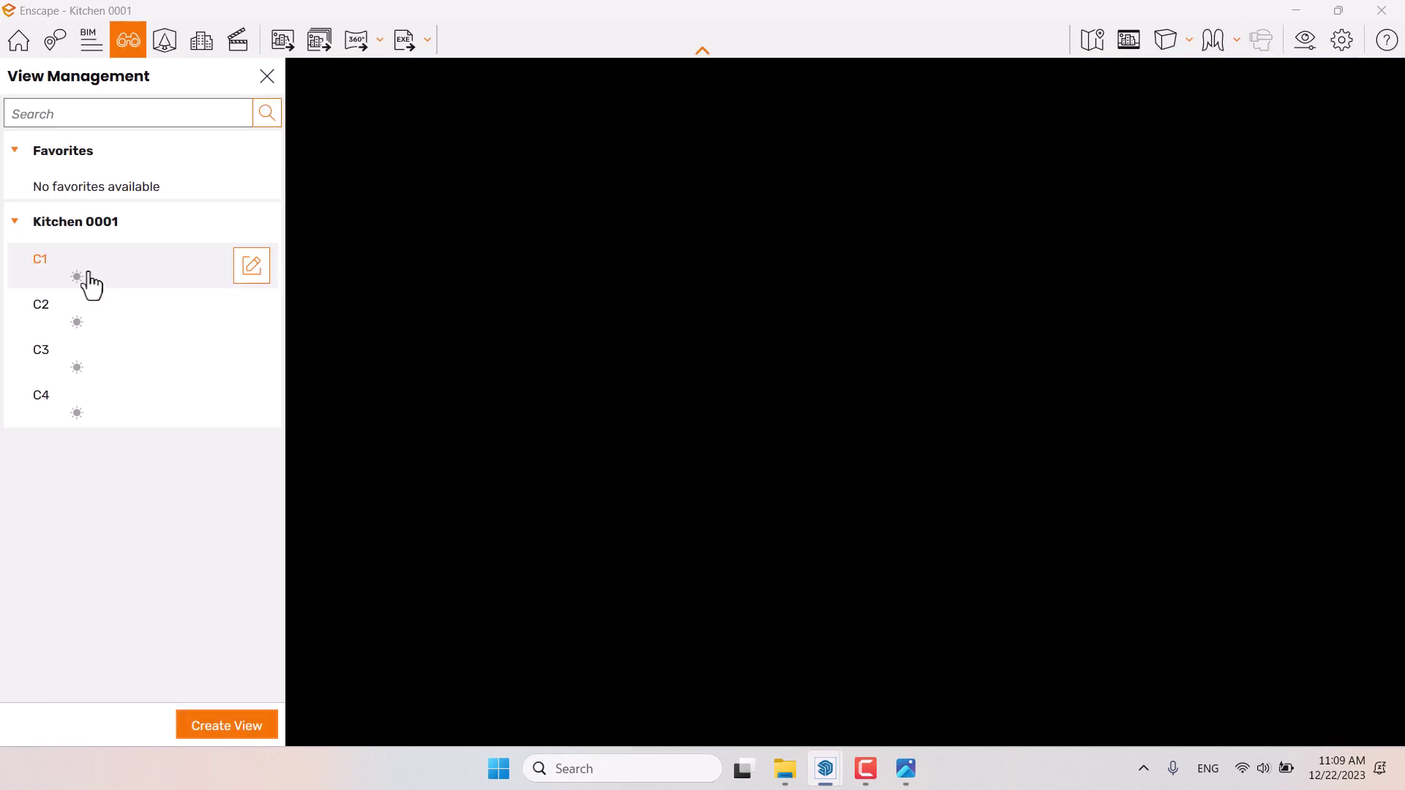
Close the view list, the Enscape render window and the reference image to return to the SketchUp model.
click(268, 77)
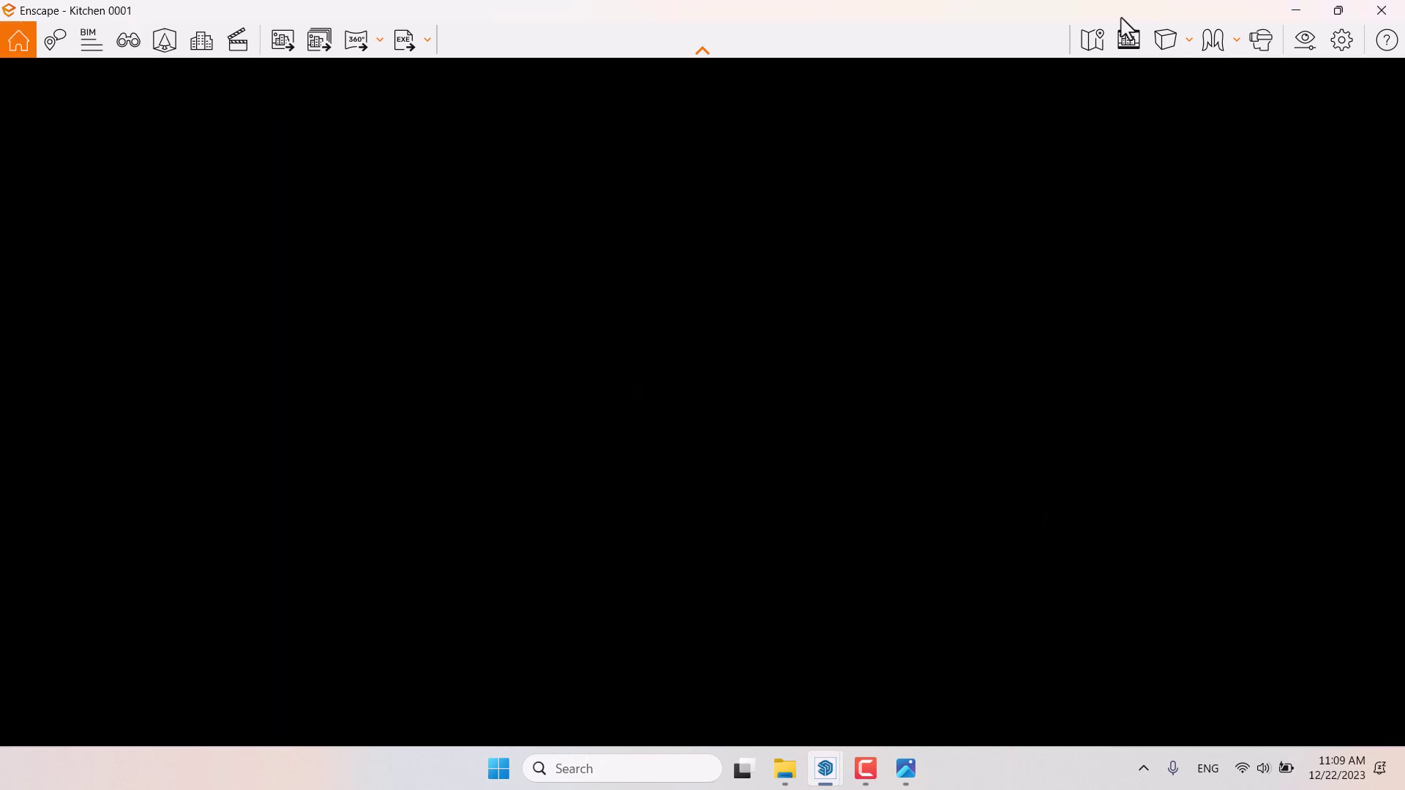
click(1400, 11)
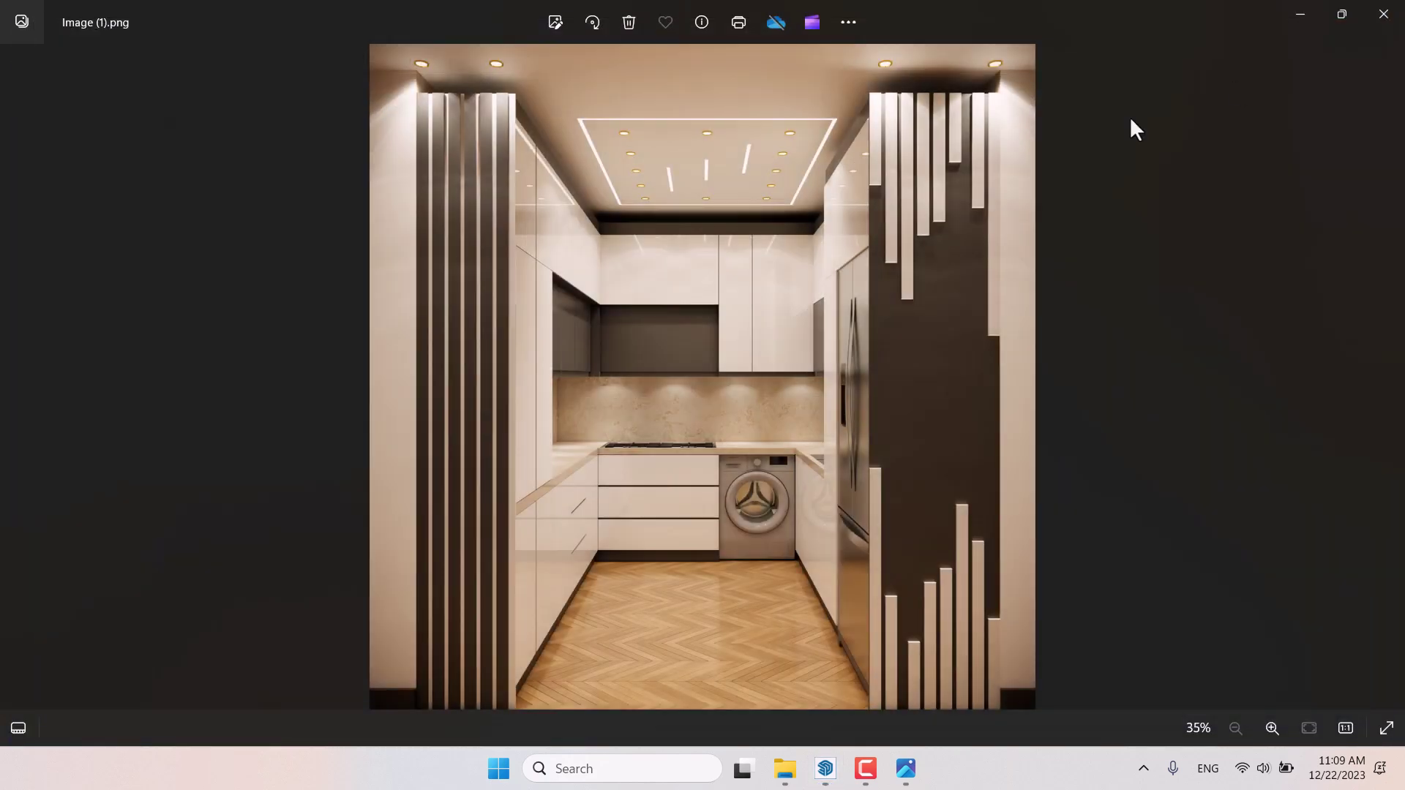
click(1388, 23)
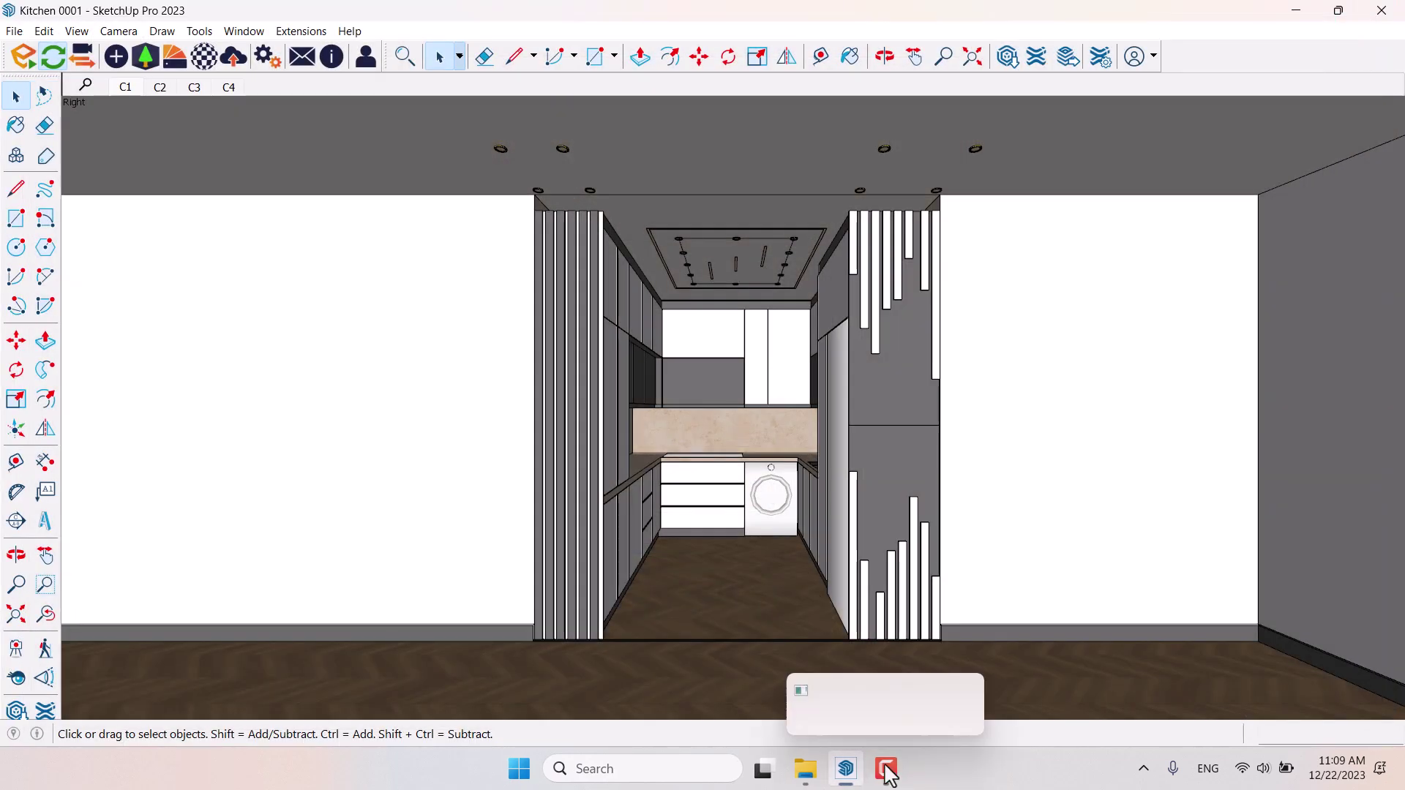
Sample the lens material of the gold-ringed ceiling spotlight near the entrance and open Roof Line Light in the Enscape Material Editor.
mouse_move(827, 483)
middle_down()
mouse_move(901, 307)
mouse_move(958, 282)
mouse_move(953, 251)
mouse_move(885, 185)
middle_up()
scroll(925, 266, up, 5)
scroll(923, 265, up, 3)
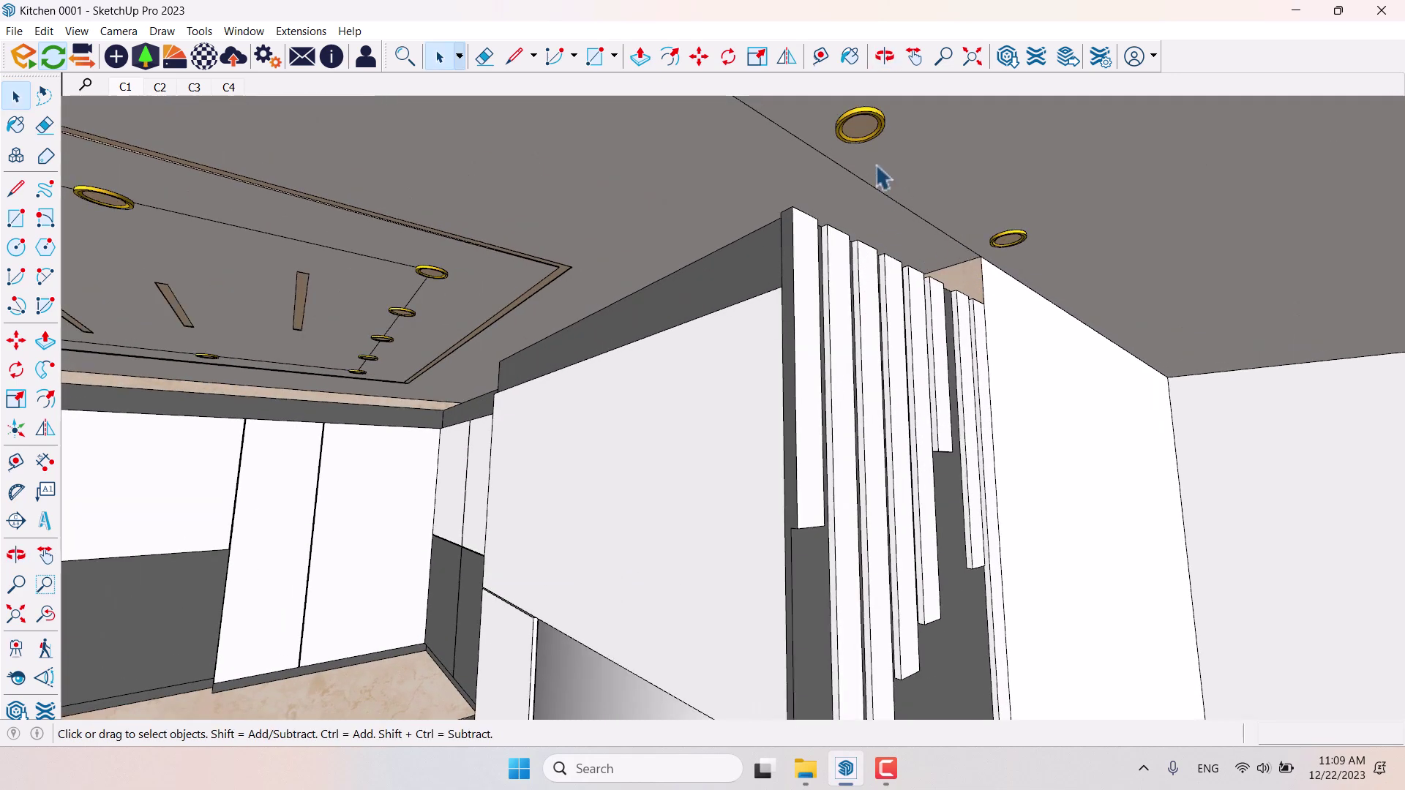
scroll(841, 142, up, 2)
middle_drag(840, 141, 875, 213)
scroll(850, 163, up, 4)
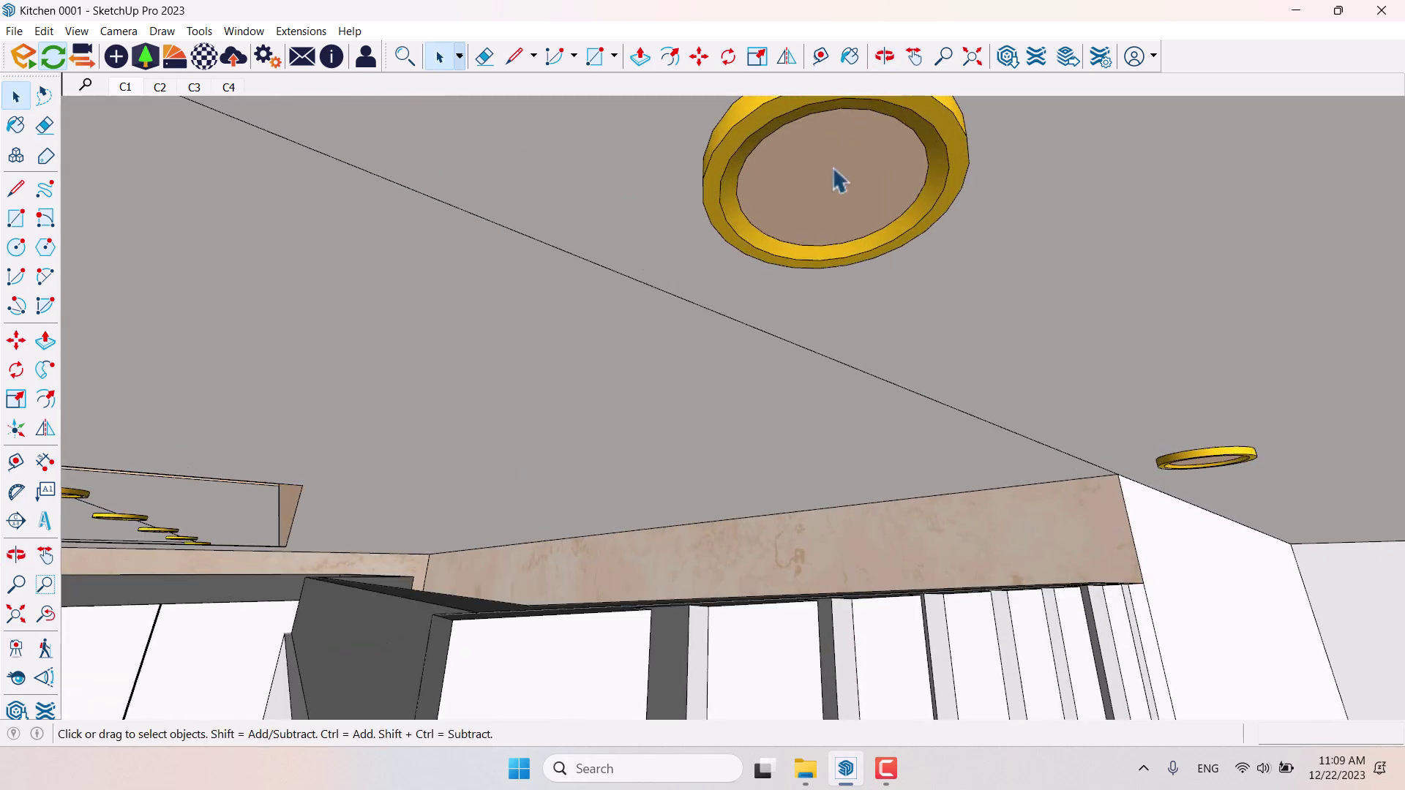
click(23, 129)
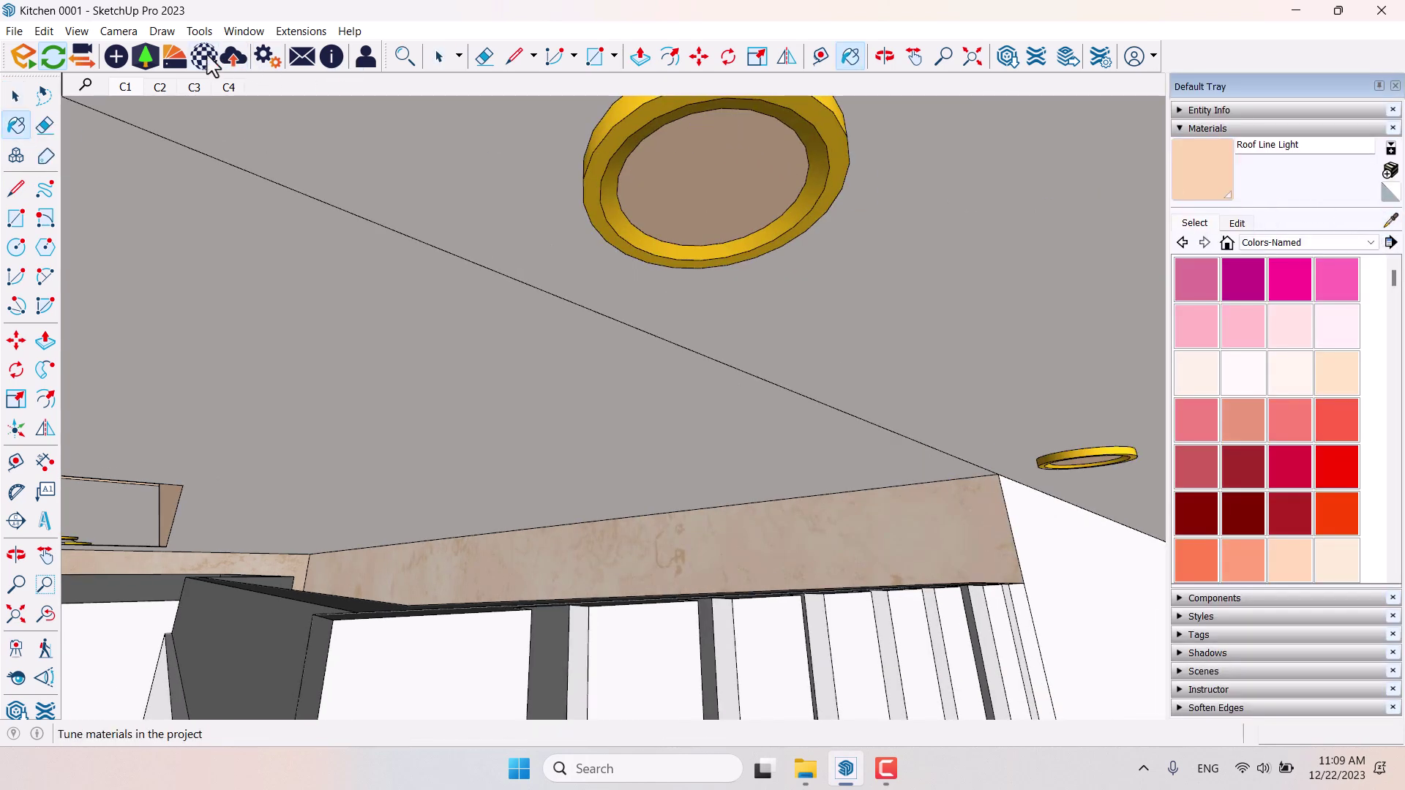
click(209, 58)
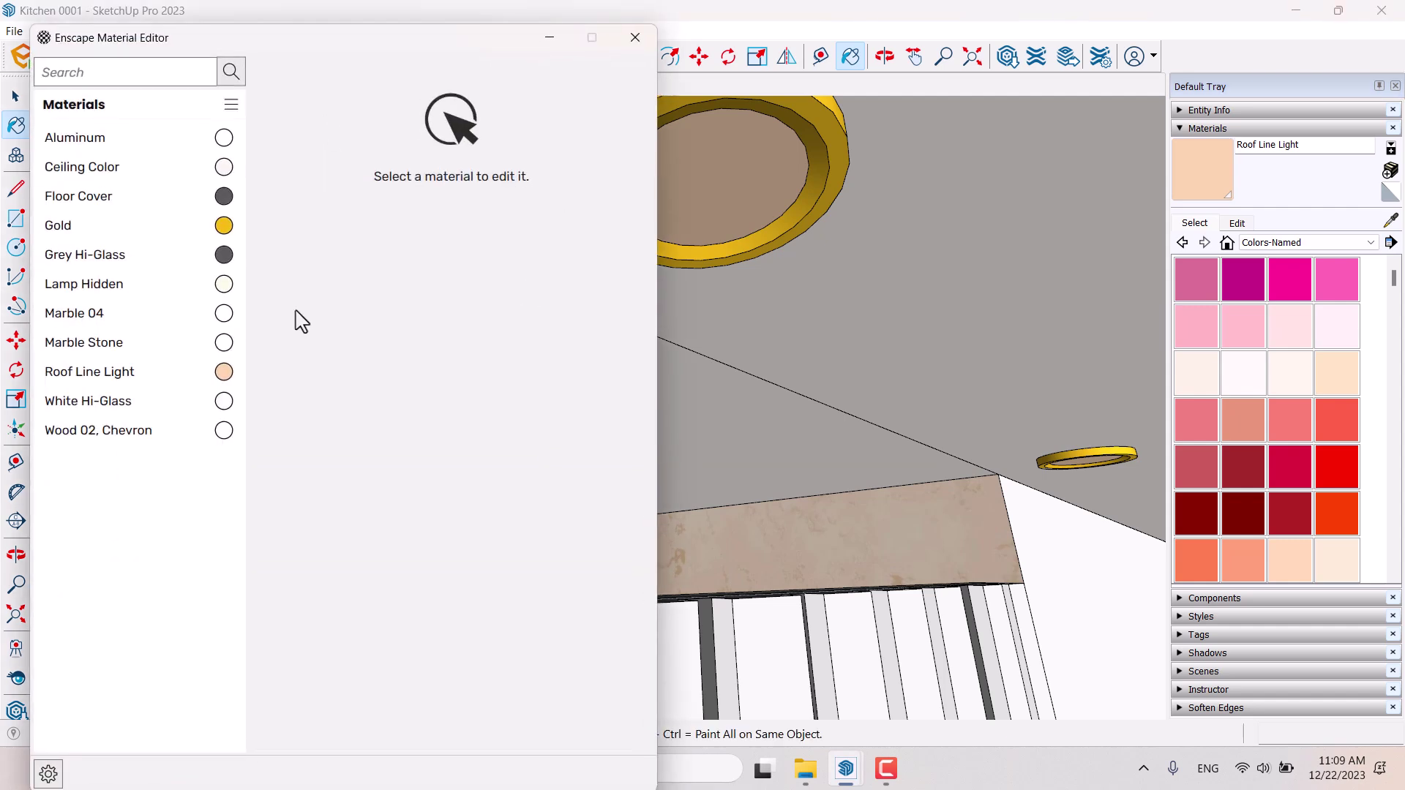
click(95, 375)
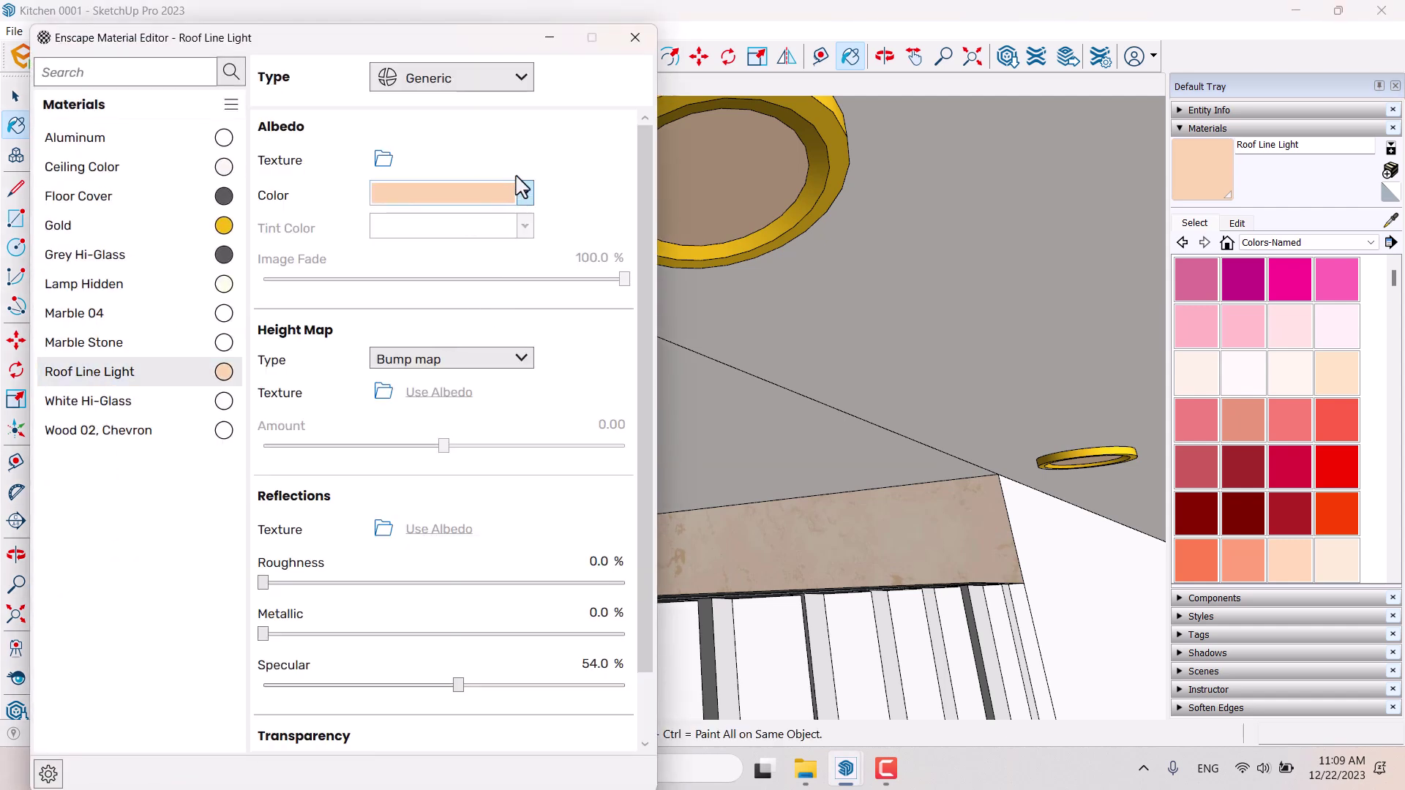
Make Roof Line Light self-illuminated and set its illumination color to the albedo color #F8D4AE.
click(428, 80)
click(435, 254)
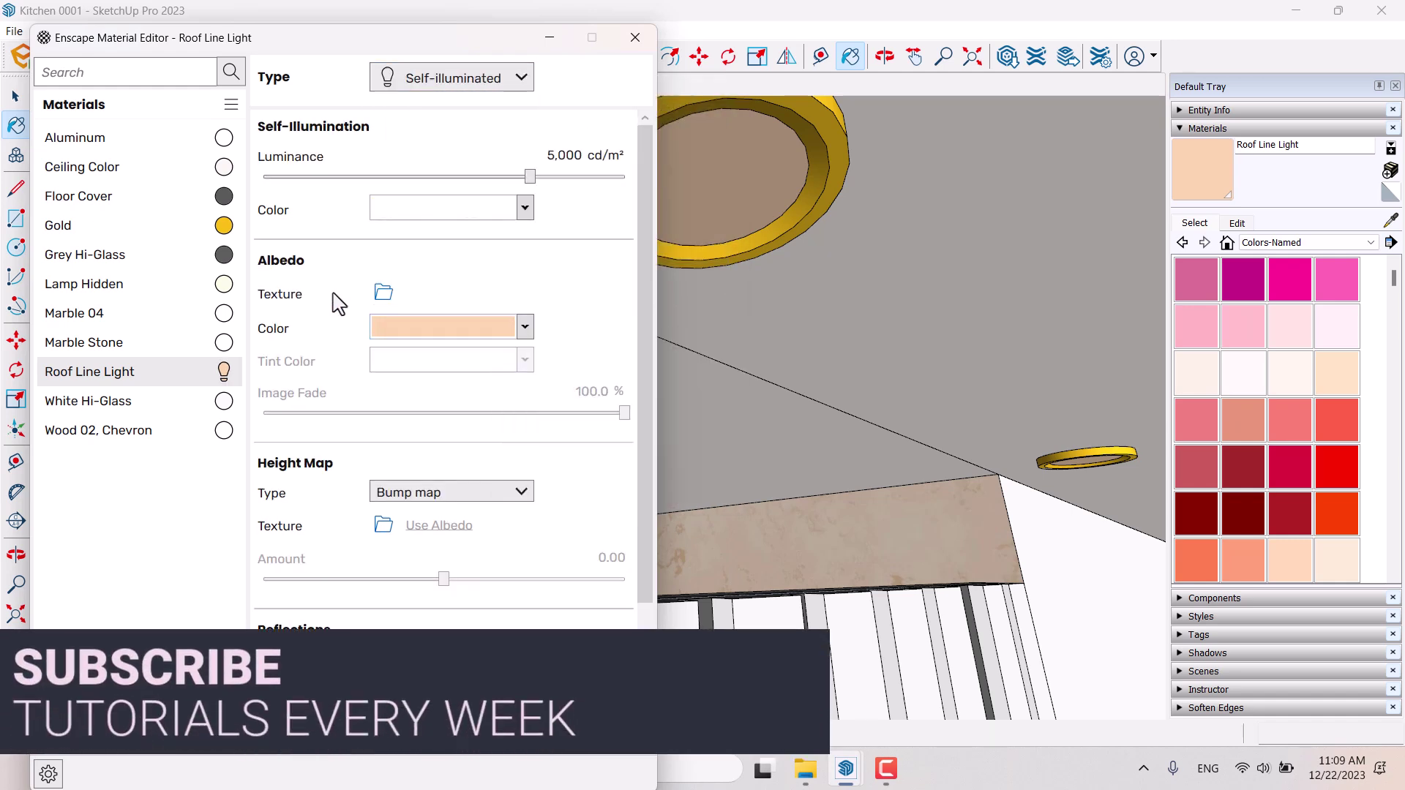
click(457, 336)
click(475, 358)
drag(530, 489, 463, 500)
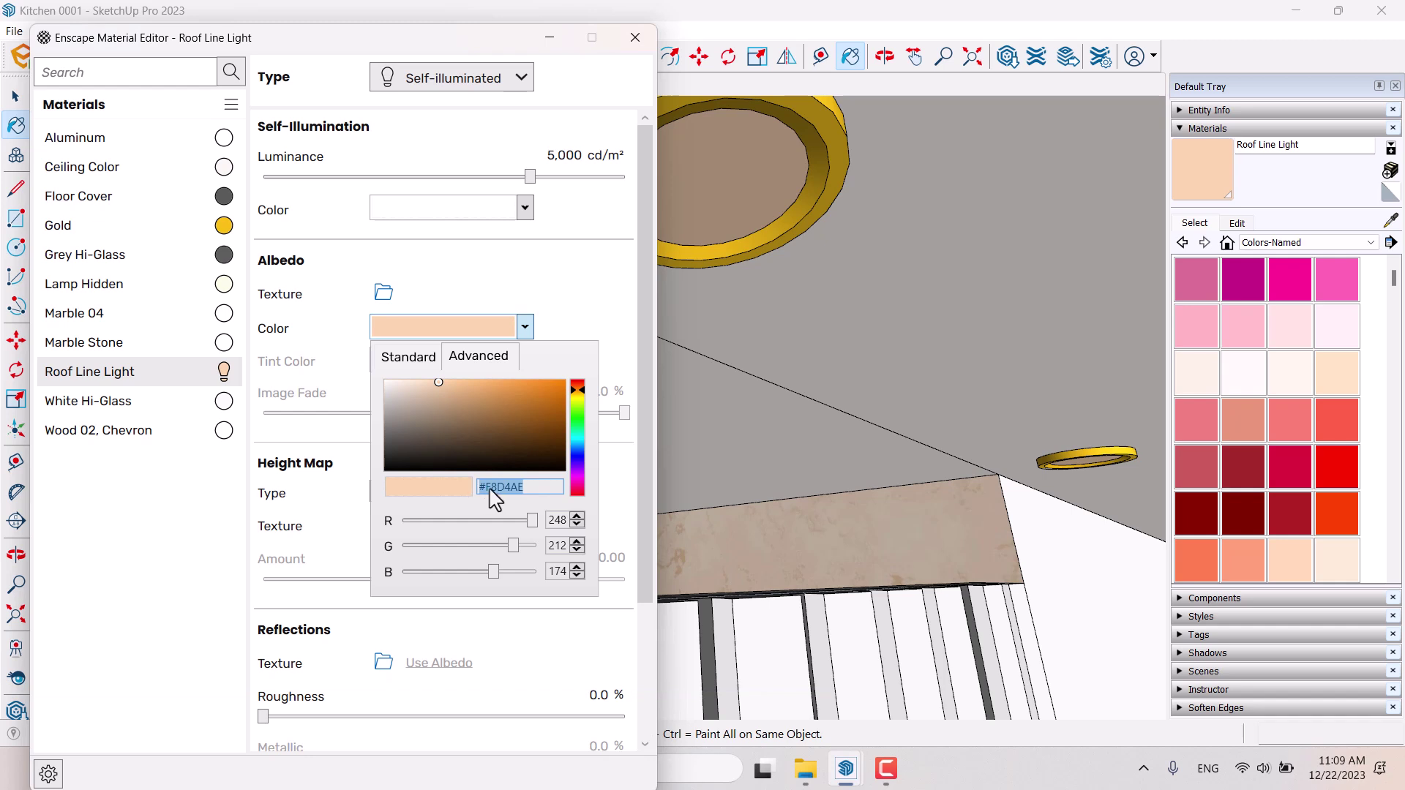
click(599, 306)
click(516, 213)
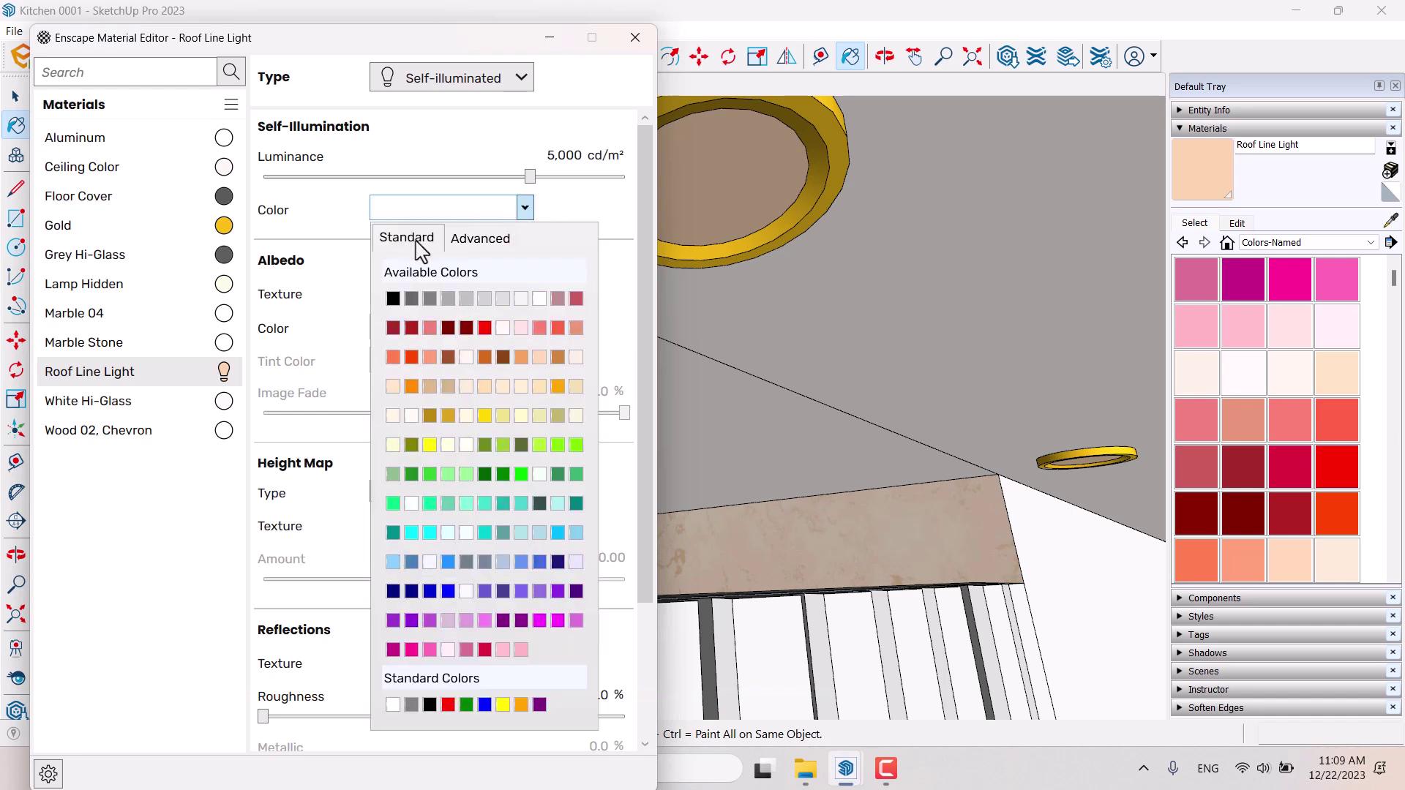
click(502, 247)
drag(519, 370, 381, 382)
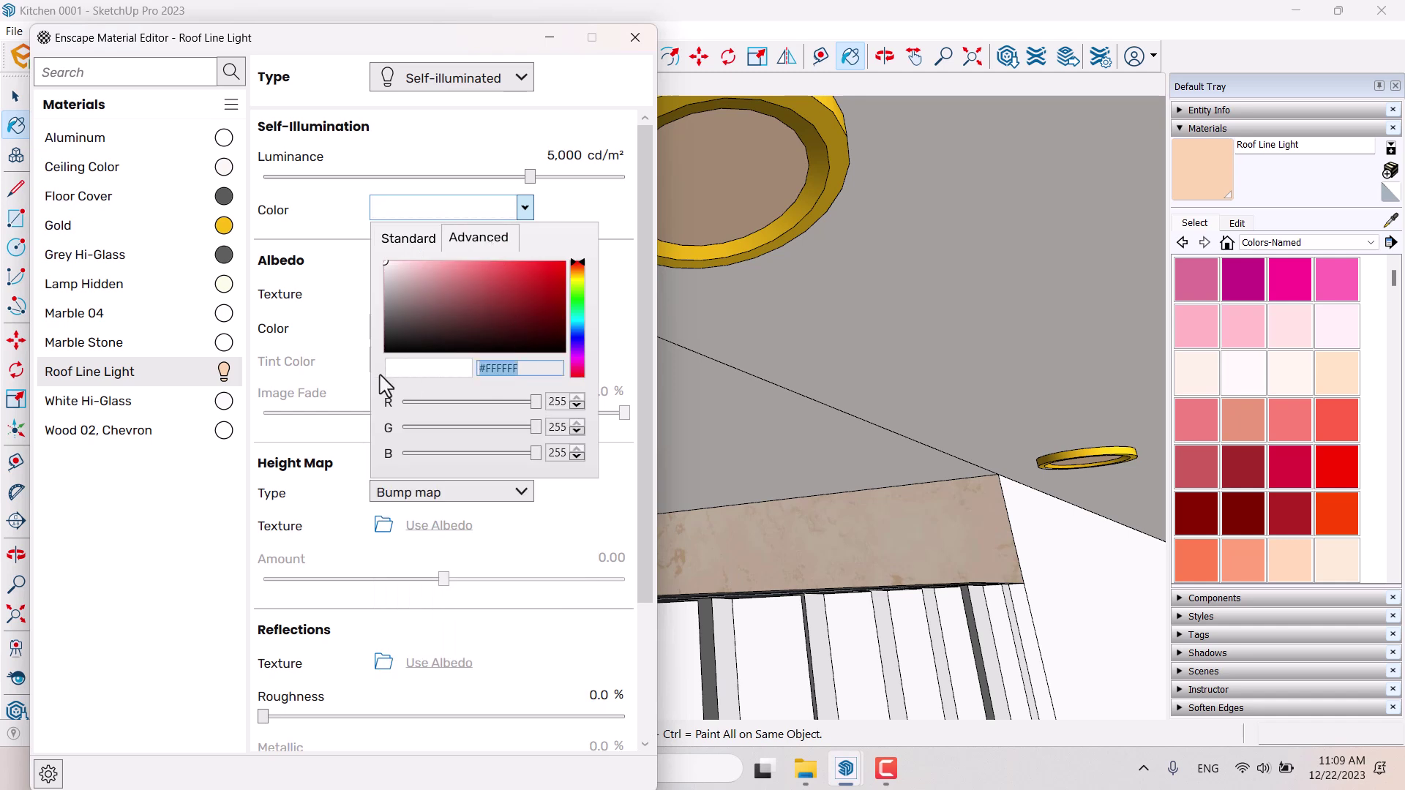
key(Return)
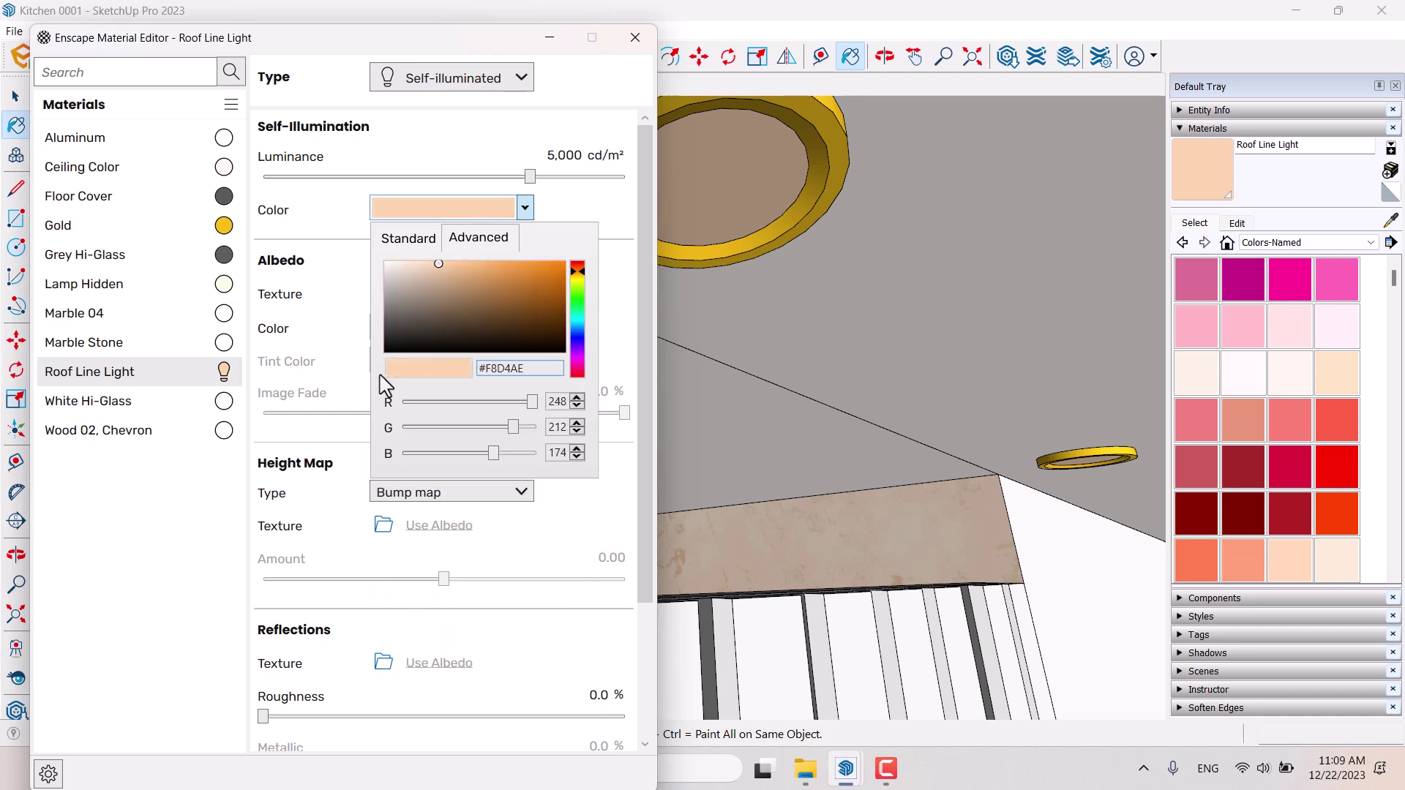
key(Escape)
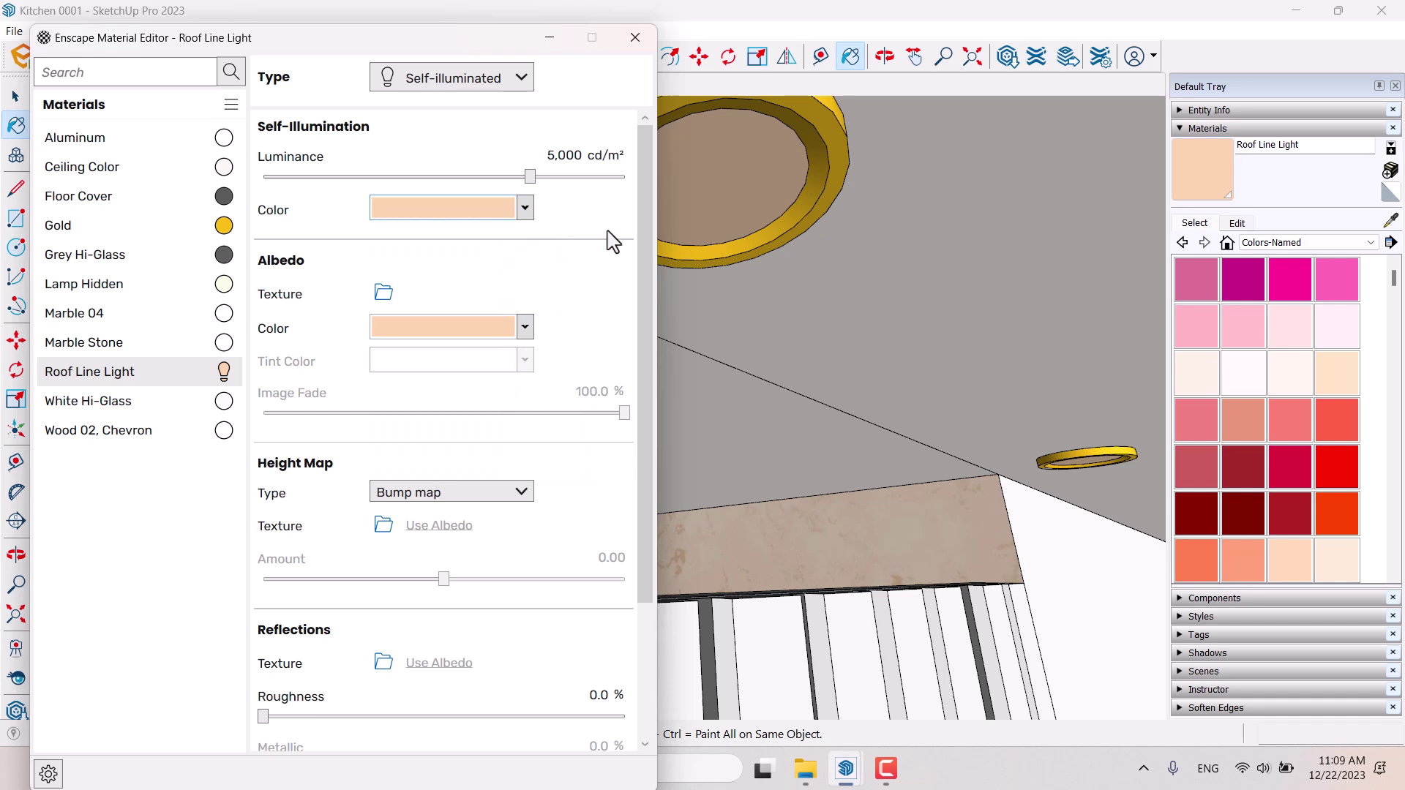
Set a new luminance for Roof Line Light and close the material editor.
click(573, 155)
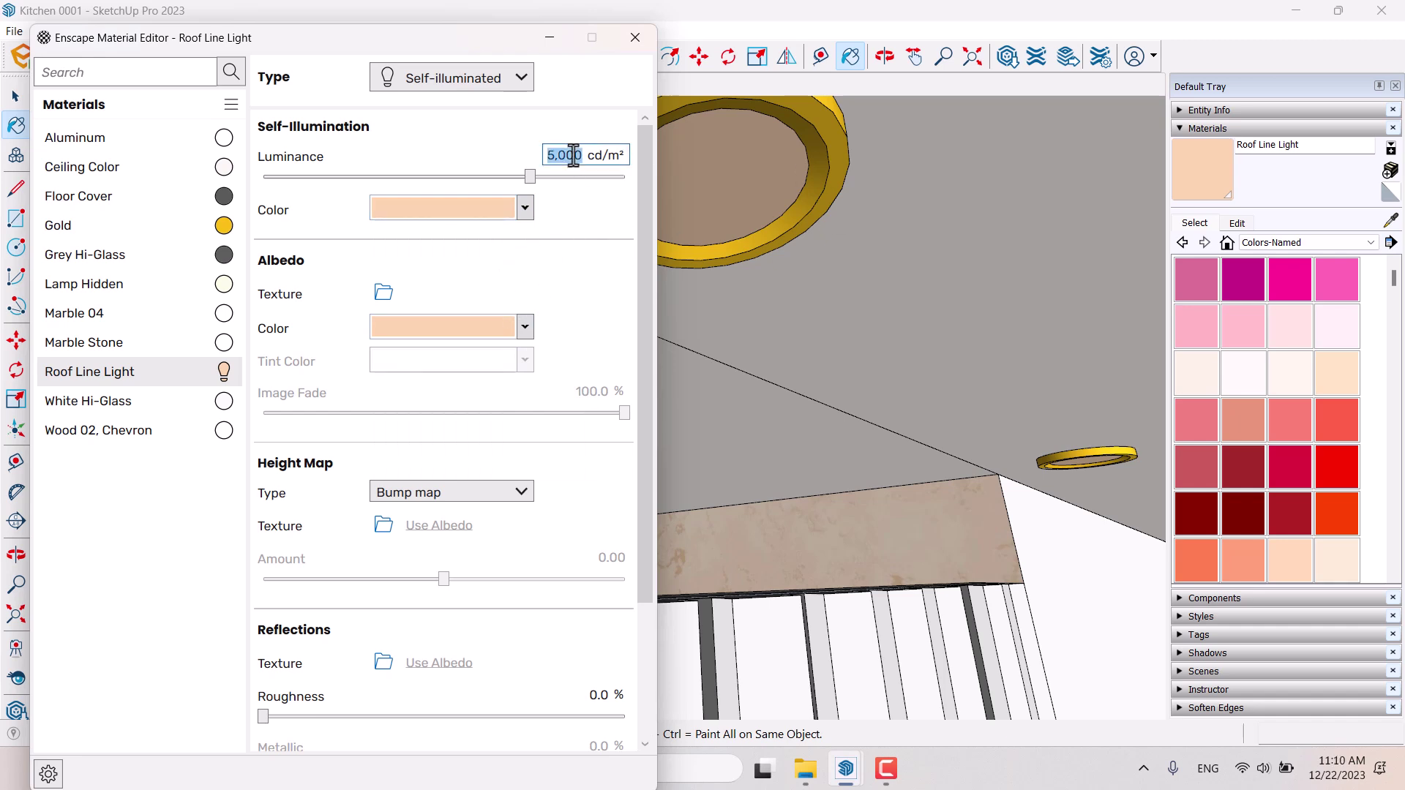
text(4)
click(635, 38)
Sample the lens material of the round lamp under the wall cabinets and open Lamp Hidden in the Enscape Material Editor.
mouse_move(776, 322)
middle_down()
mouse_move(753, 370)
mouse_move(643, 445)
middle_up()
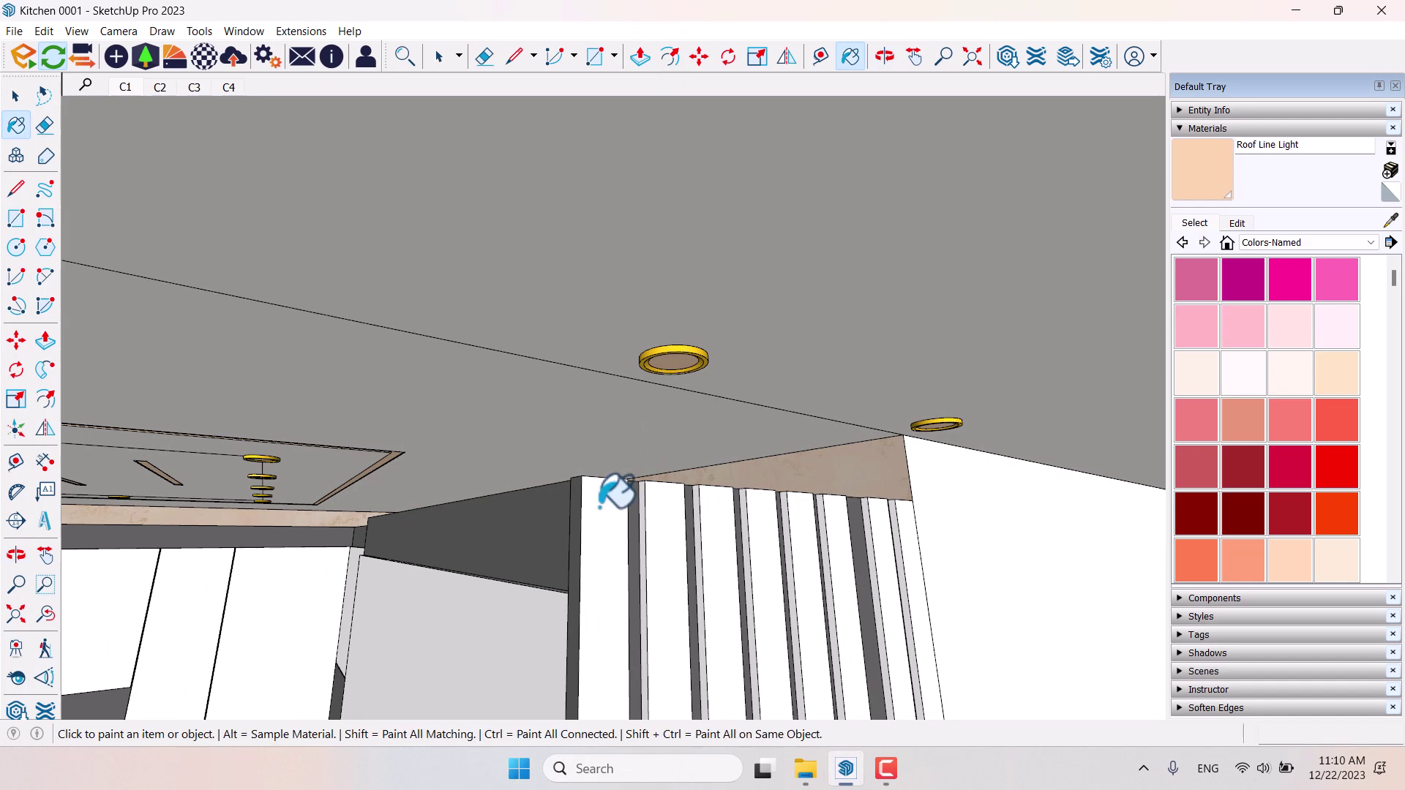
middle_drag(351, 703, 590, 354)
scroll(713, 349, up, 5)
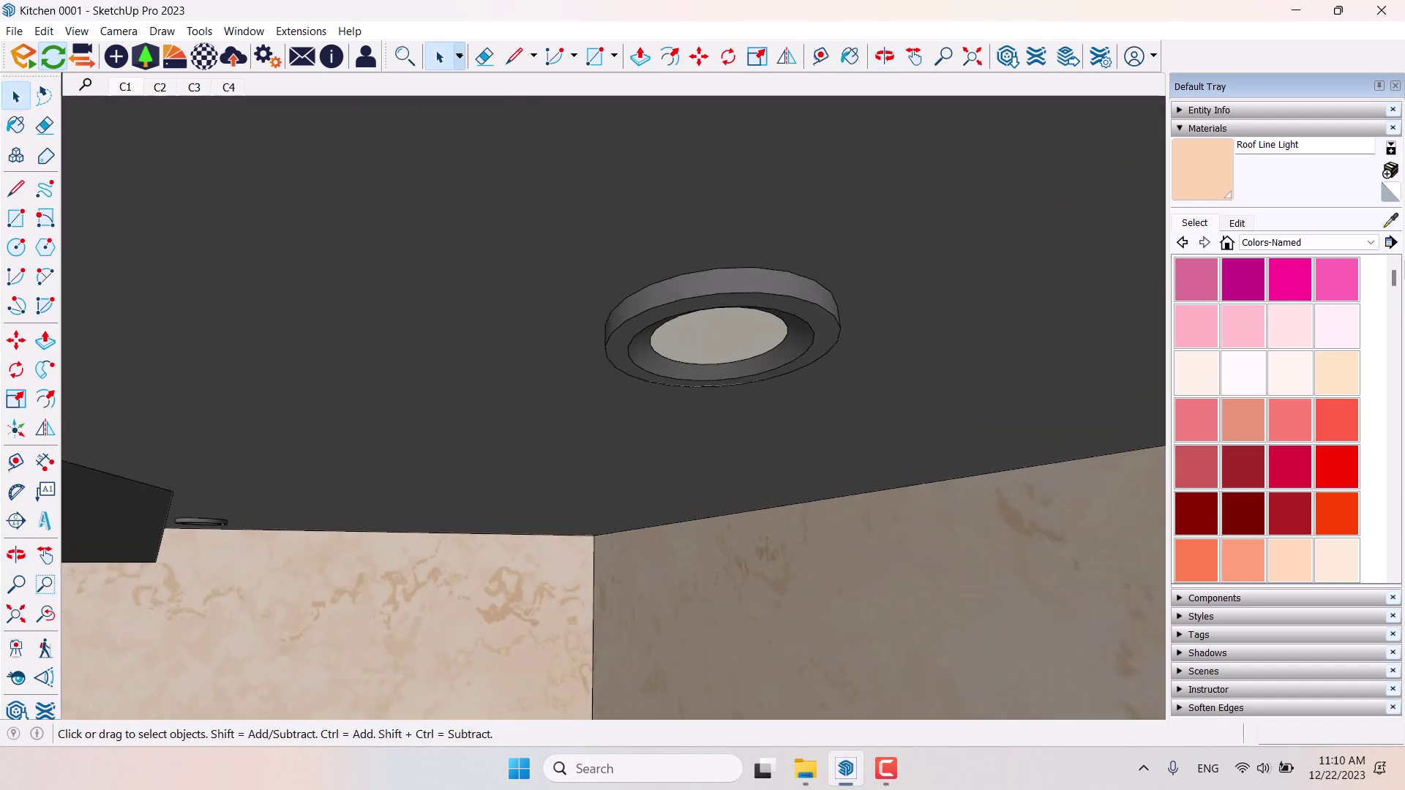
key(b)
alt+click(719, 344)
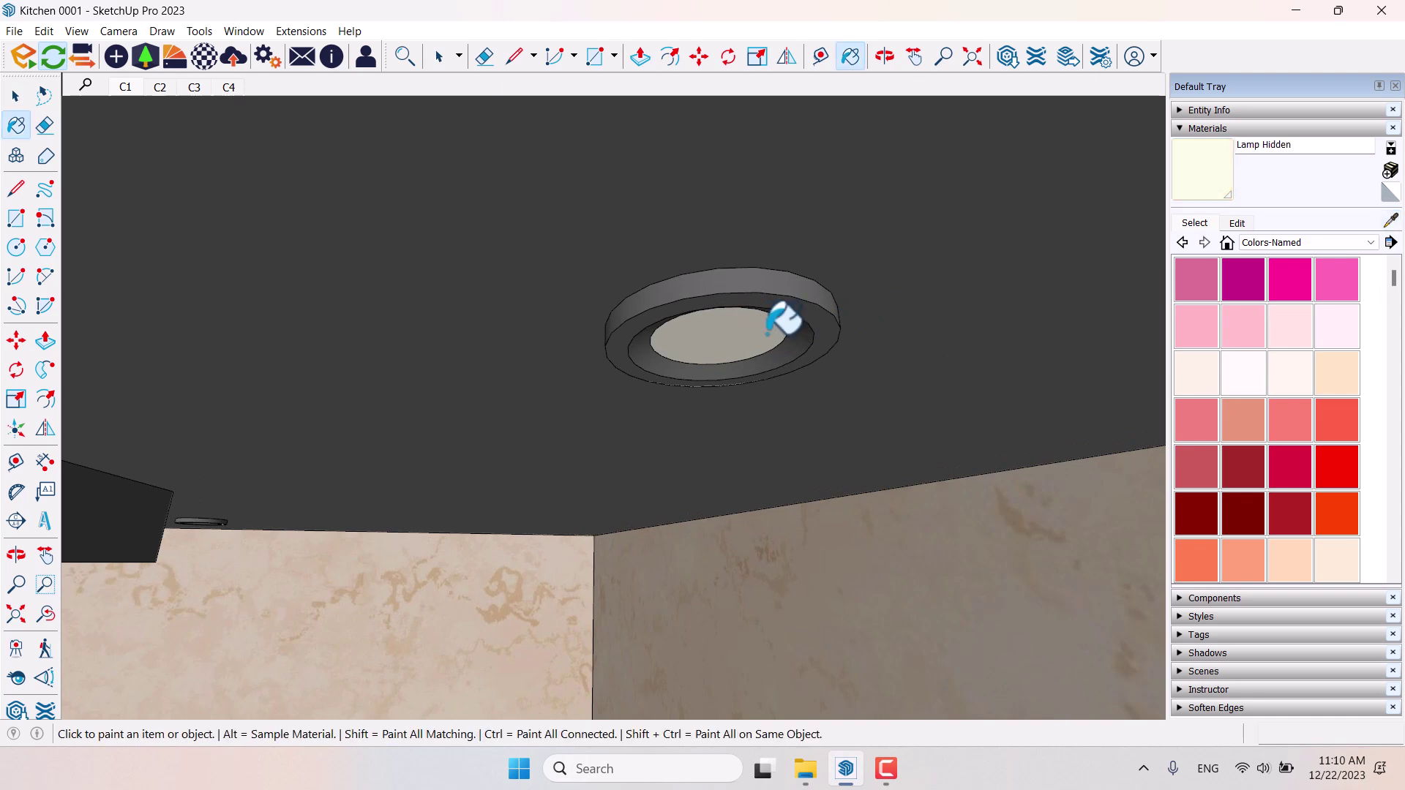
click(202, 63)
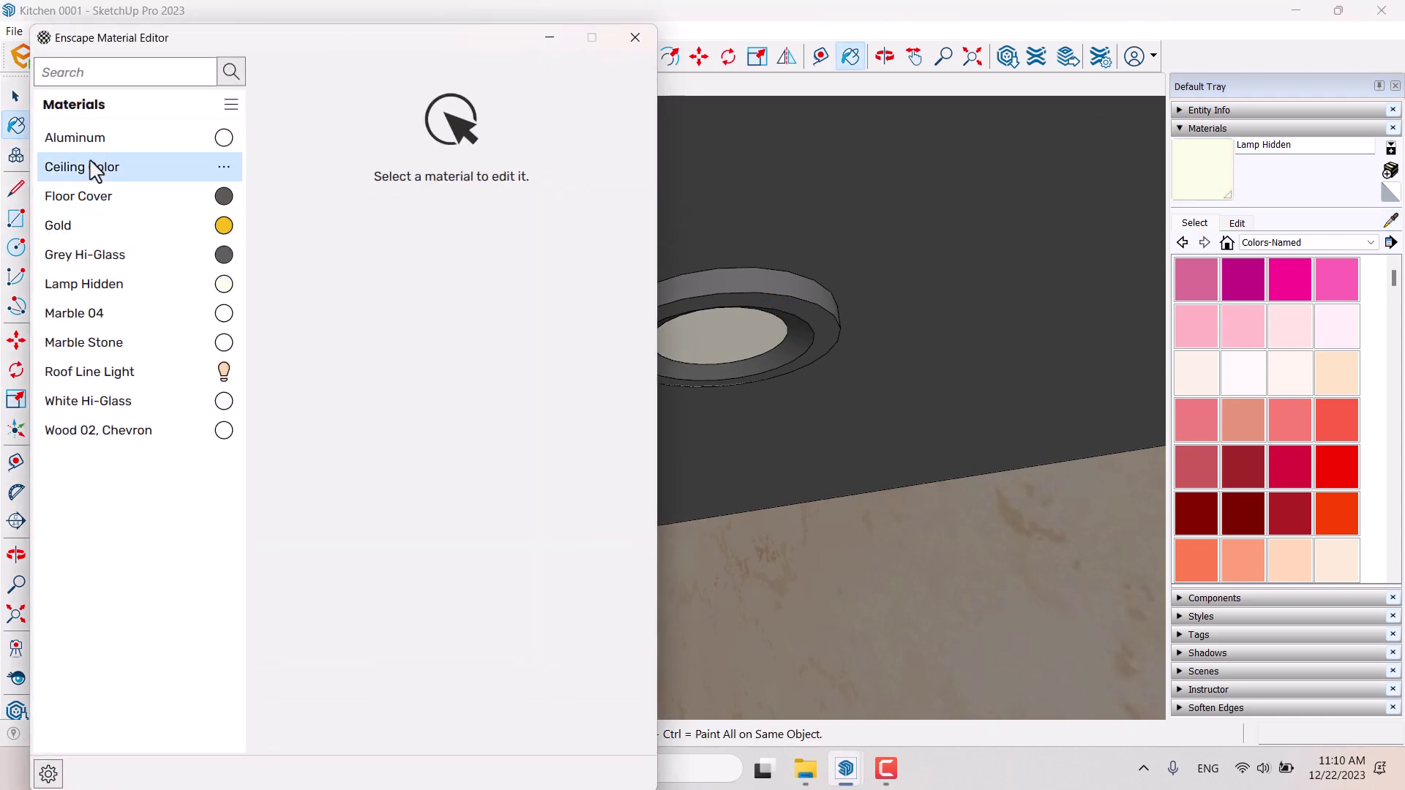
click(96, 296)
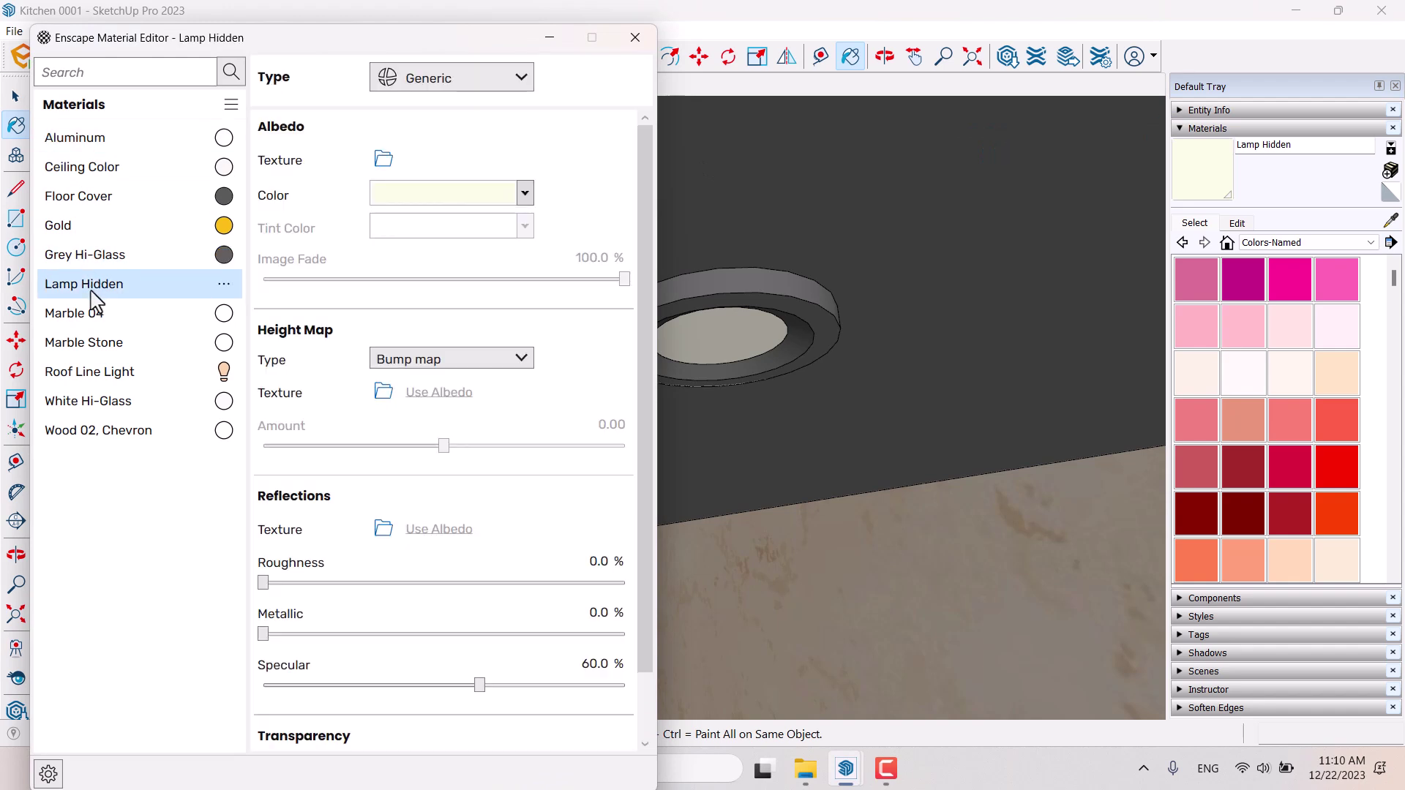
Make Lamp Hidden self-illuminated with a luminance of 3,300 cd/m².
click(504, 77)
click(461, 265)
click(550, 155)
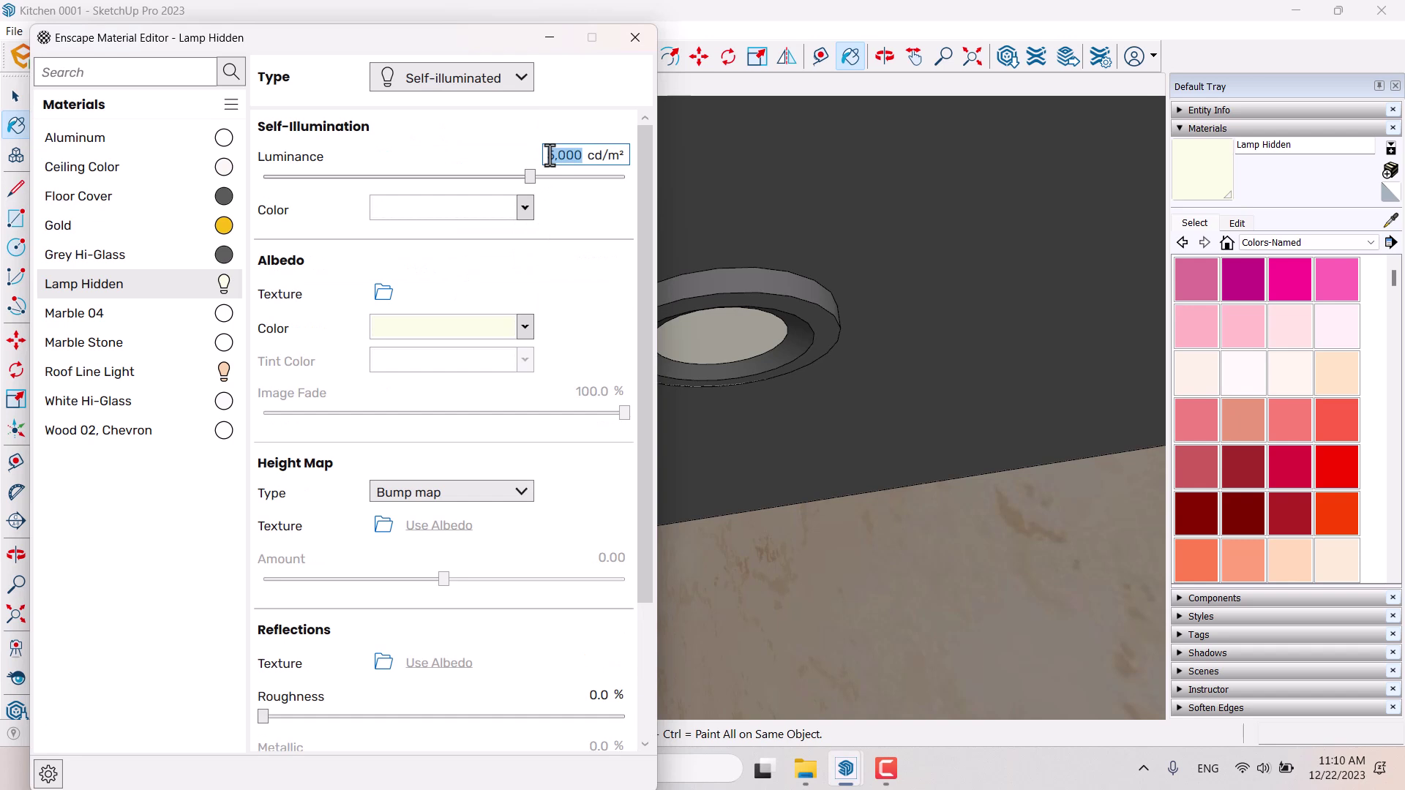
text(3)
Copy Lamp Hidden's albedo color #FAFAE6 to its self-illumination color and close the material editor.
click(524, 336)
click(505, 366)
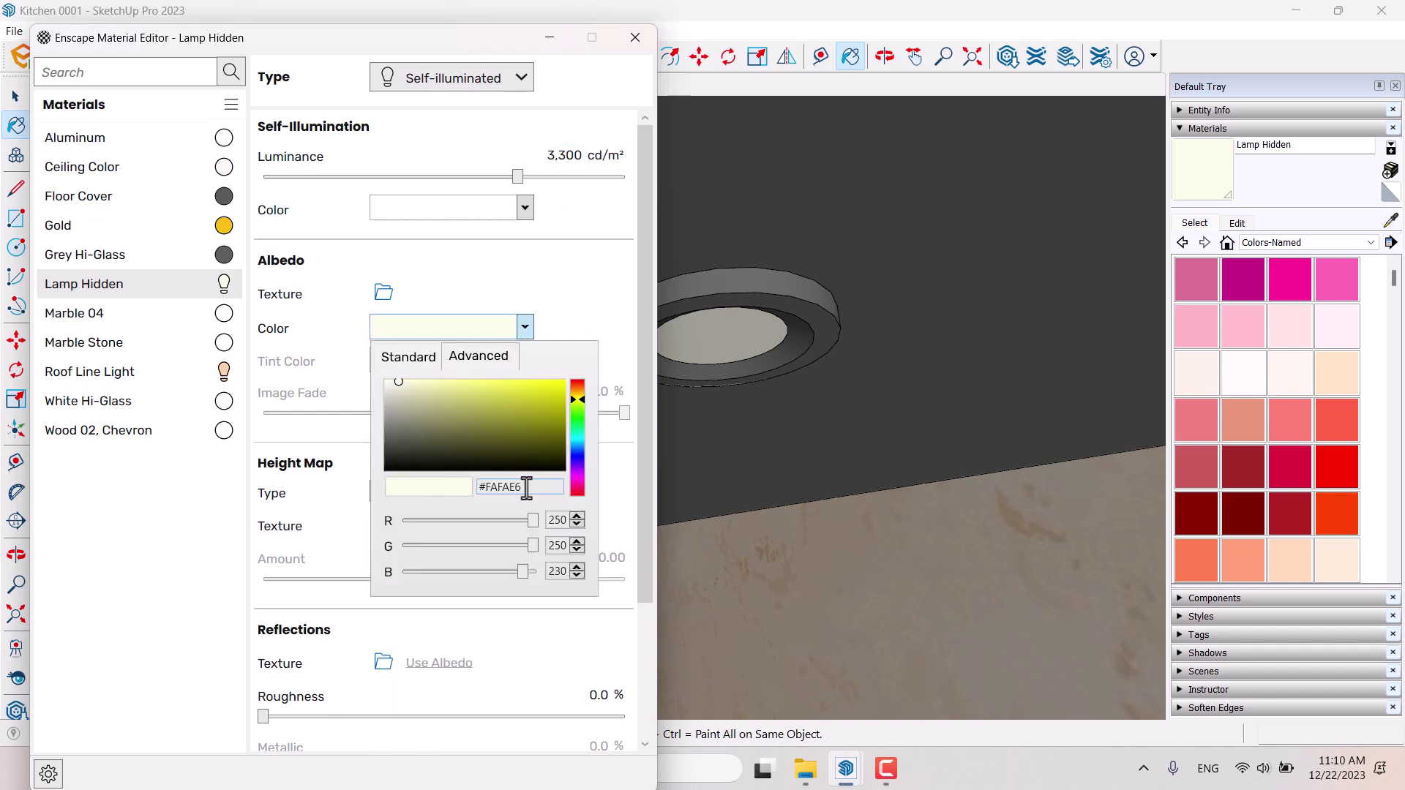
drag(523, 488, 422, 494)
click(568, 298)
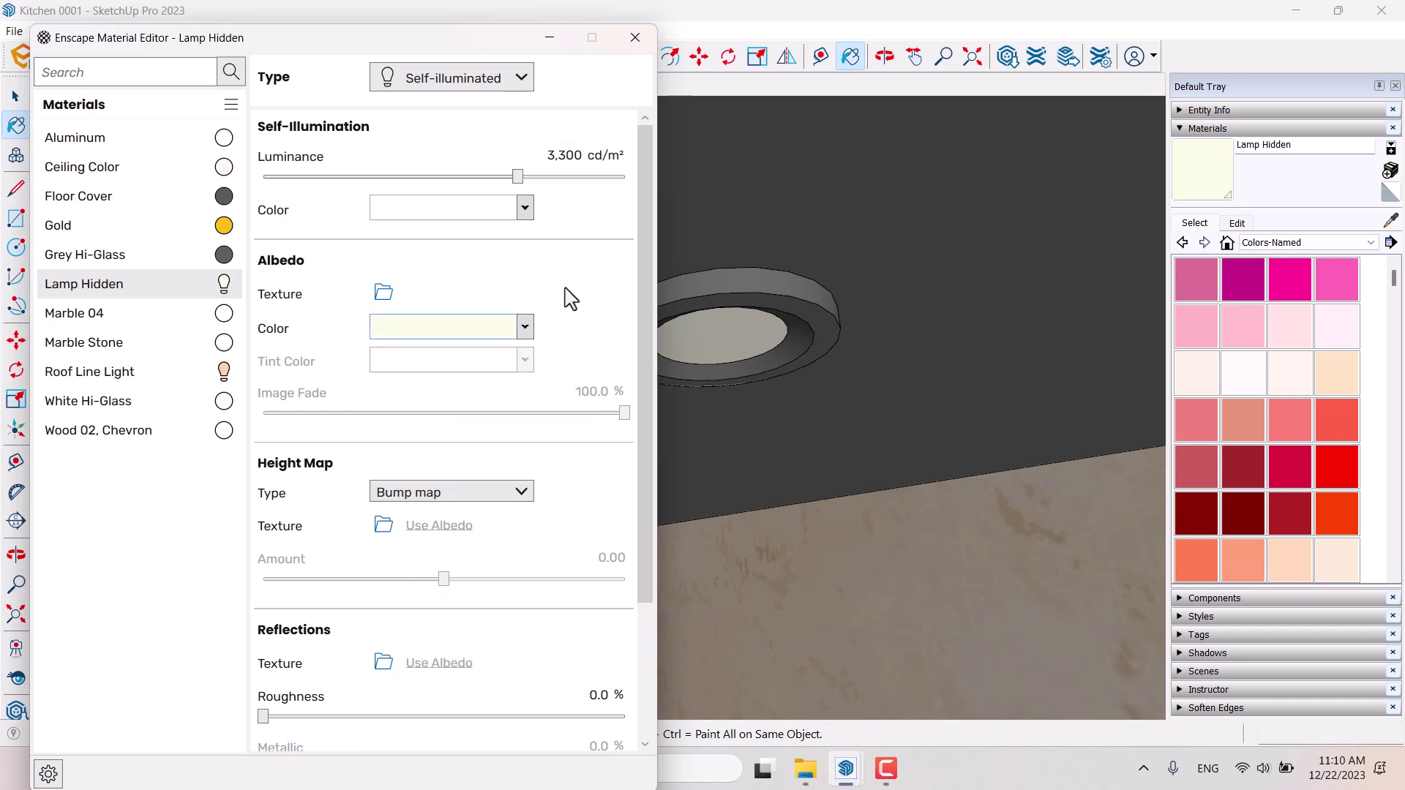
click(525, 207)
click(478, 237)
drag(532, 379, 411, 375)
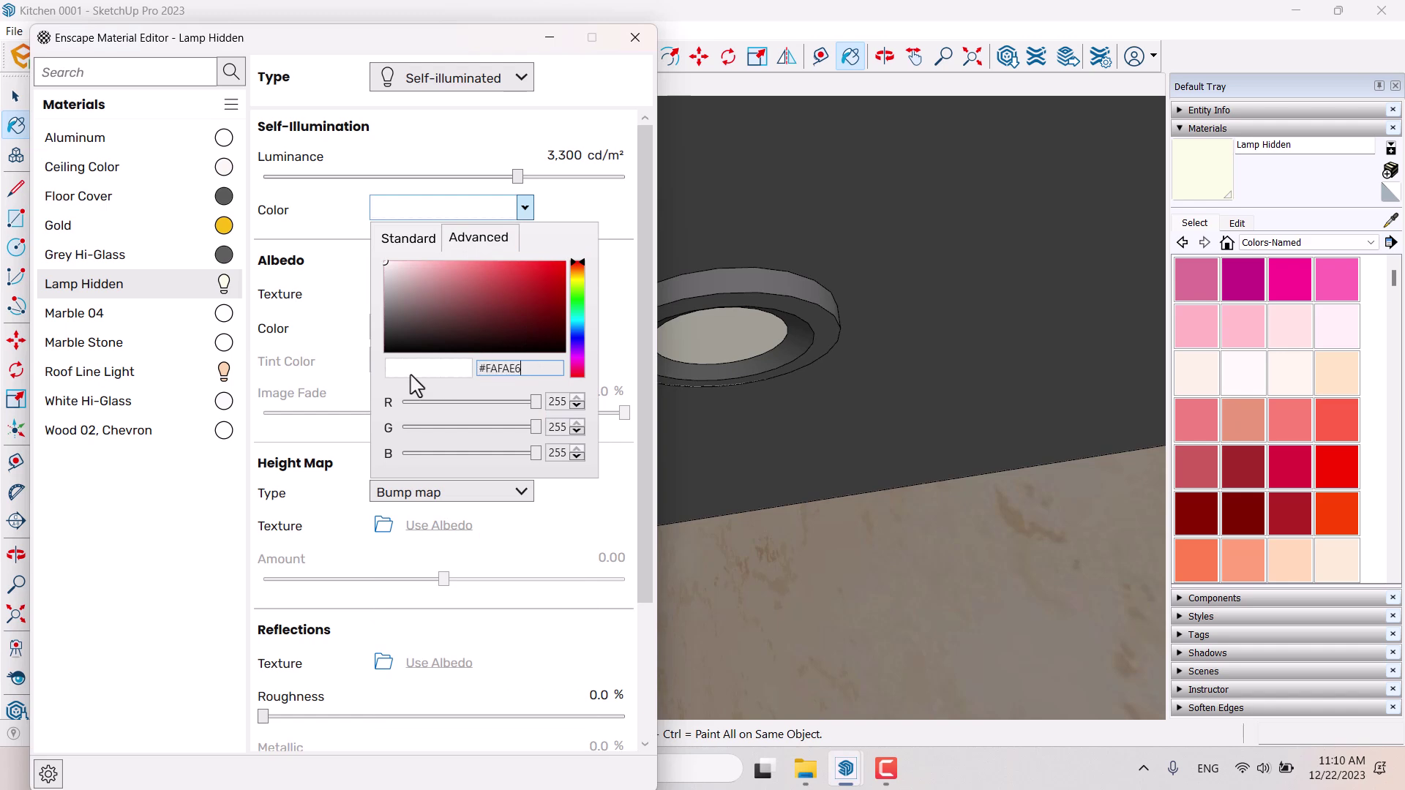
key(Return)
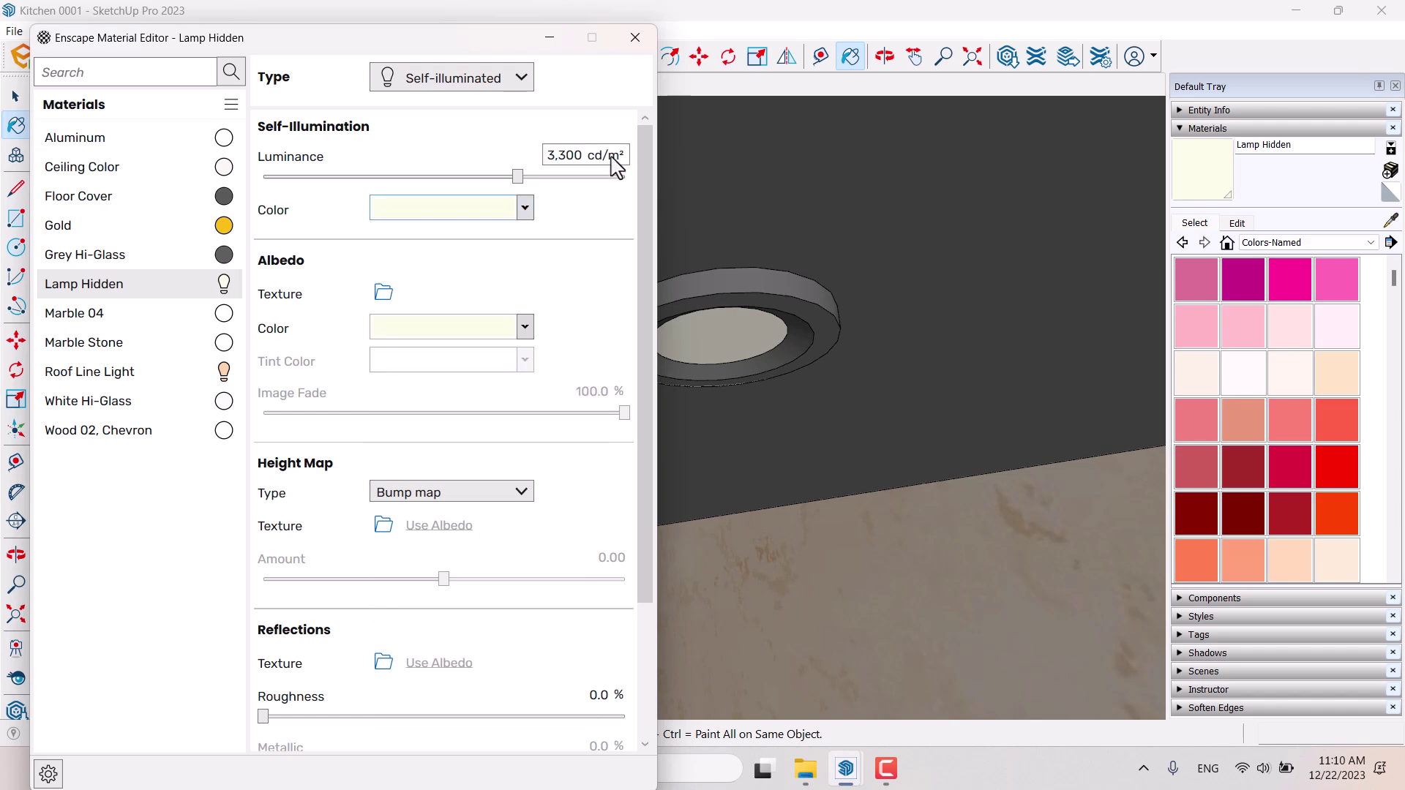
click(634, 37)
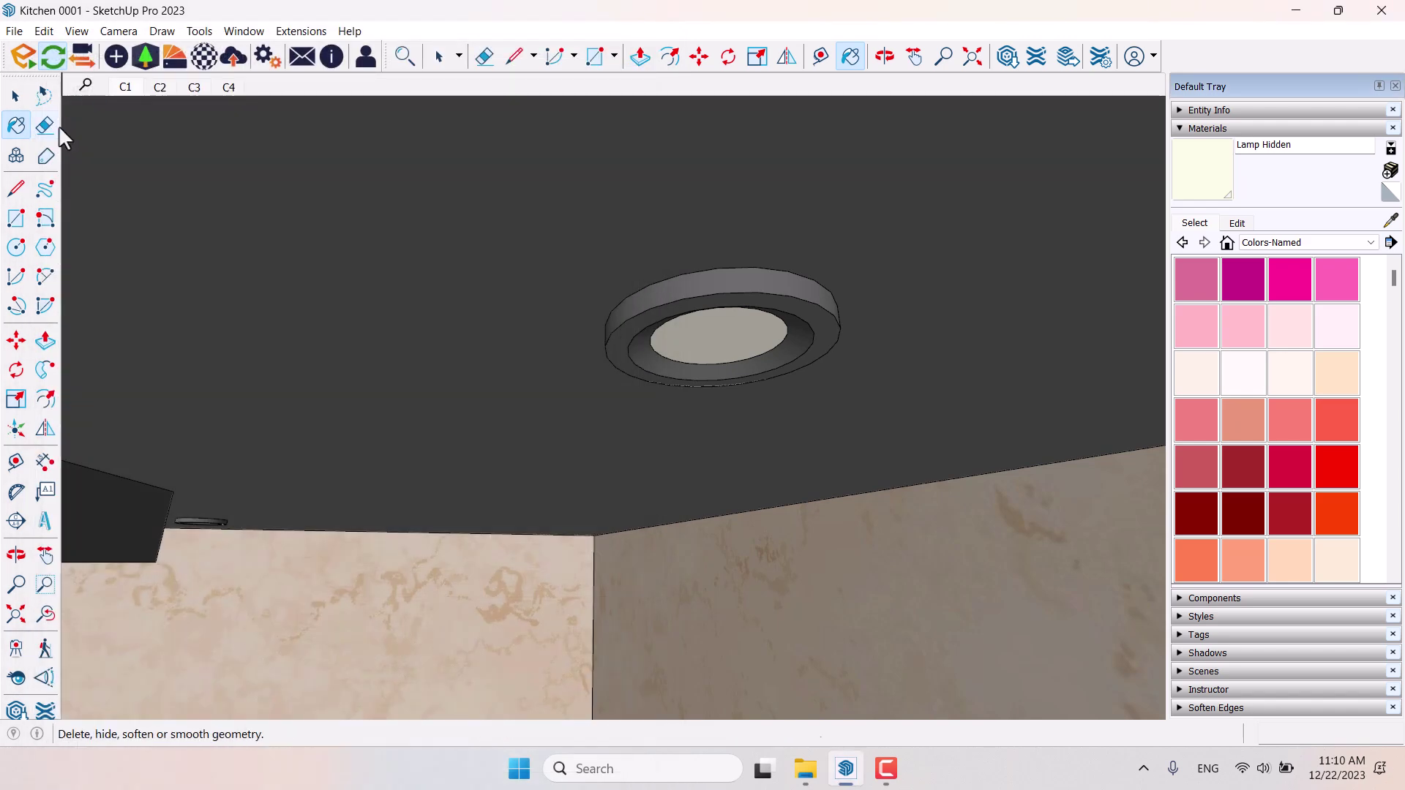
From scene C1, place an Enscape spotlight at the top corner of the first wall slat beside the kitchen entrance, aimed straight down.
key(space)
click(128, 94)
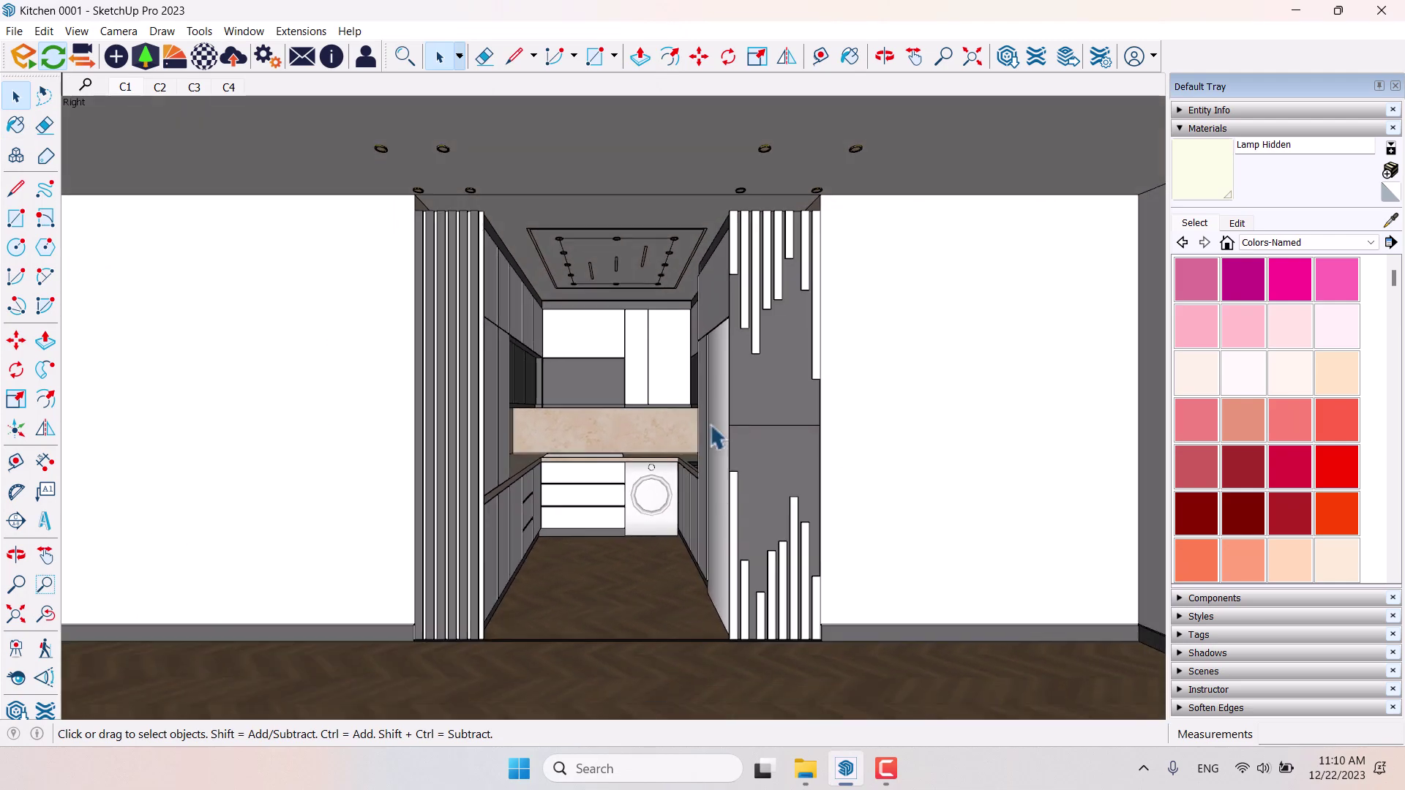
middle_drag(716, 438, 863, 210)
scroll(831, 314, up, 5)
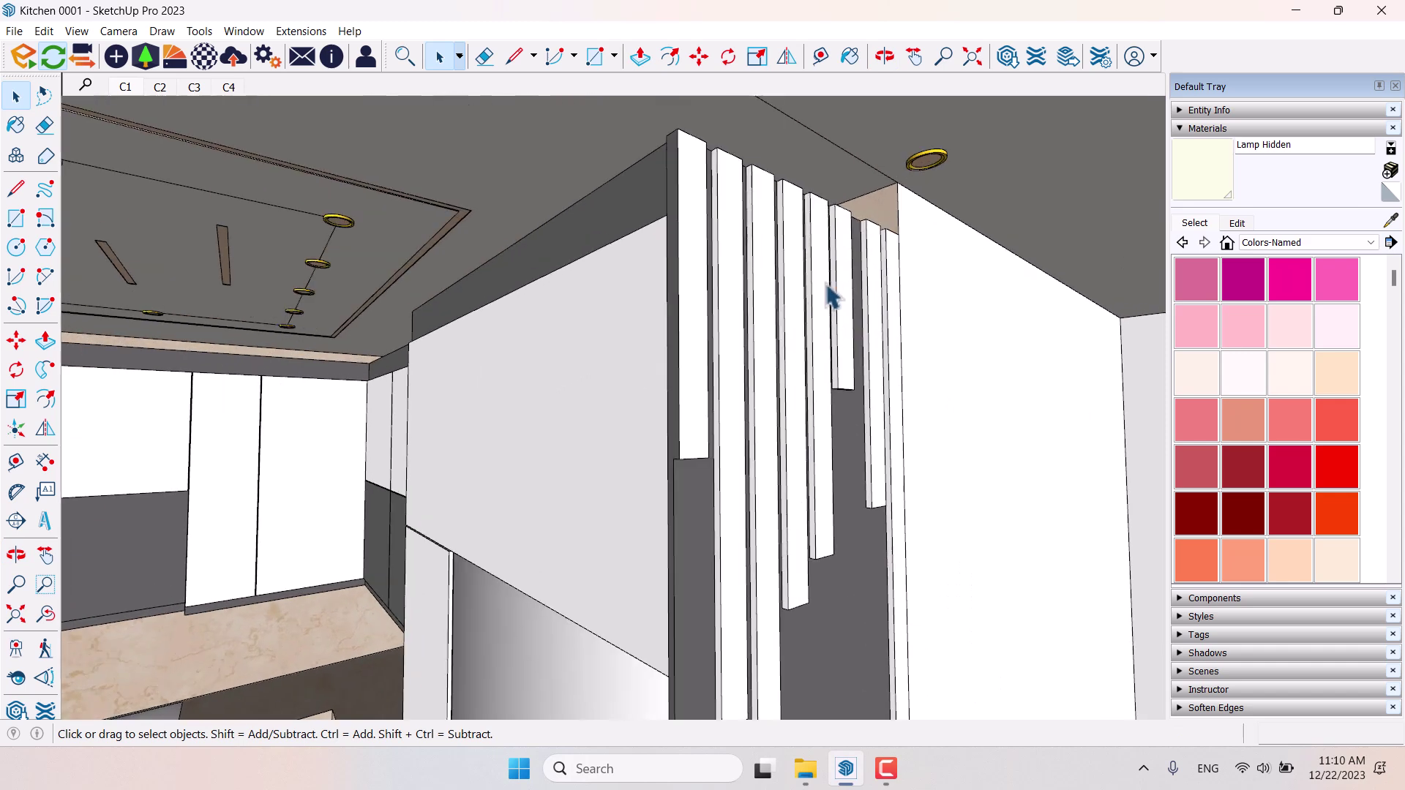
click(117, 60)
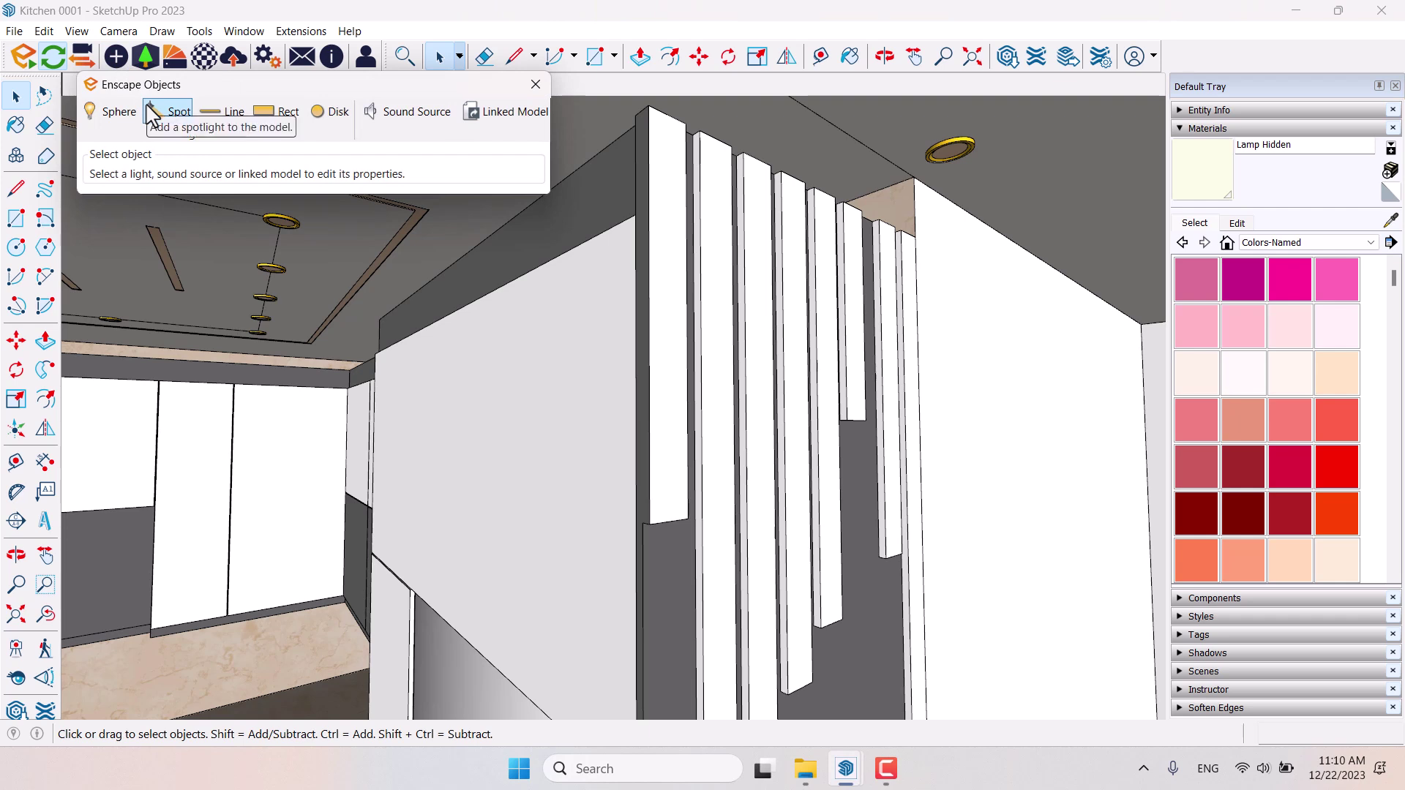
click(168, 114)
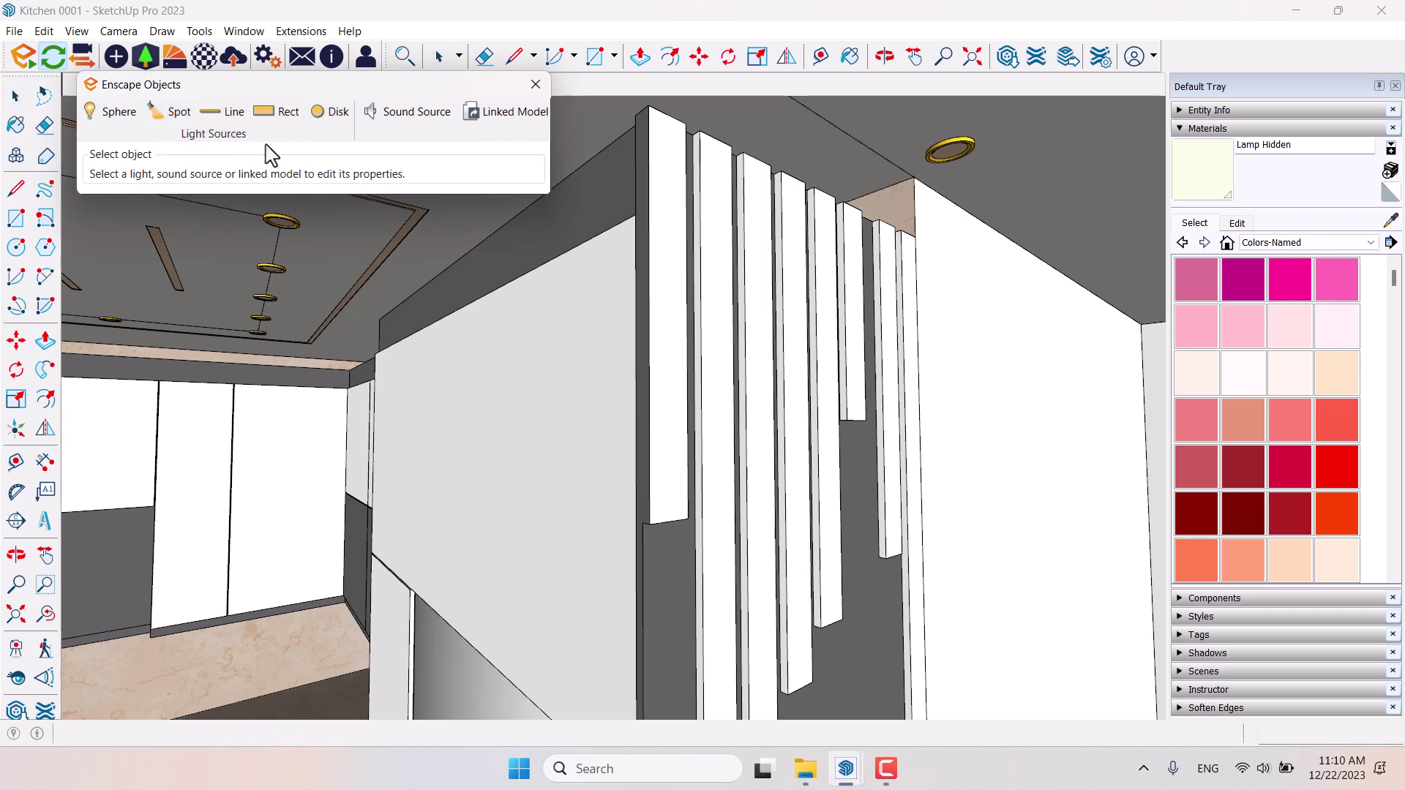
click(649, 311)
click(648, 107)
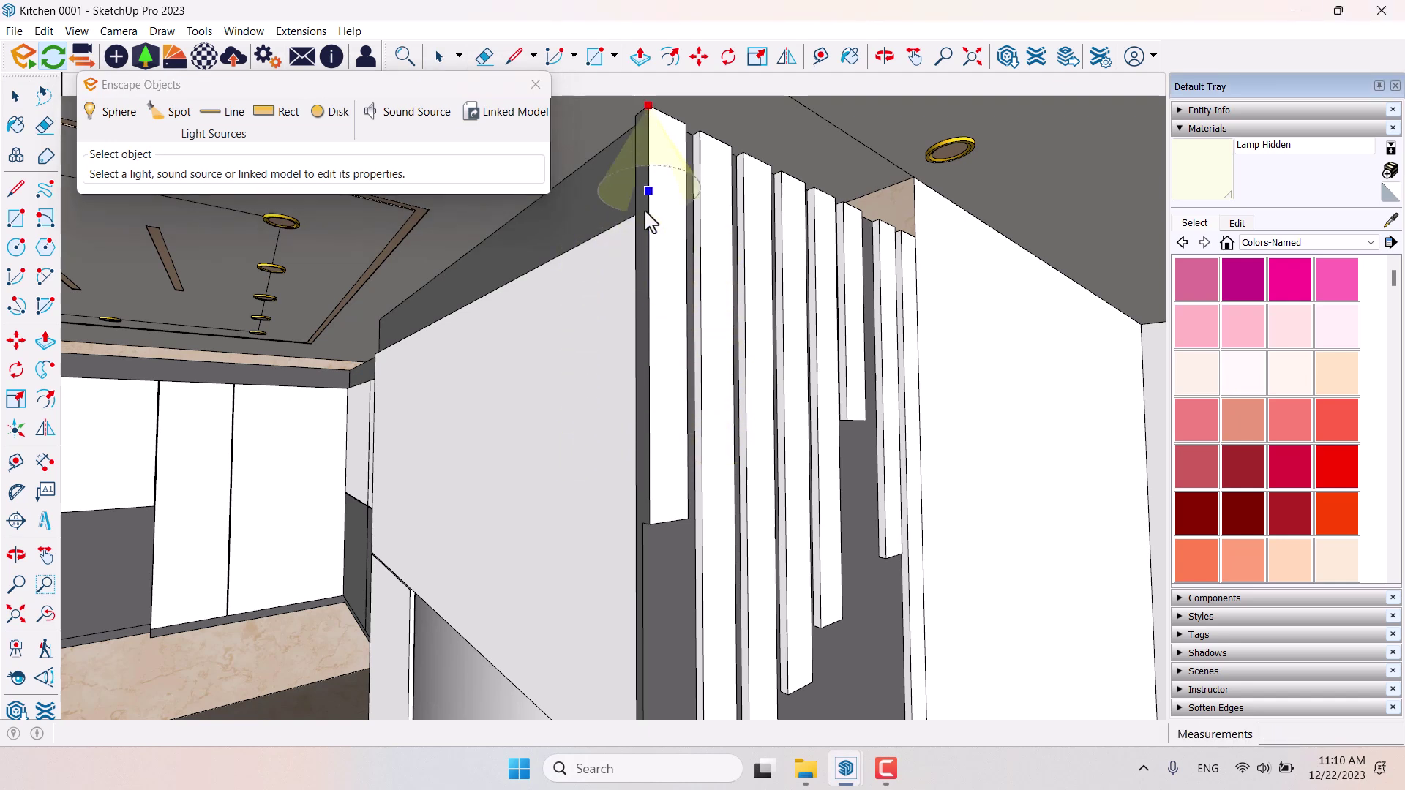
click(649, 523)
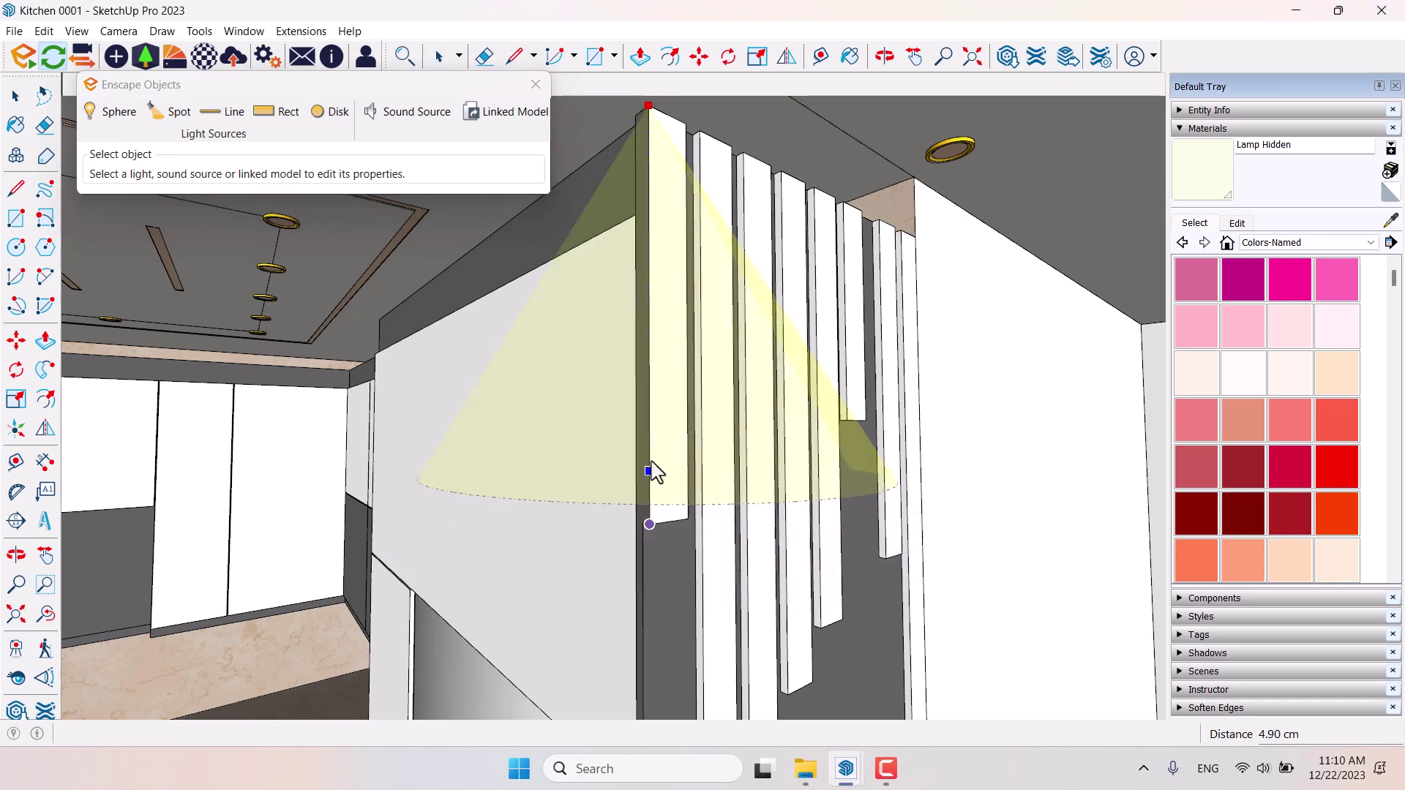
click(651, 313)
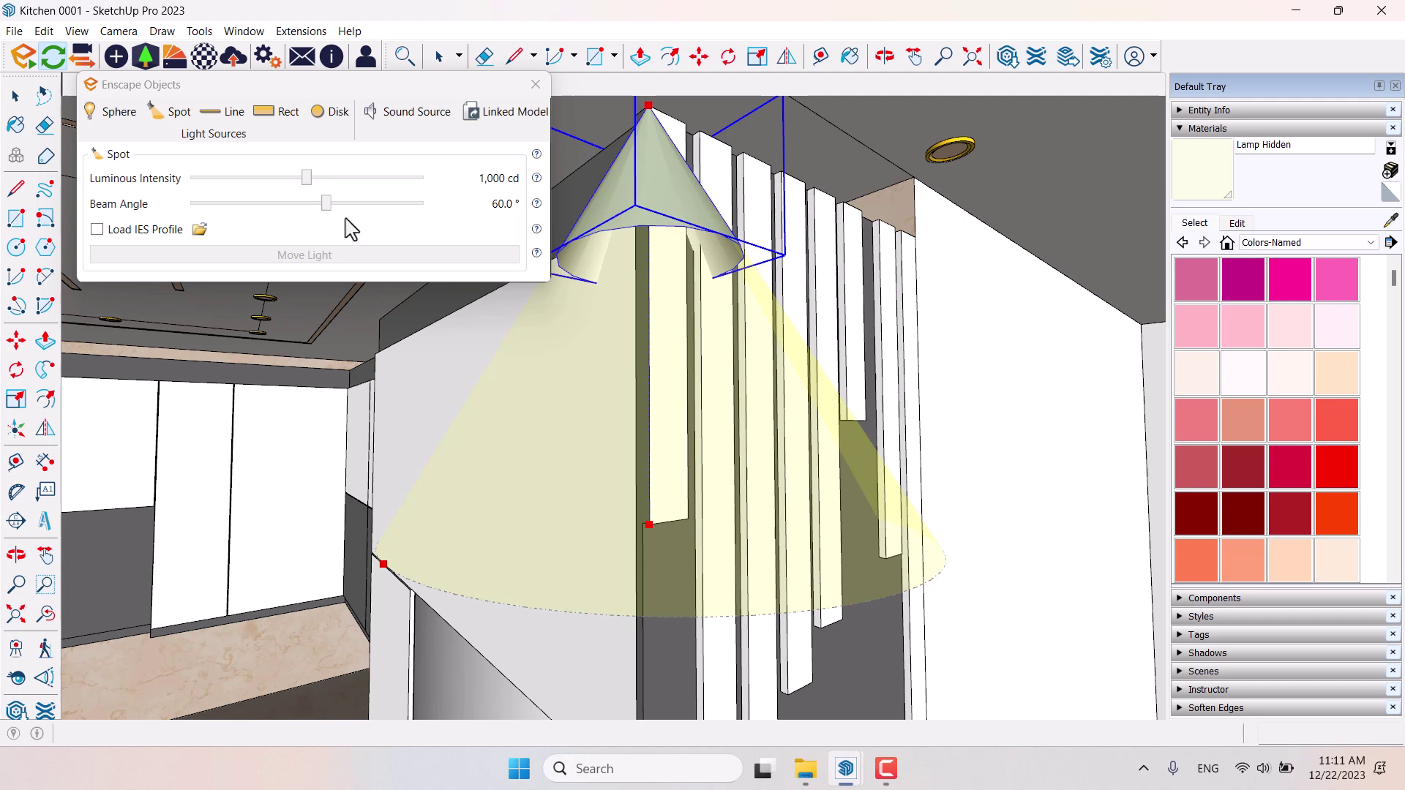
Load the IES profile 16.ies from the IES Lights 30 Model folder into the spotlight.
click(198, 228)
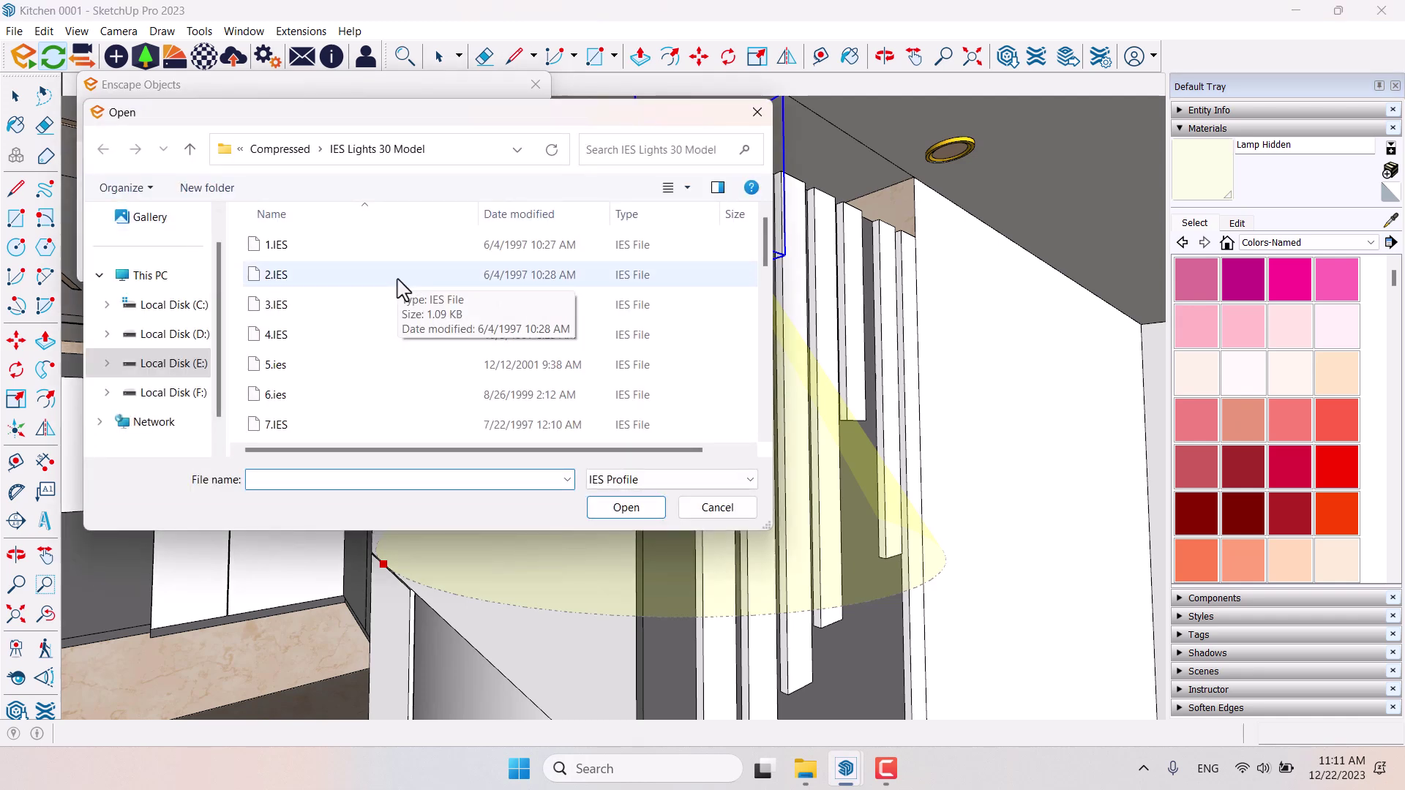
scroll(399, 286, down, 4)
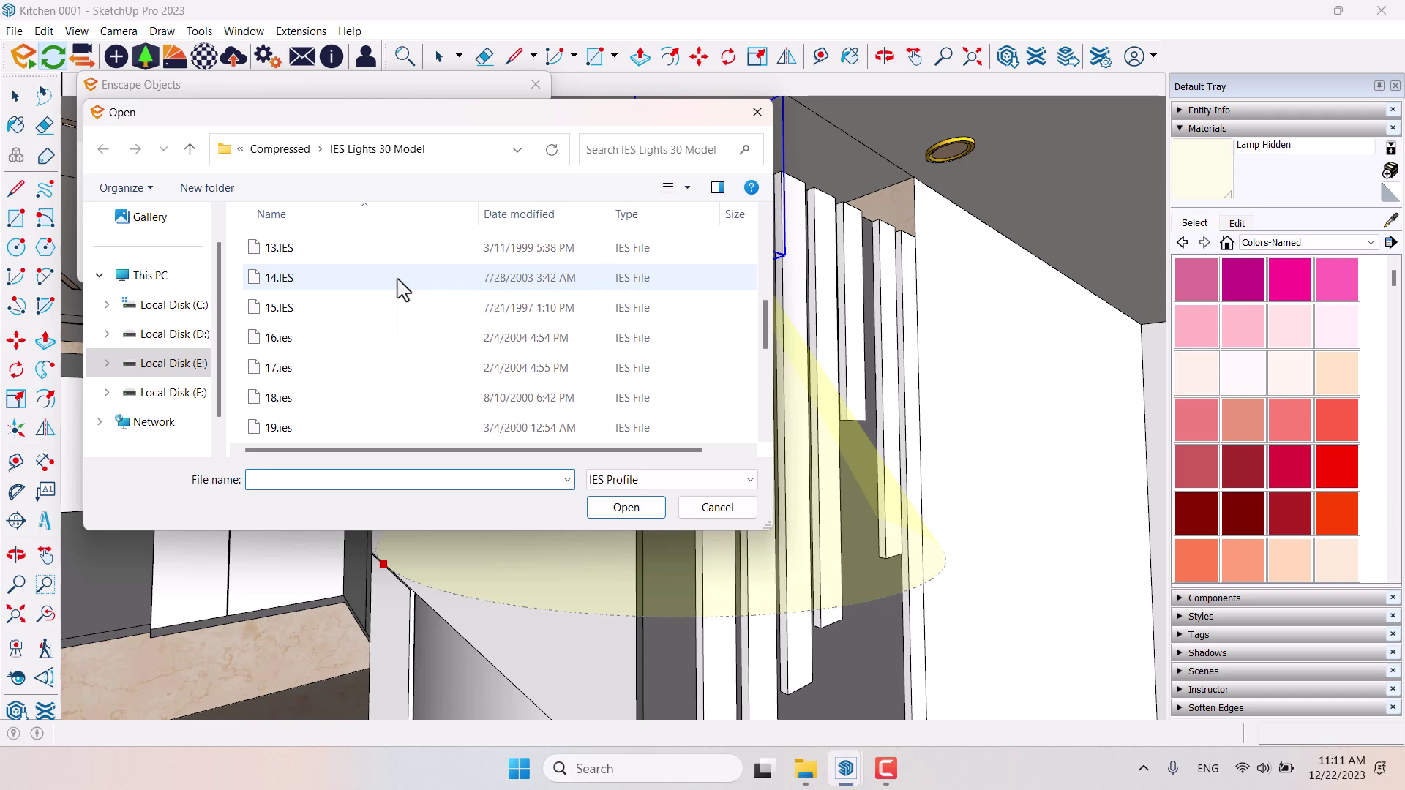
click(286, 342)
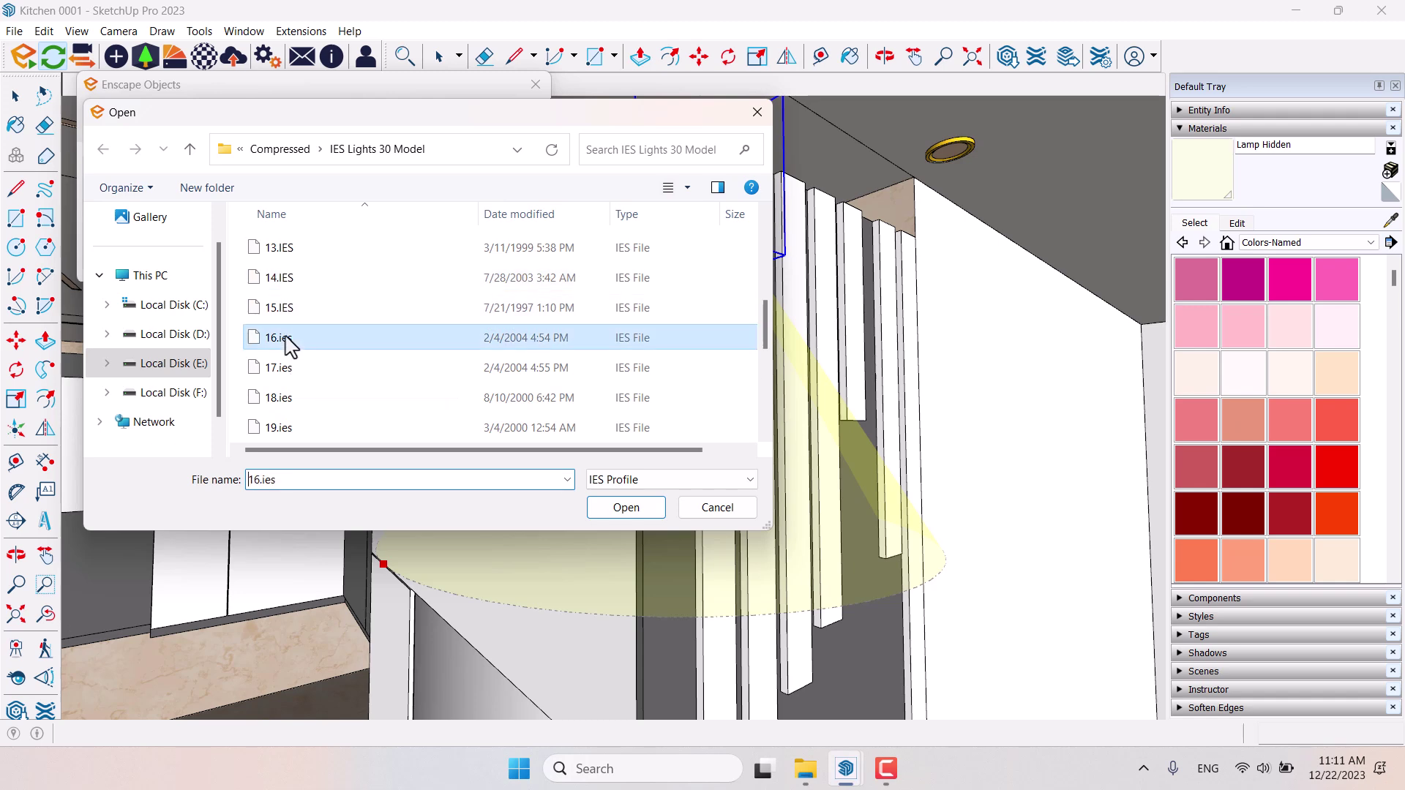
click(623, 509)
Set the IES light's luminous intensity to 60 cd and close the Enscape object settings.
right_click(434, 180)
click(472, 210)
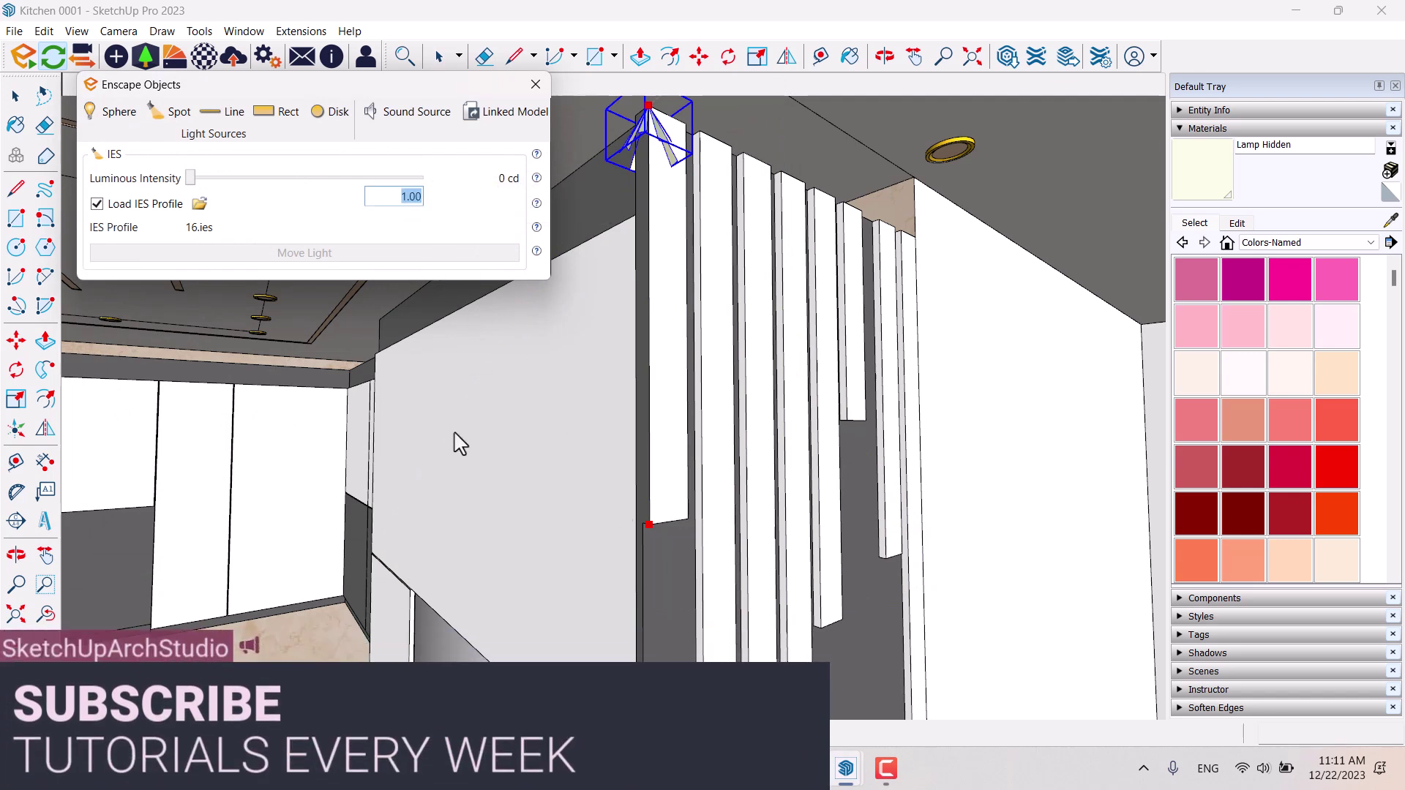
text(60)
key(Return)
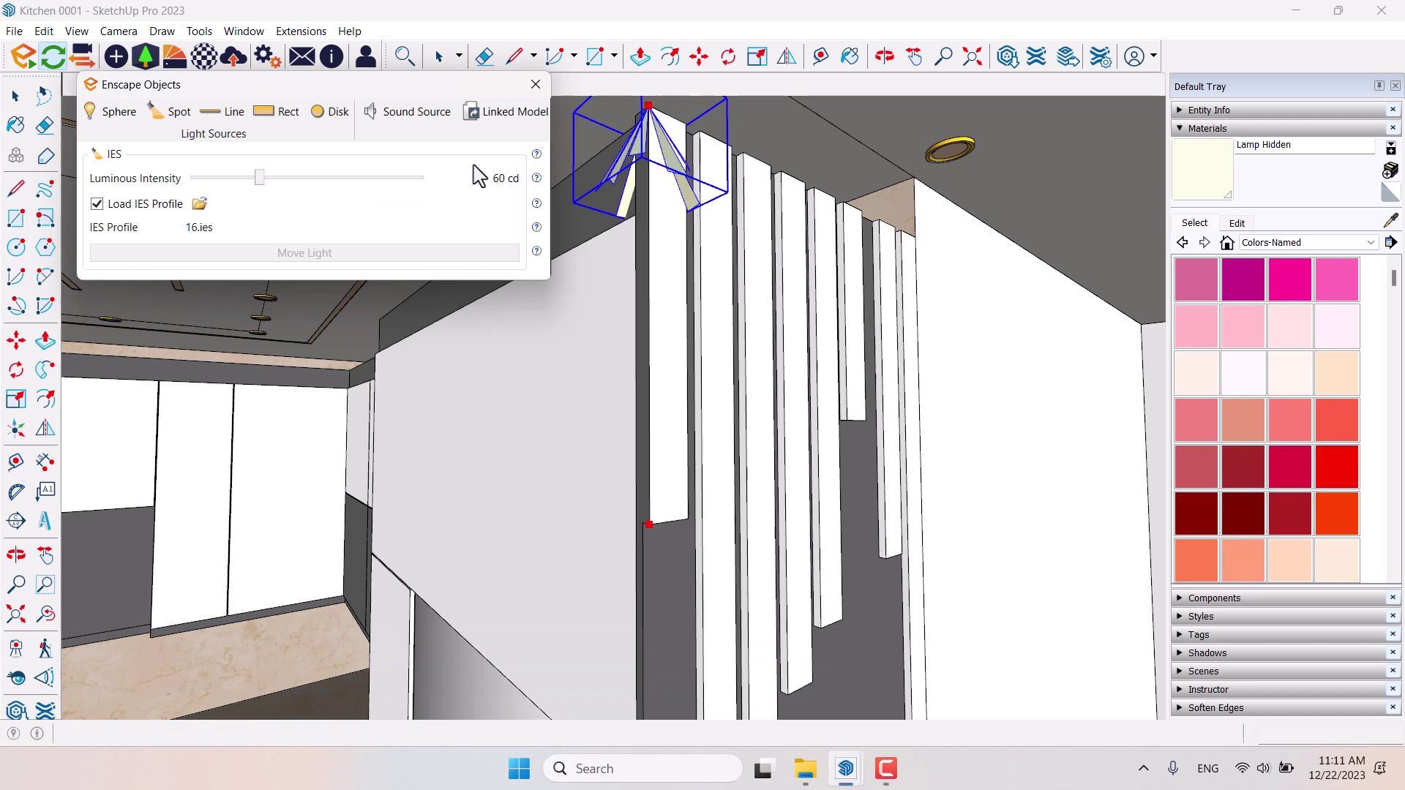
click(536, 84)
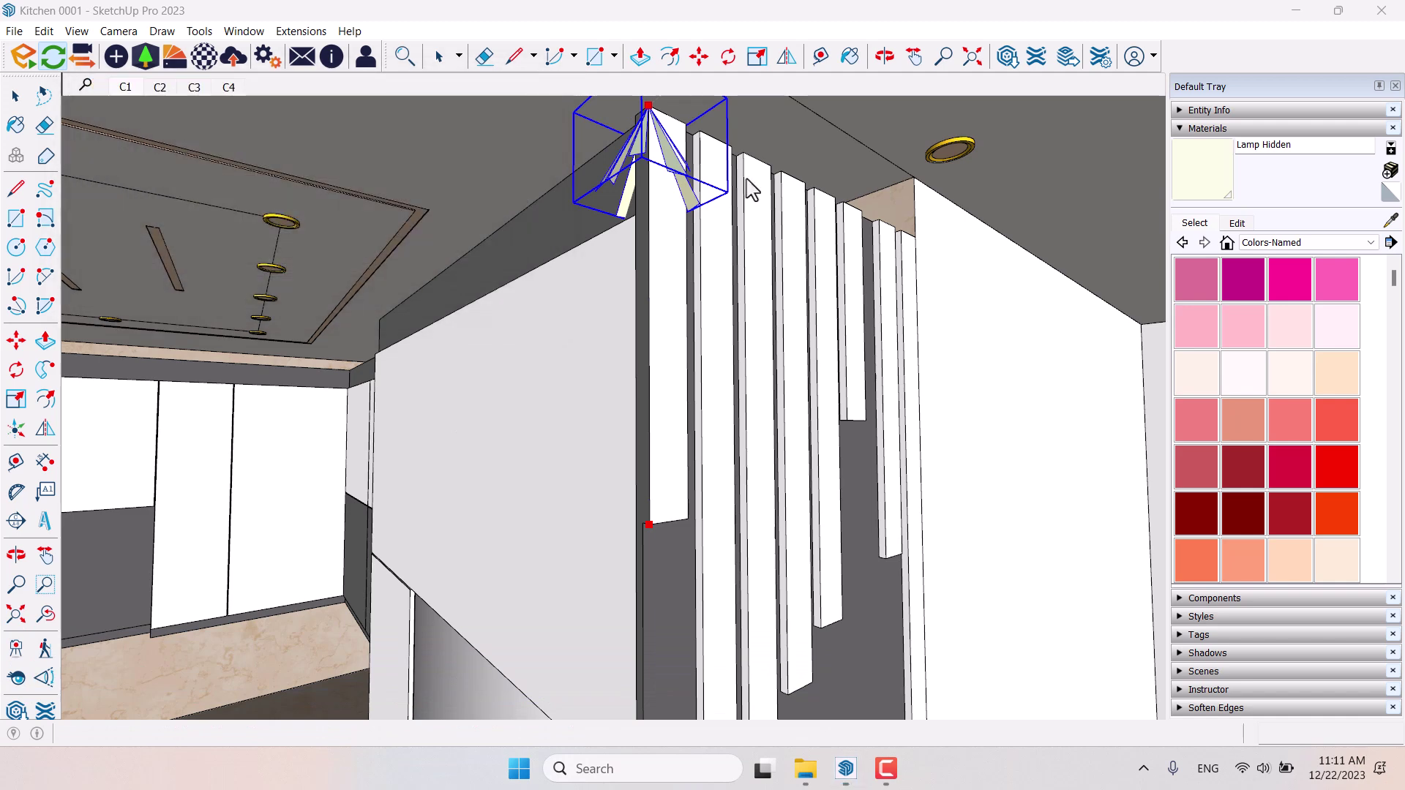
Sample the Roof Line Light material from the lens of a ceiling lamp and paint the IES light with it.
click(1392, 222)
scroll(951, 146, up, 5)
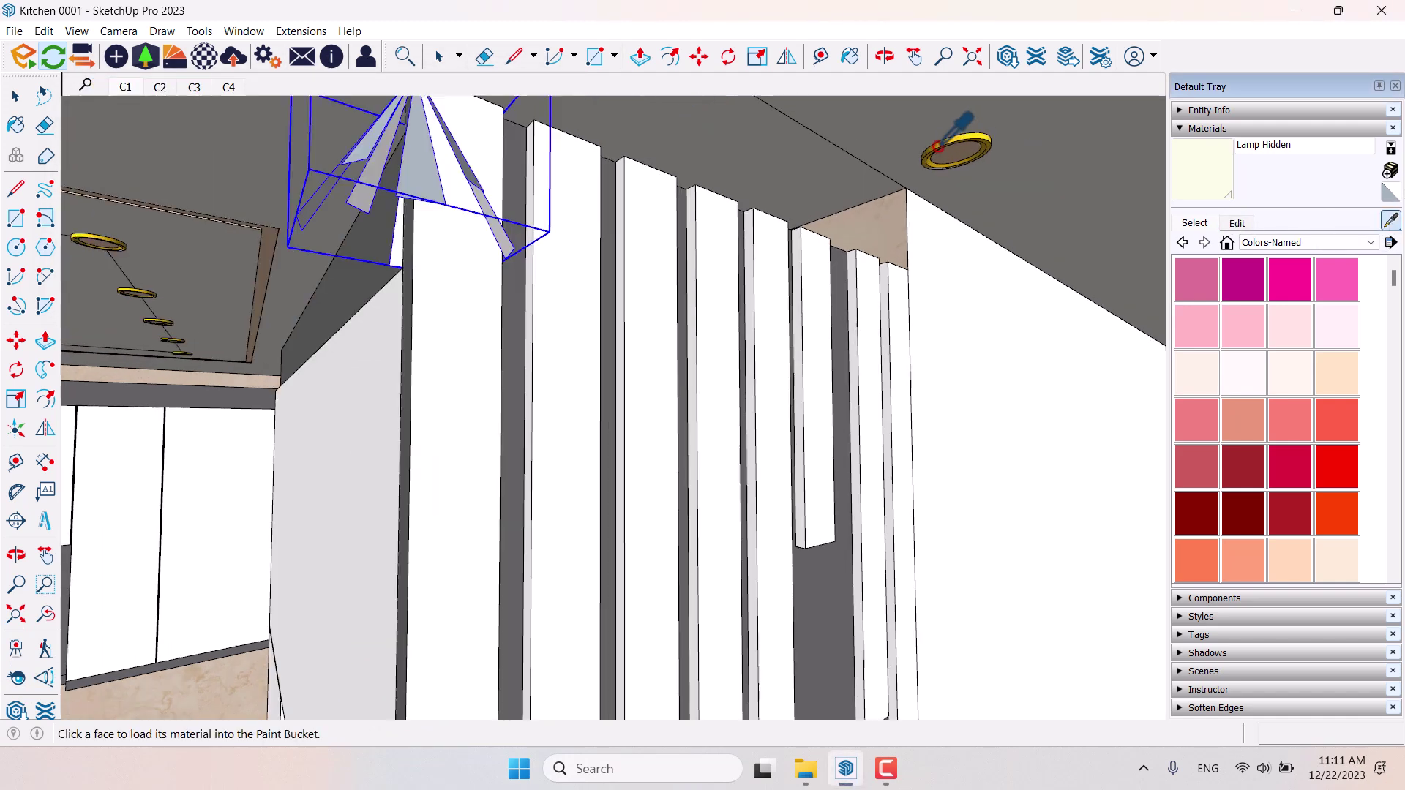
click(984, 160)
scroll(809, 317, down, 5)
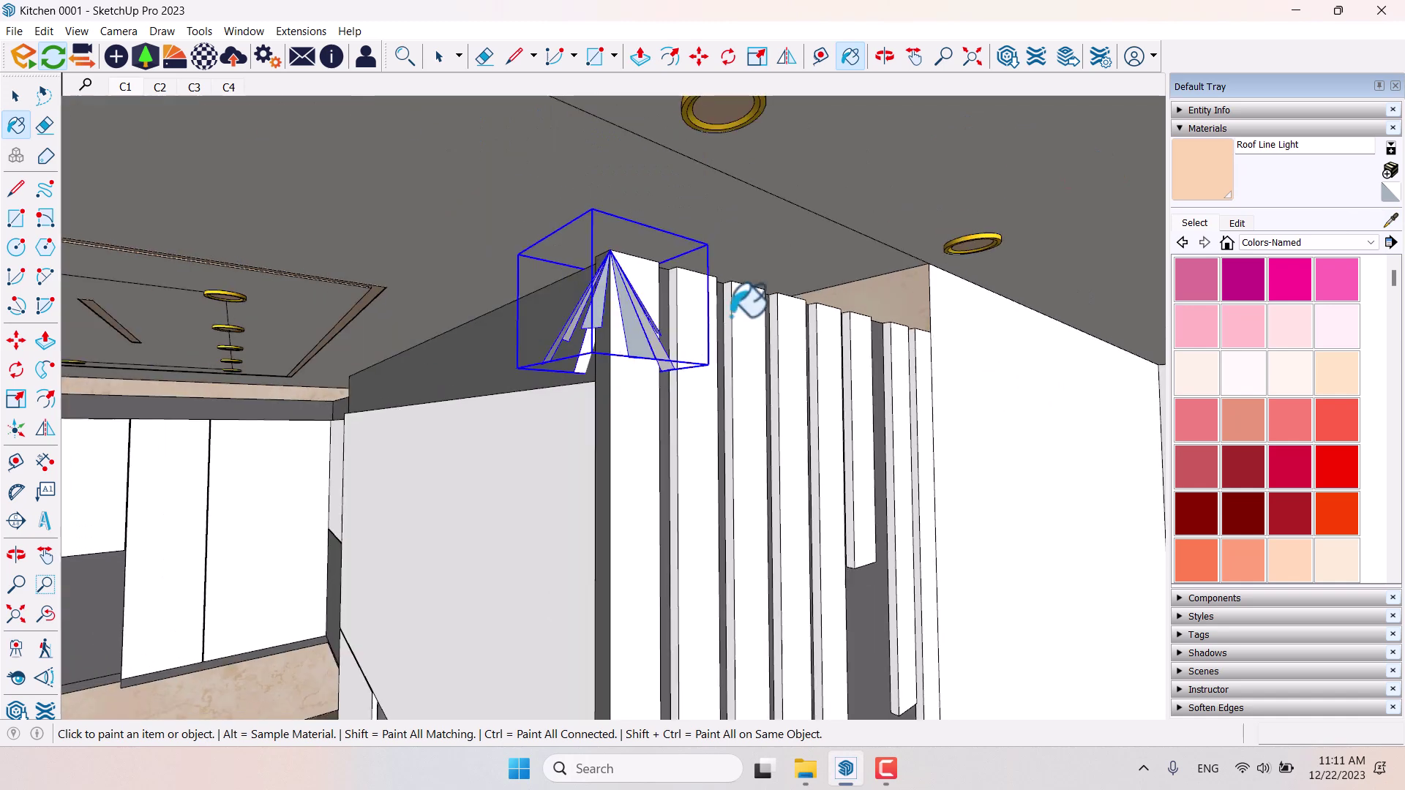
scroll(622, 314, up, 4)
click(601, 330)
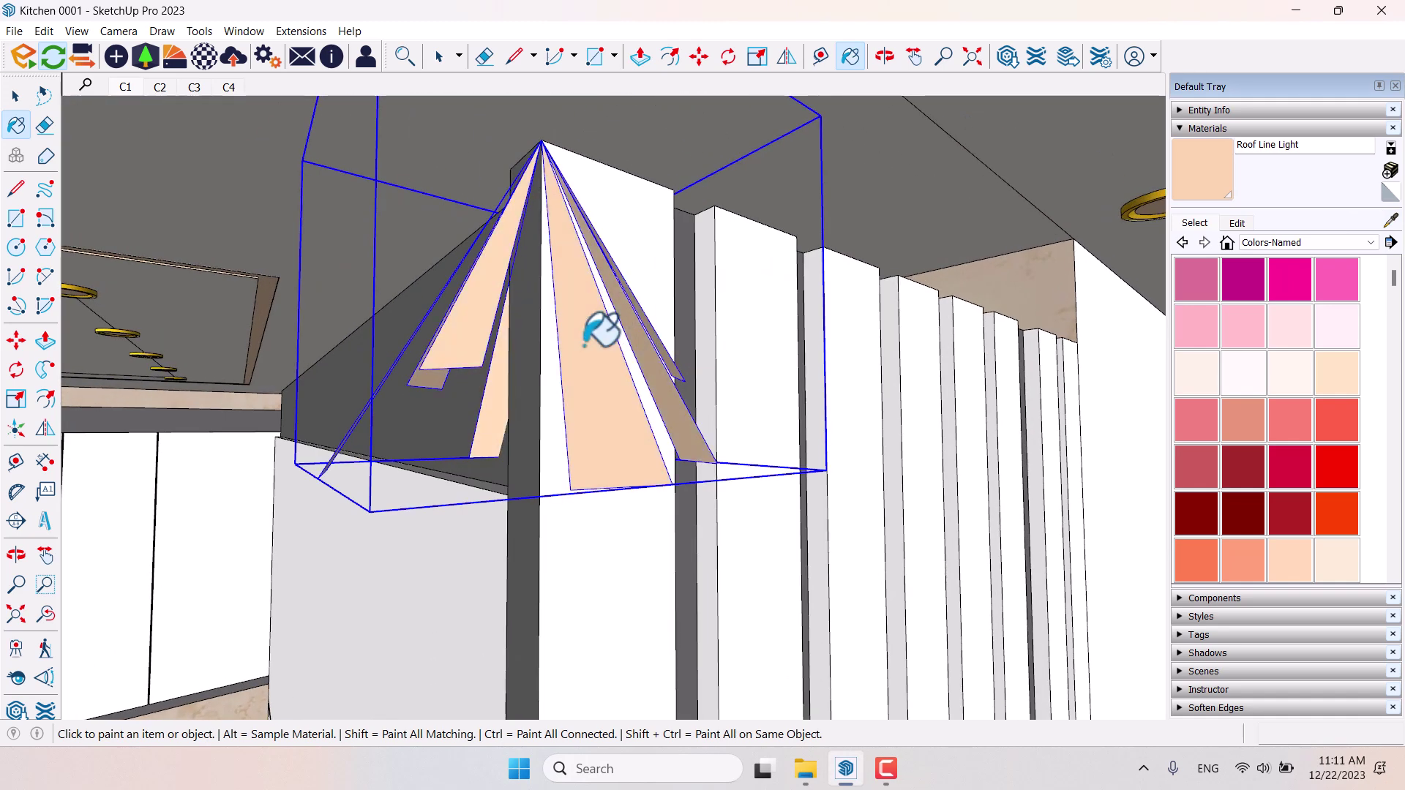
key(space)
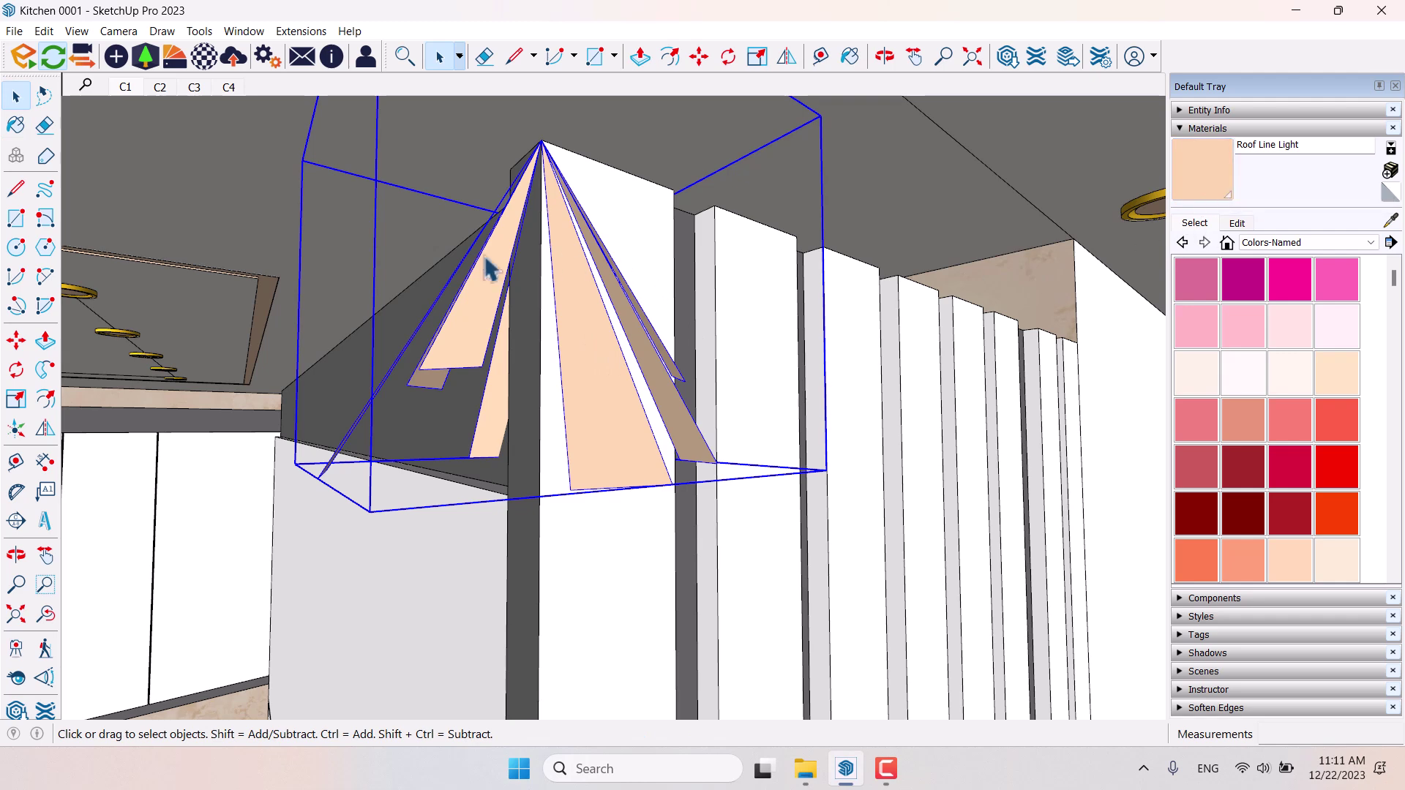
Move the IES light by its apex to the center of the round ceiling lamp in front of the slats.
click(16, 340)
click(542, 139)
middle_drag(521, 251, 520, 189)
scroll(593, 124, up, 5)
scroll(593, 124, up, 6)
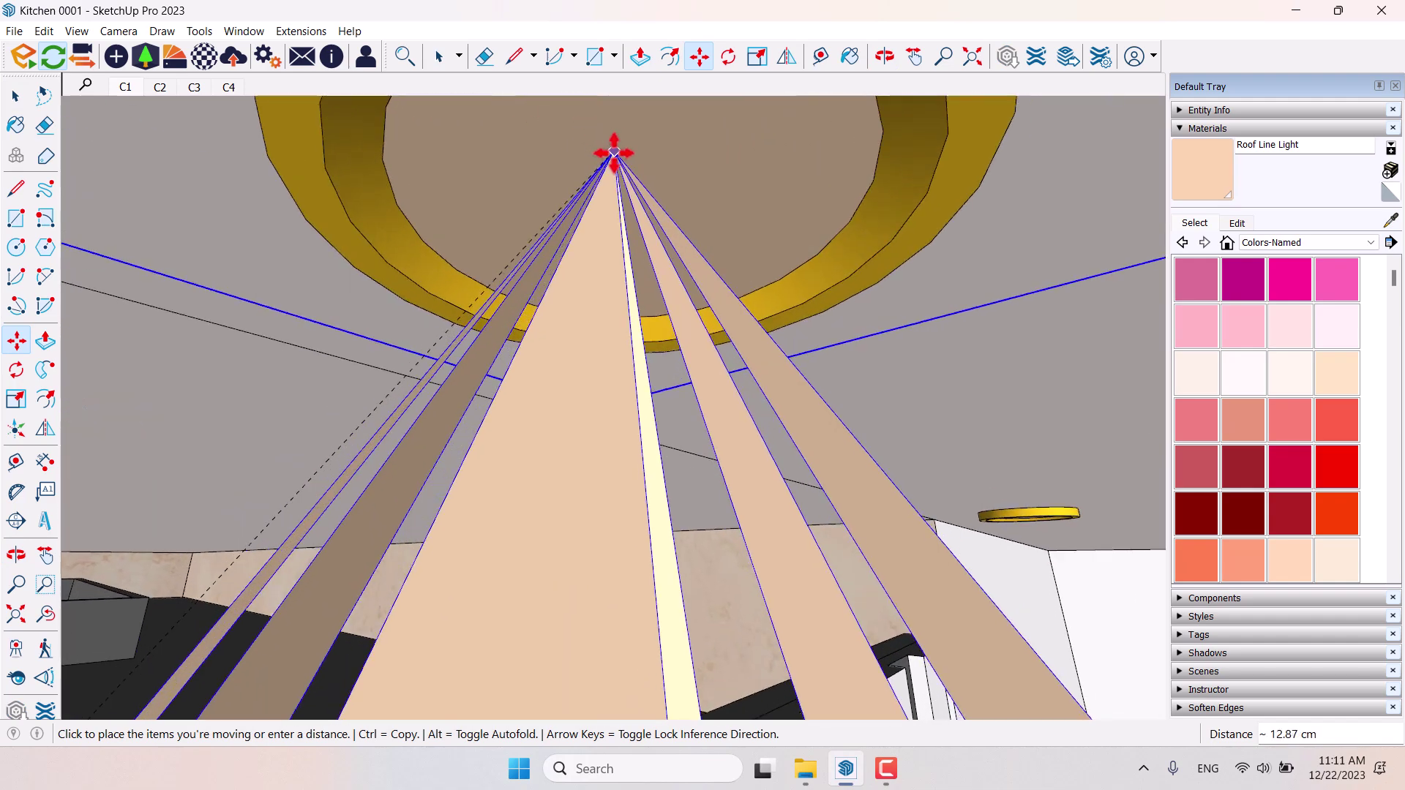
scroll(490, 287, down, 3)
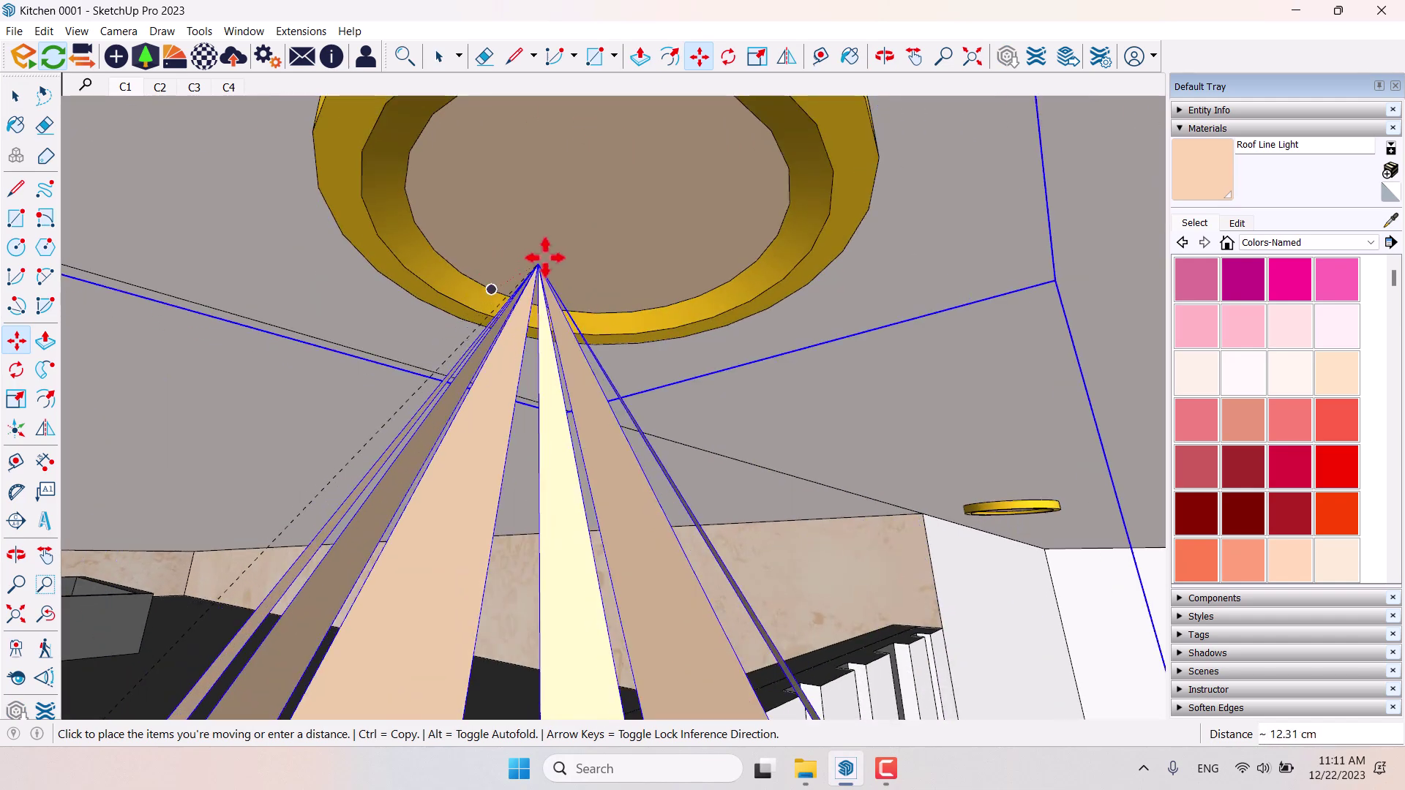
key(Escape)
Copy the IES light 47 cm along the slatted wall to the neighboring ceiling lamp.
scroll(593, 212, down, 3)
middle_drag(600, 293, 276, 313)
scroll(560, 340, down, 1)
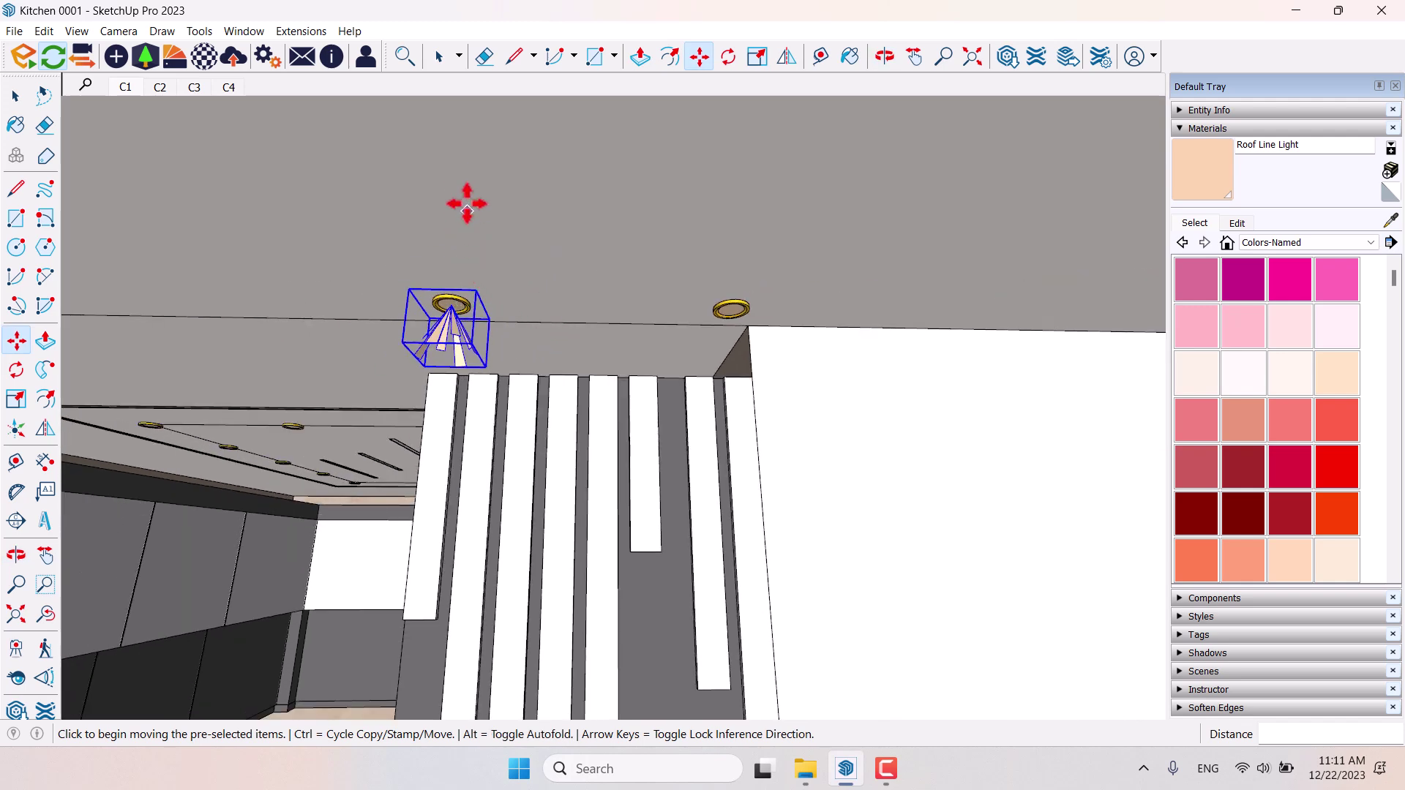
click(18, 341)
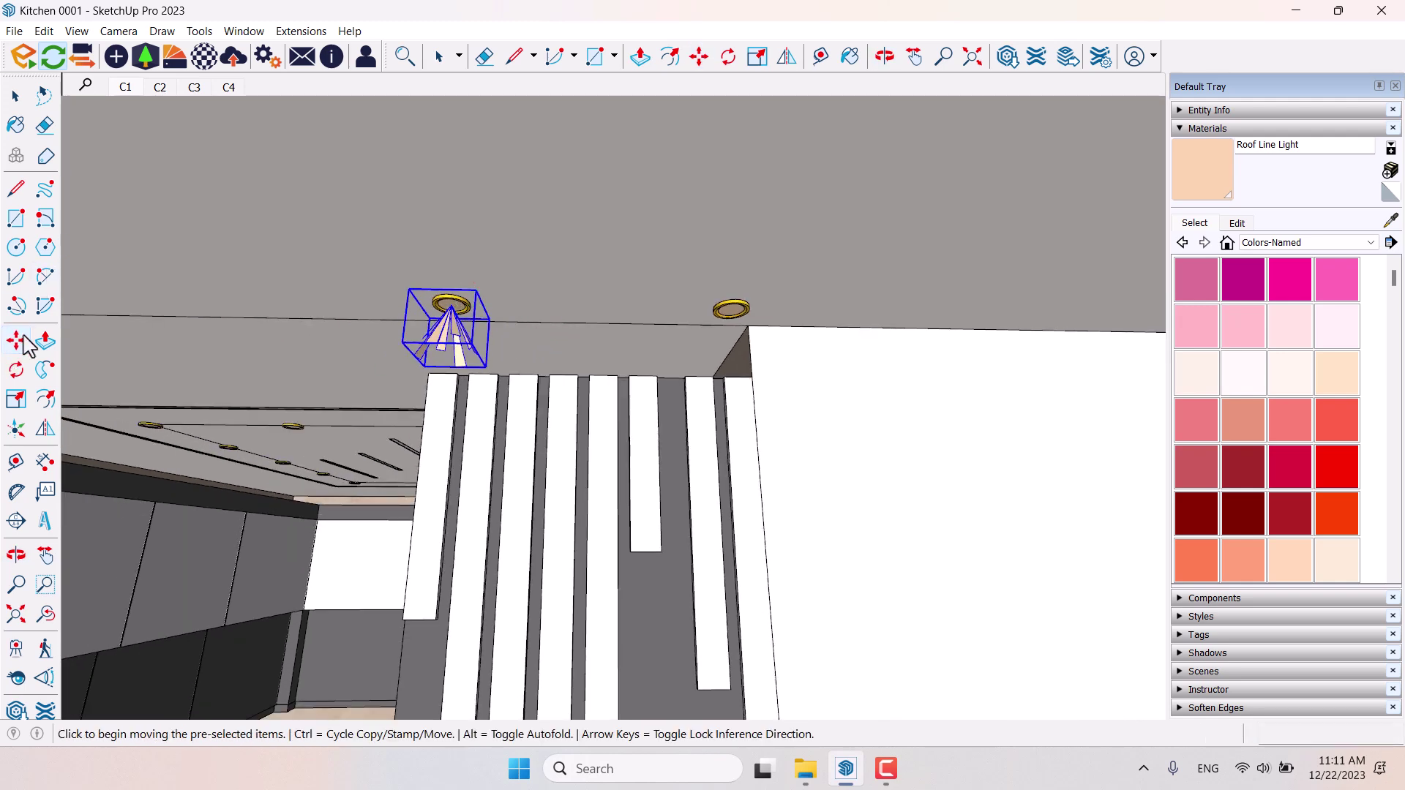
key(ctrl)
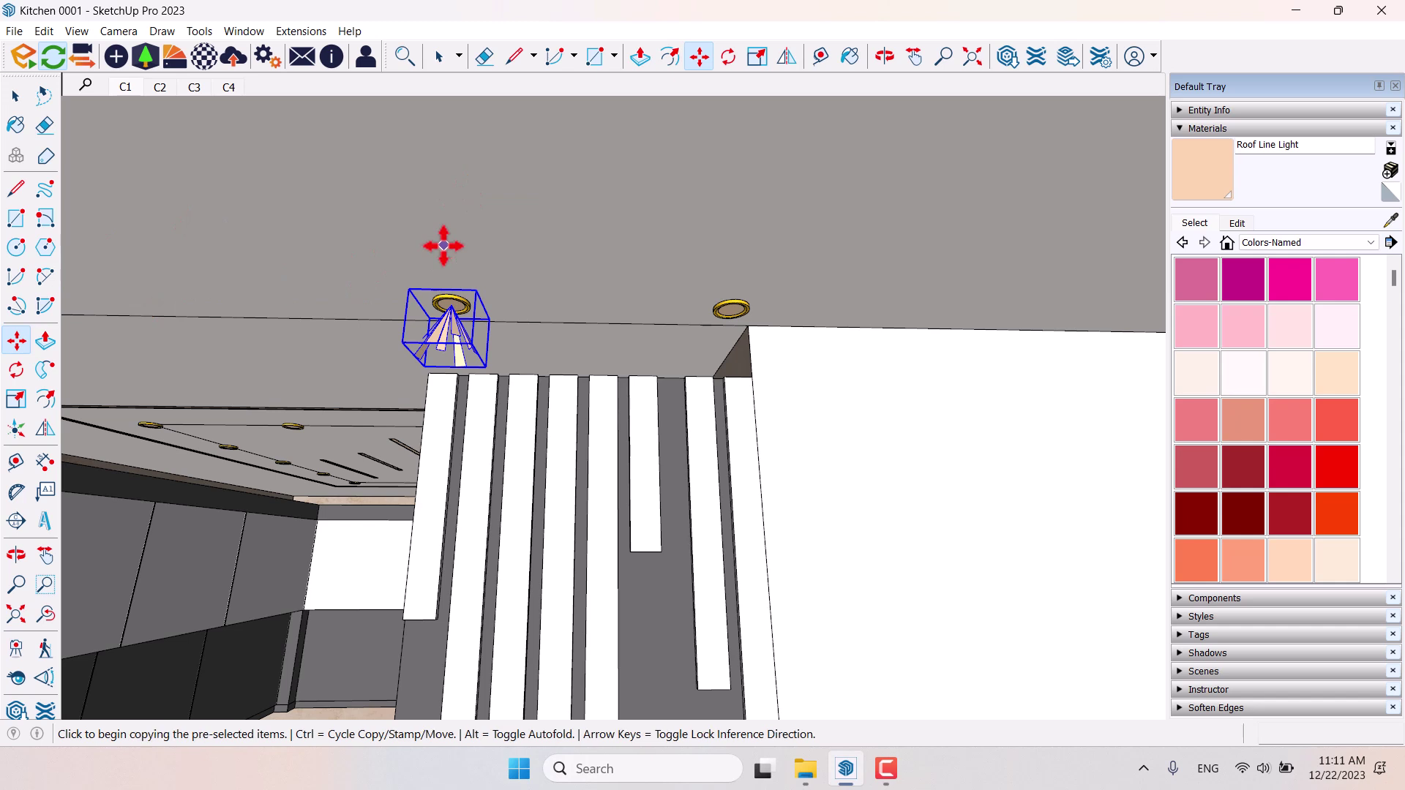
click(443, 245)
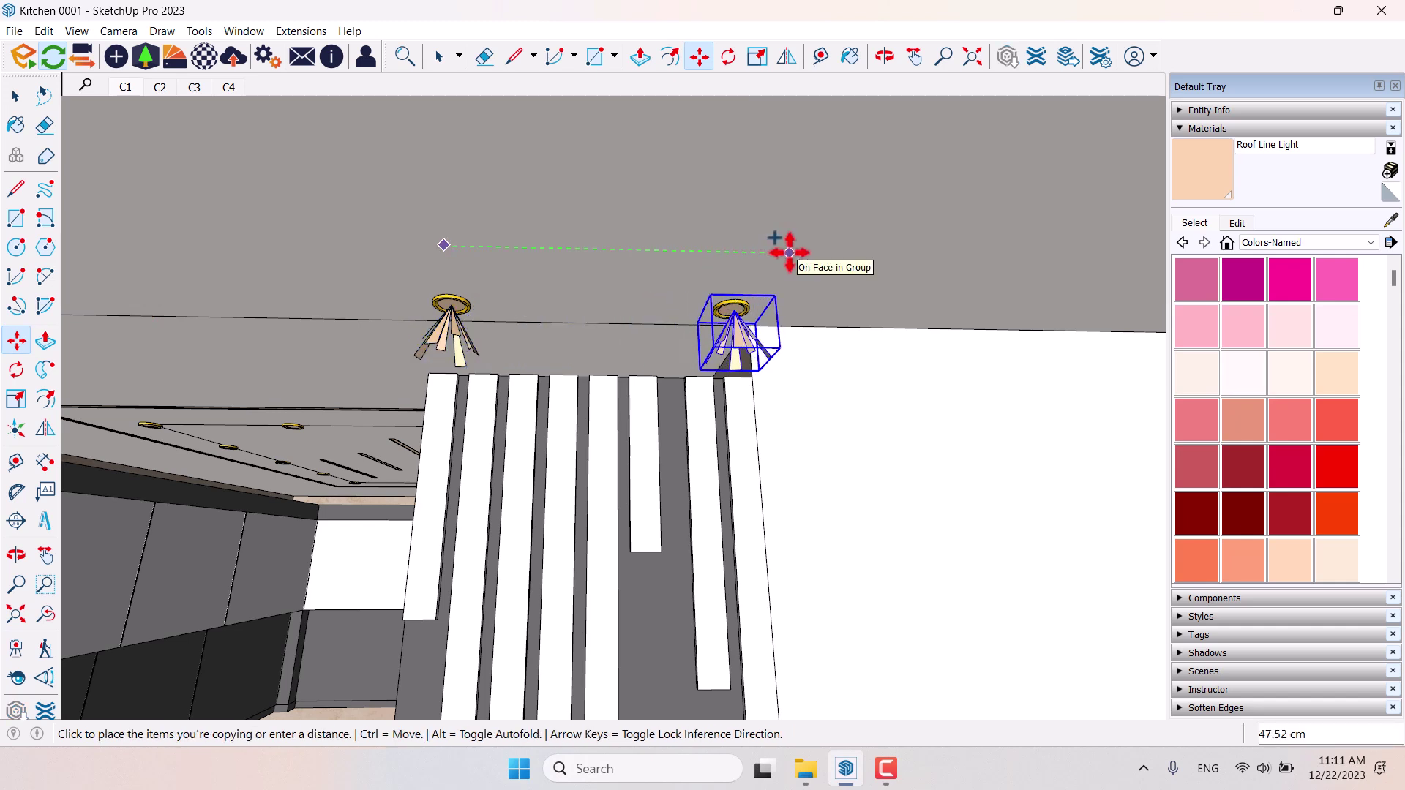
text(46)
key(Return)
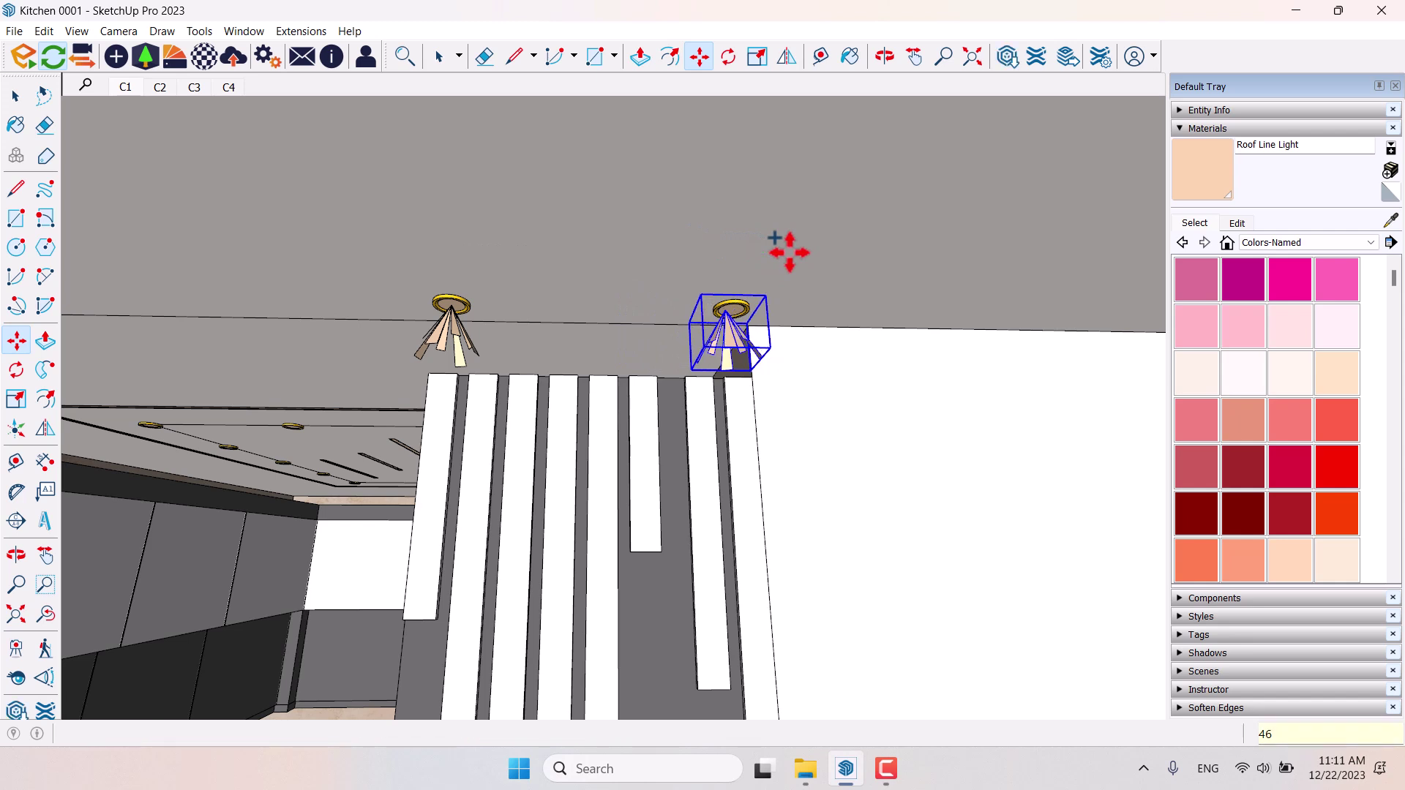
key(Return)
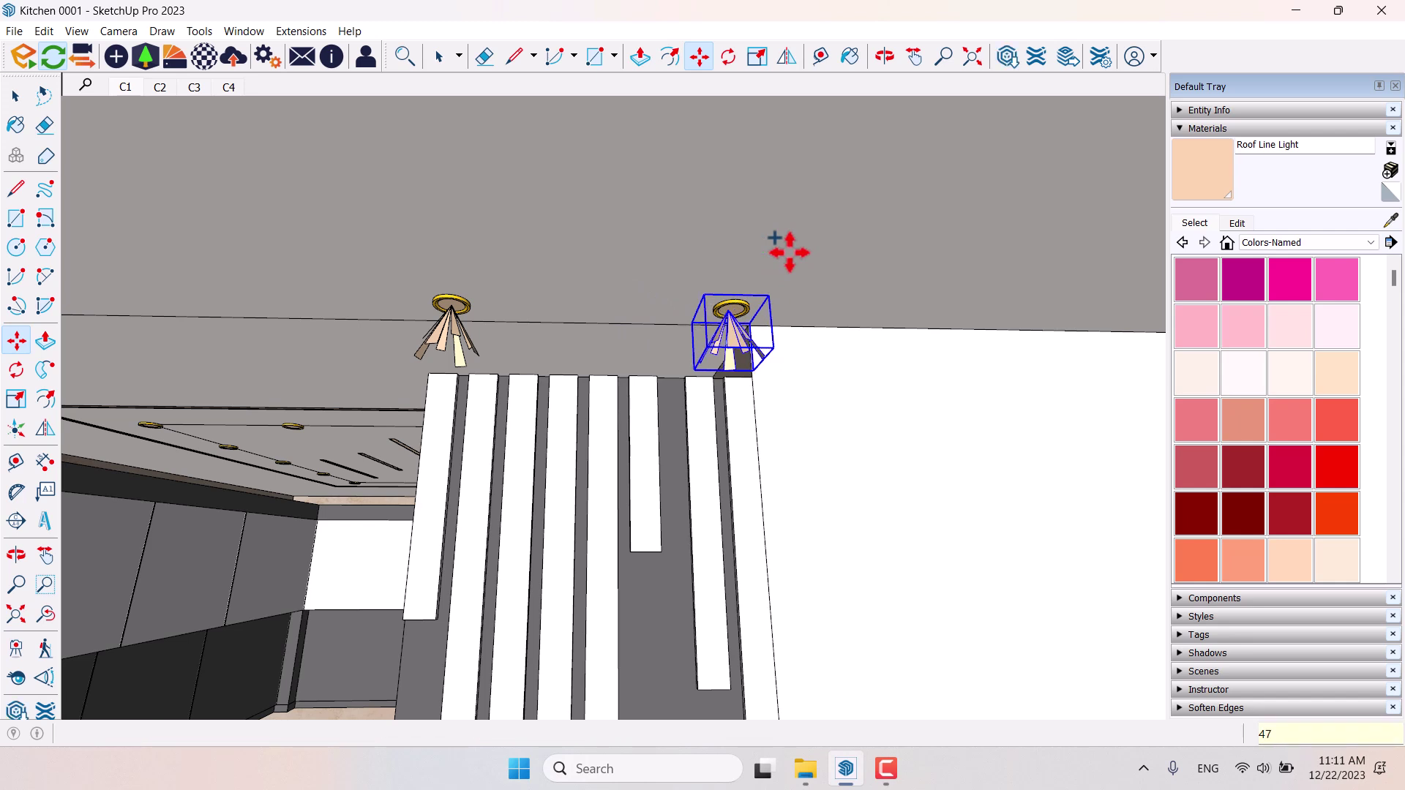
key(space)
Select both IES lights and copy them 50 cm along the ceiling to the next pair of round lamps.
middle_drag(787, 253, 878, 365)
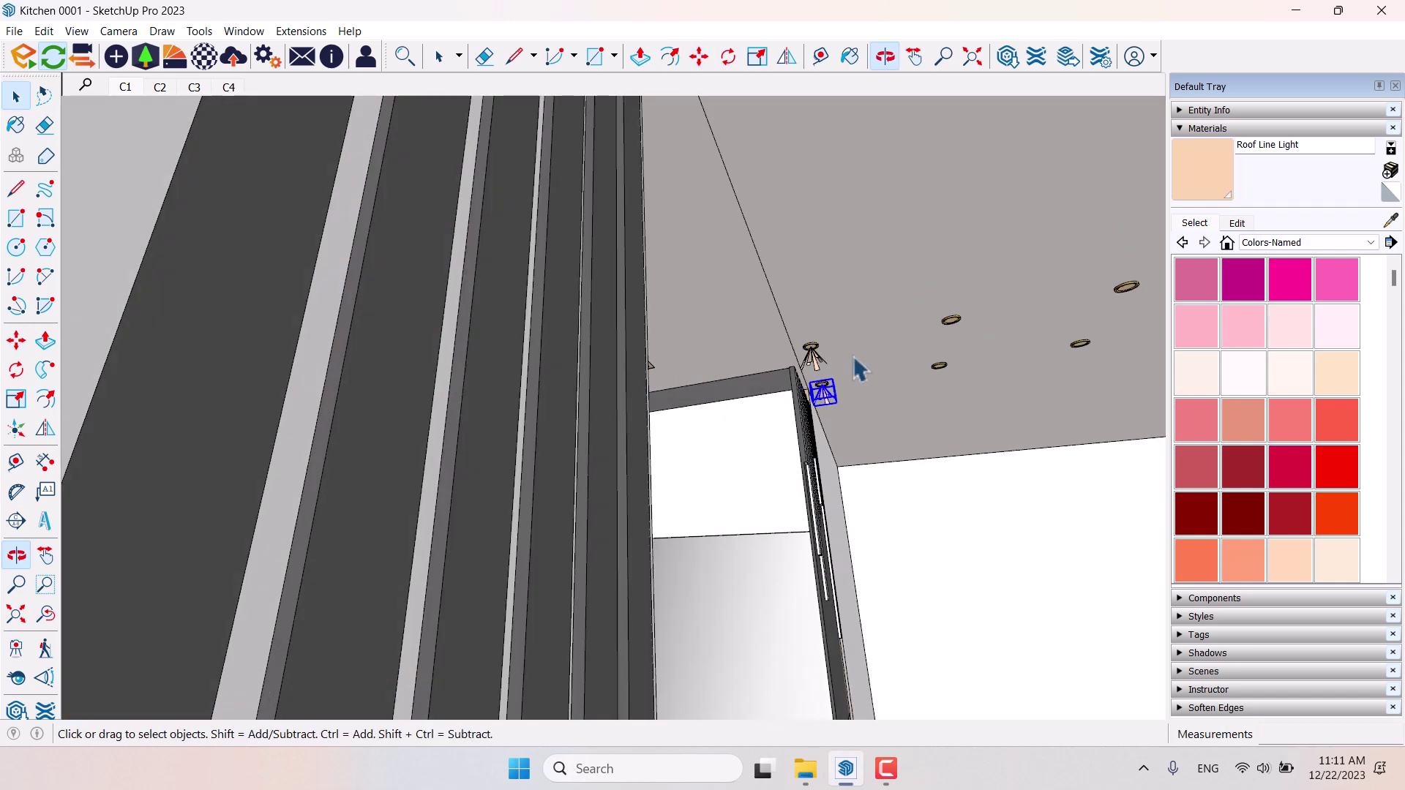
middle_drag(947, 436, 427, 458)
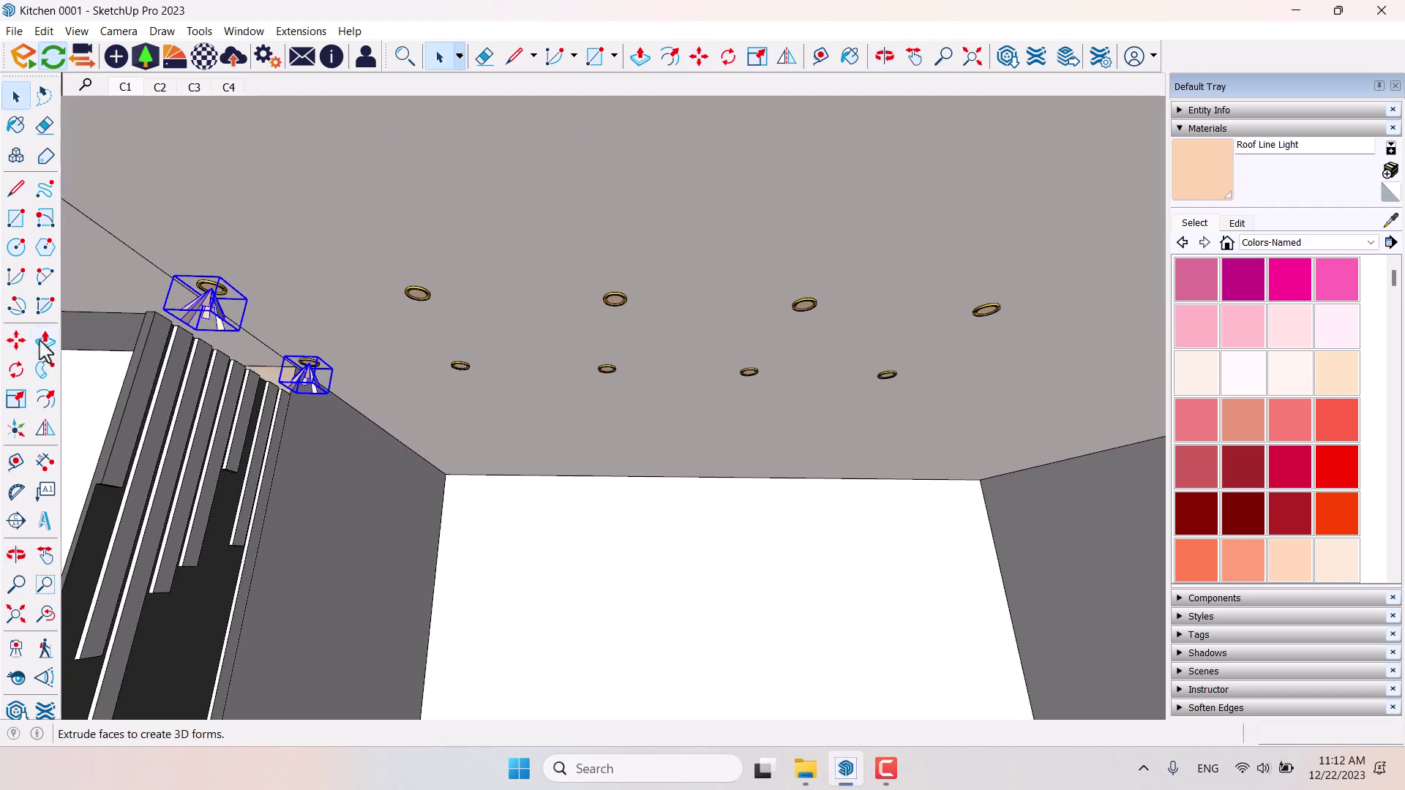
key(m)
click(350, 221)
key(ctrl)
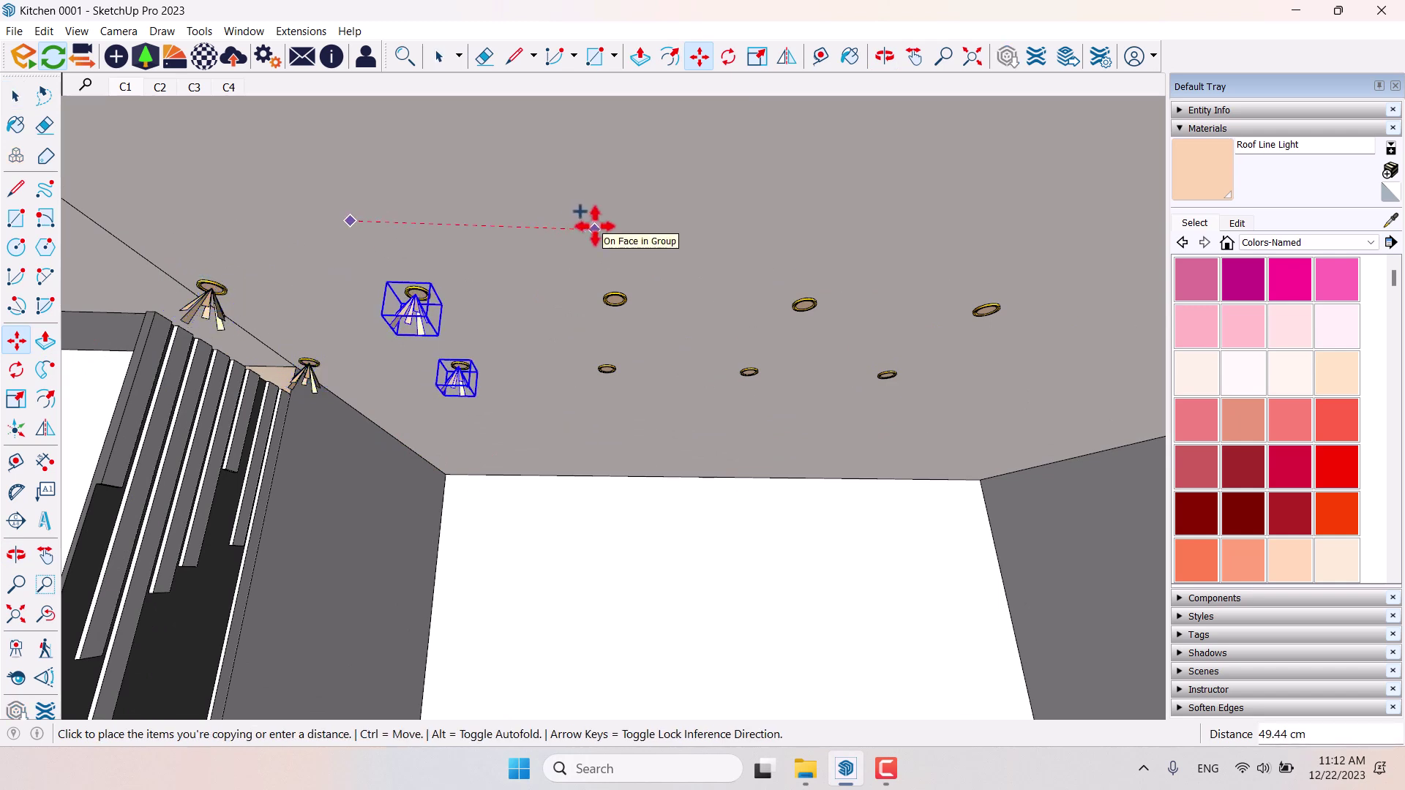
text(50)
key(Return)
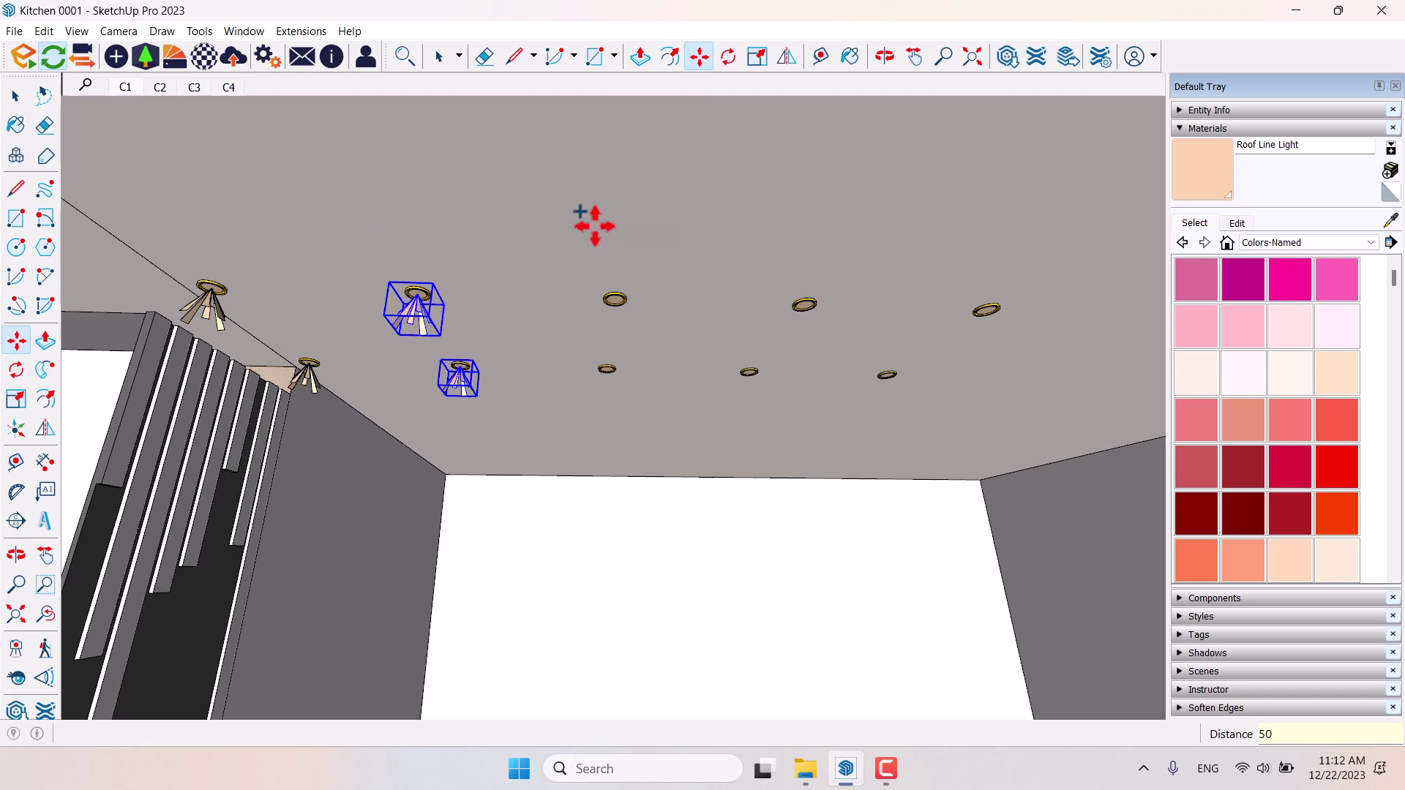
key(Return)
key(space)
Copy one IES light by its apex to the center of the round ceiling lamp at the opposite slatted wall.
middle_drag(661, 339, 461, 375)
scroll(432, 381, up, 6)
click(442, 322)
click(16, 341)
scroll(446, 307, up, 4)
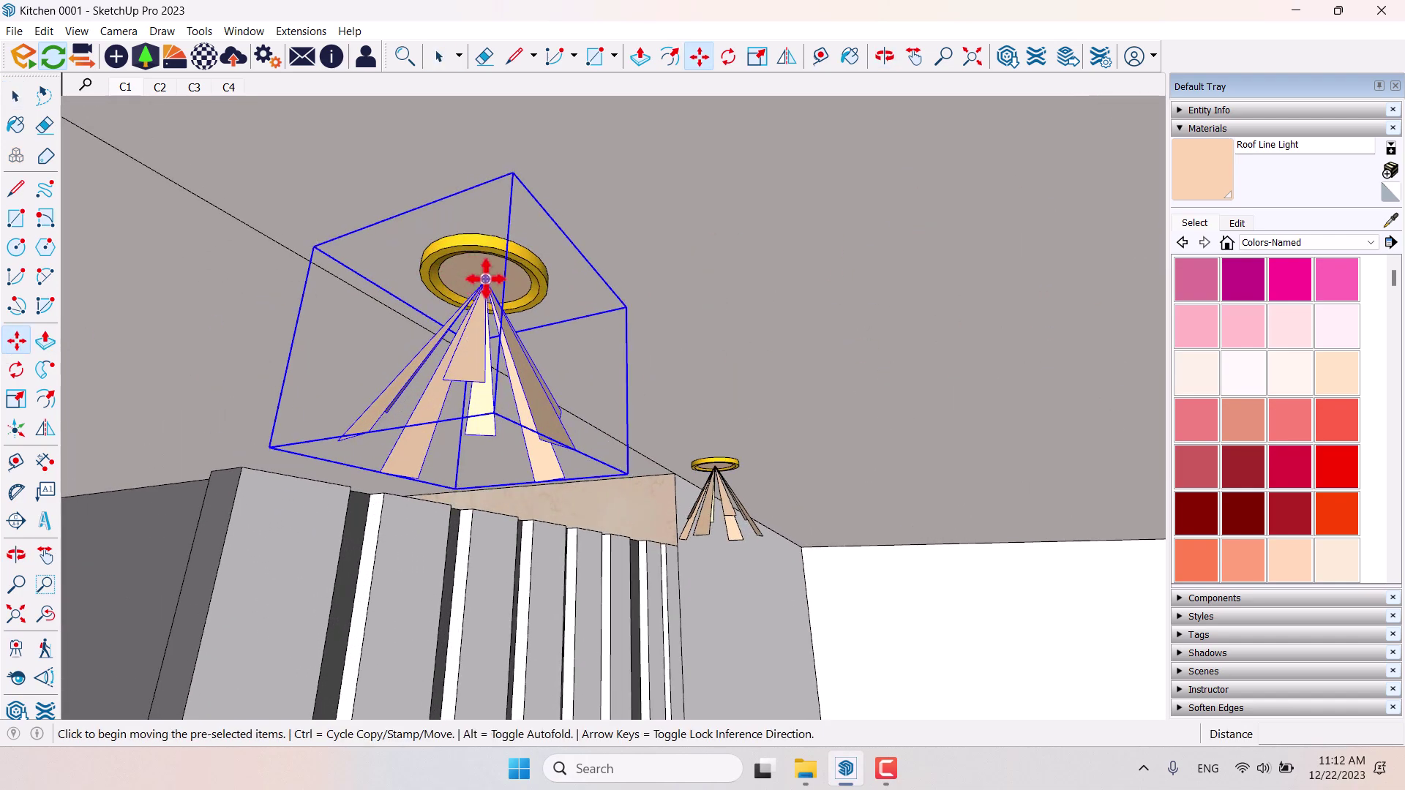
key(ctrl)
click(480, 278)
middle_drag(705, 303, 1050, 238)
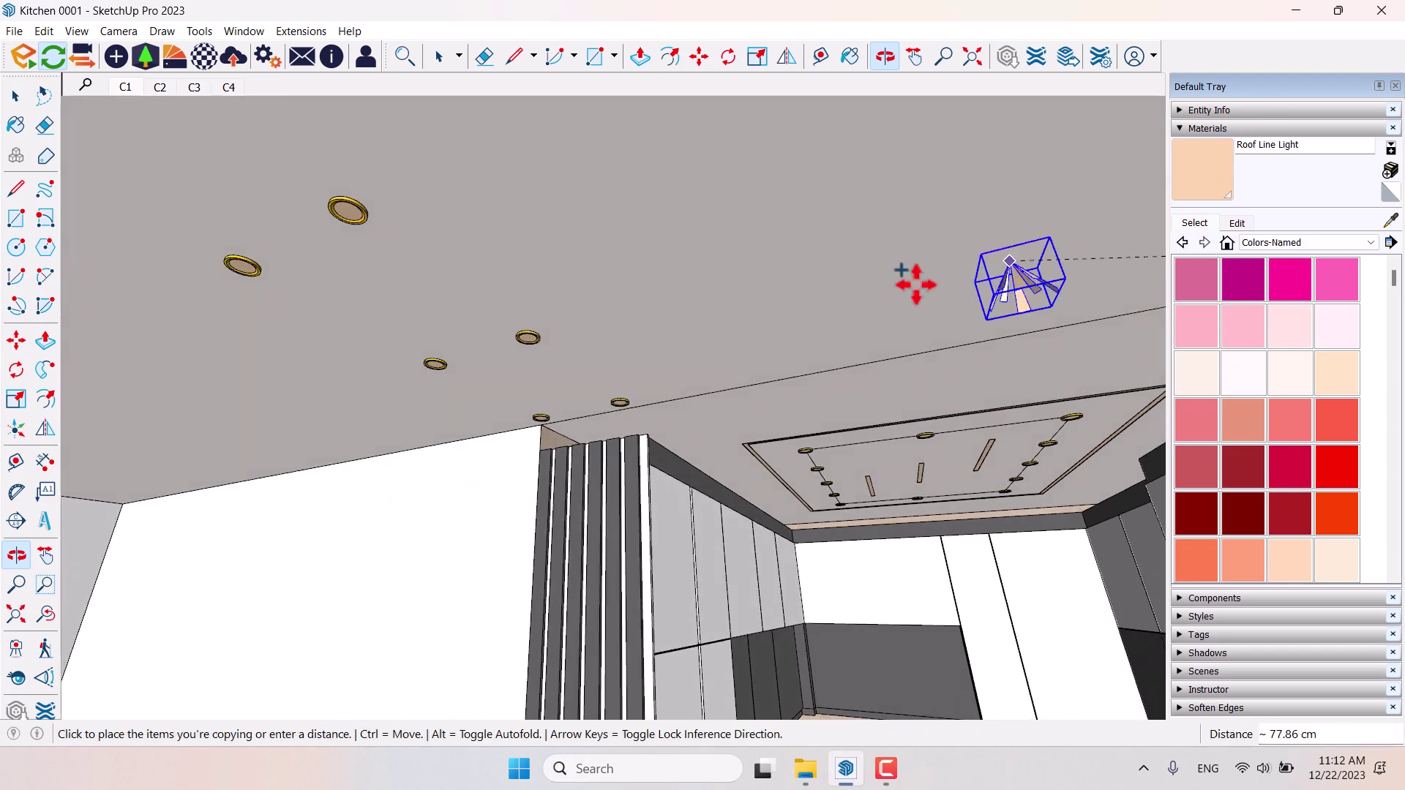
scroll(470, 486, up, 6)
scroll(726, 360, up, 3)
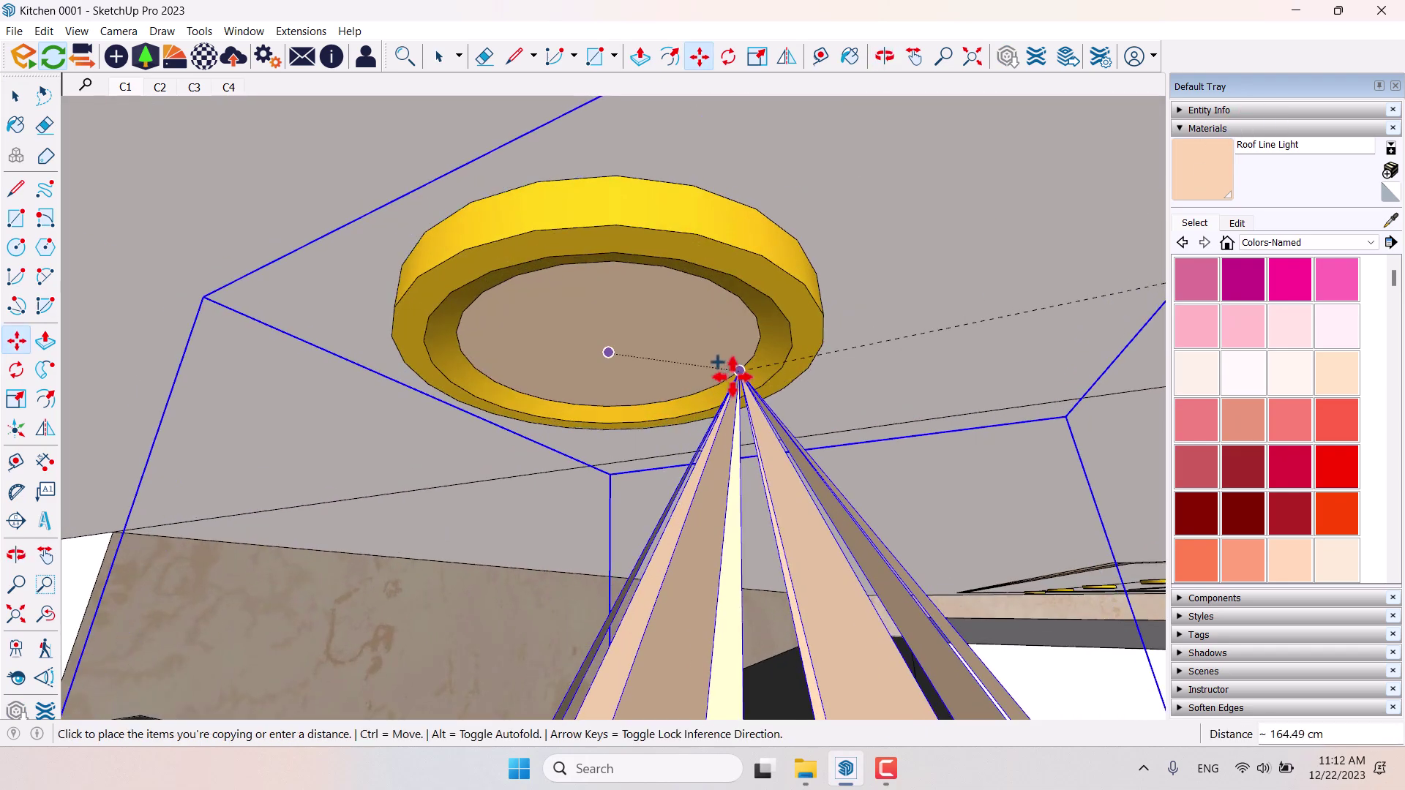
scroll(734, 372, down, 3)
click(607, 353)
Copy the IES light 32 cm along the slatted wall to the neighboring round ceiling lamp.
scroll(672, 396, down, 5)
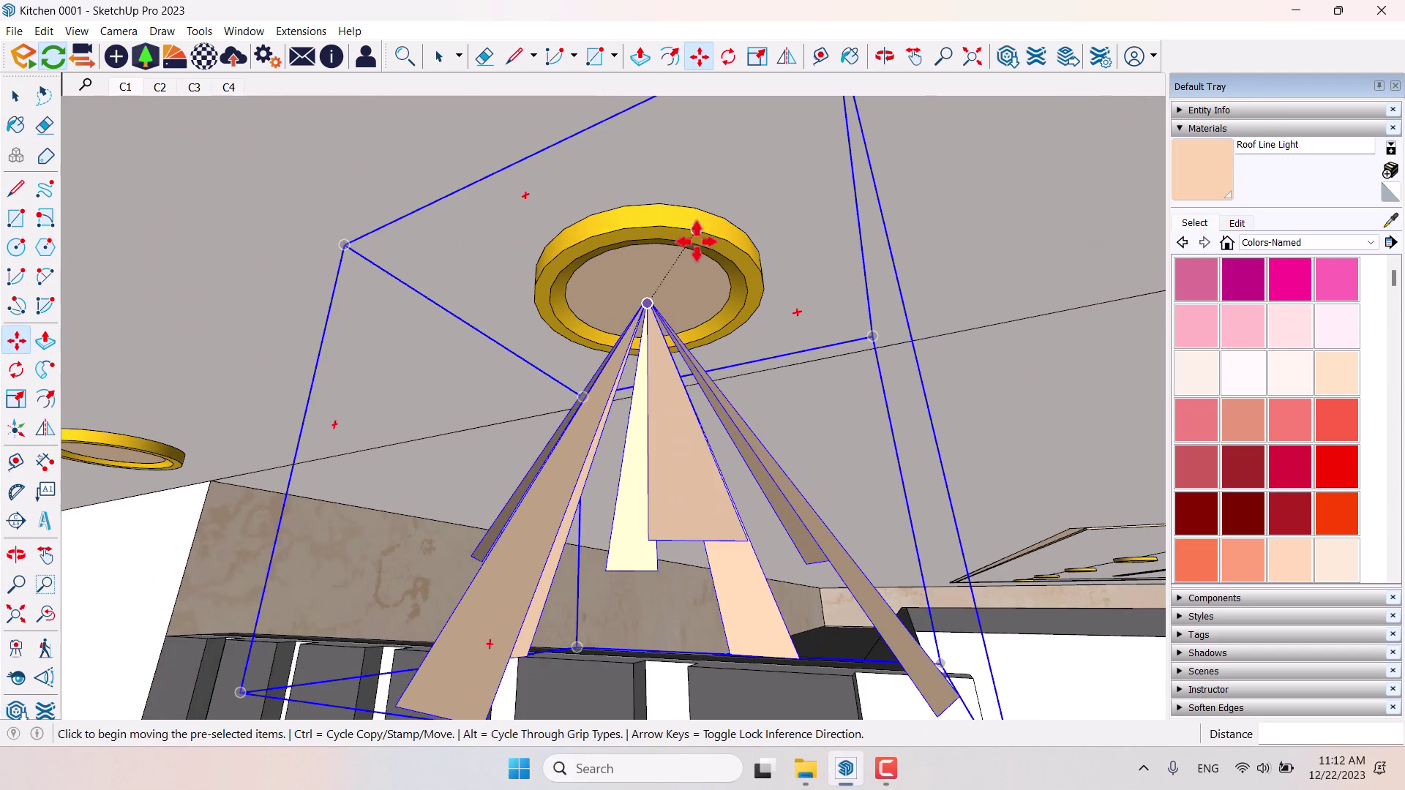
scroll(671, 396, down, 5)
middle_drag(671, 396, 859, 392)
key(ctrl)
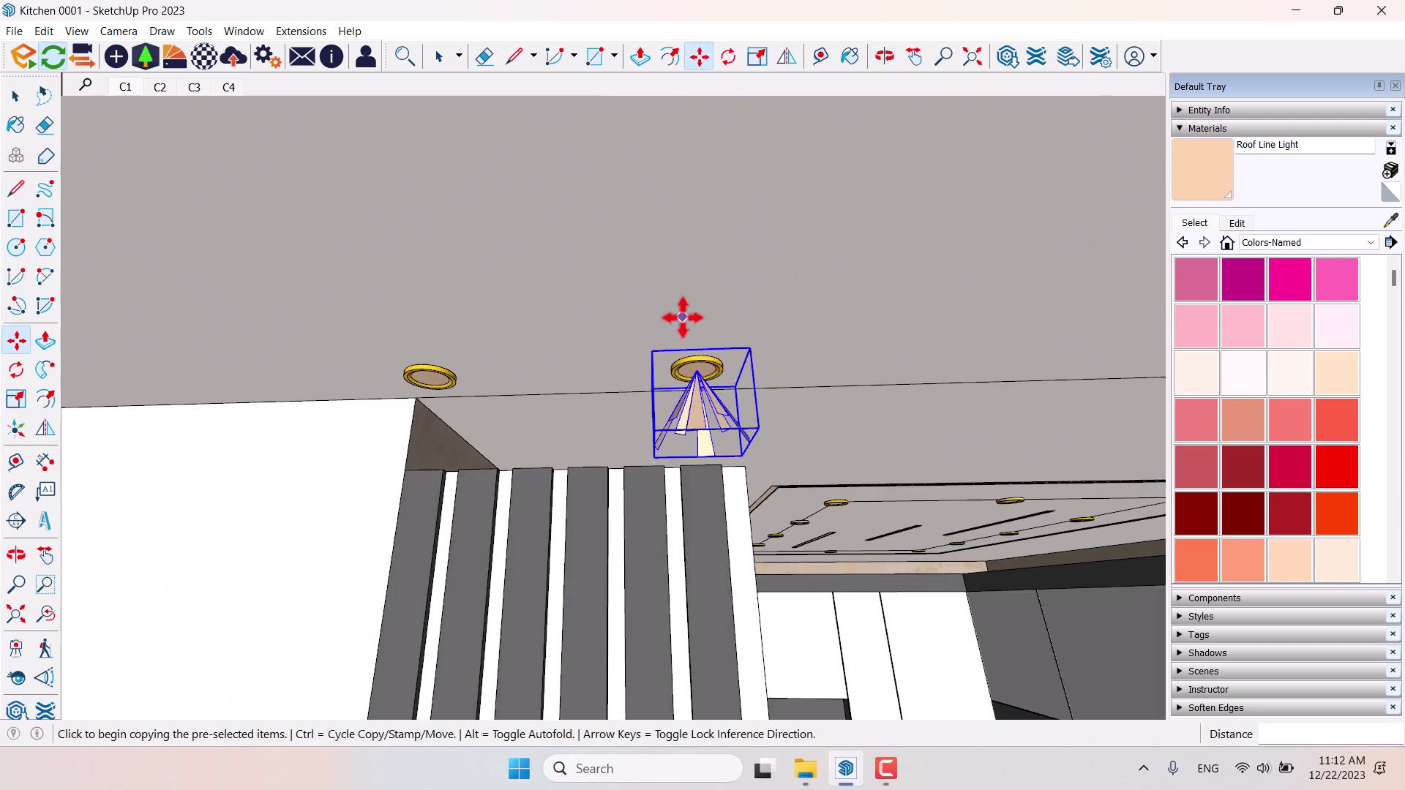
click(682, 316)
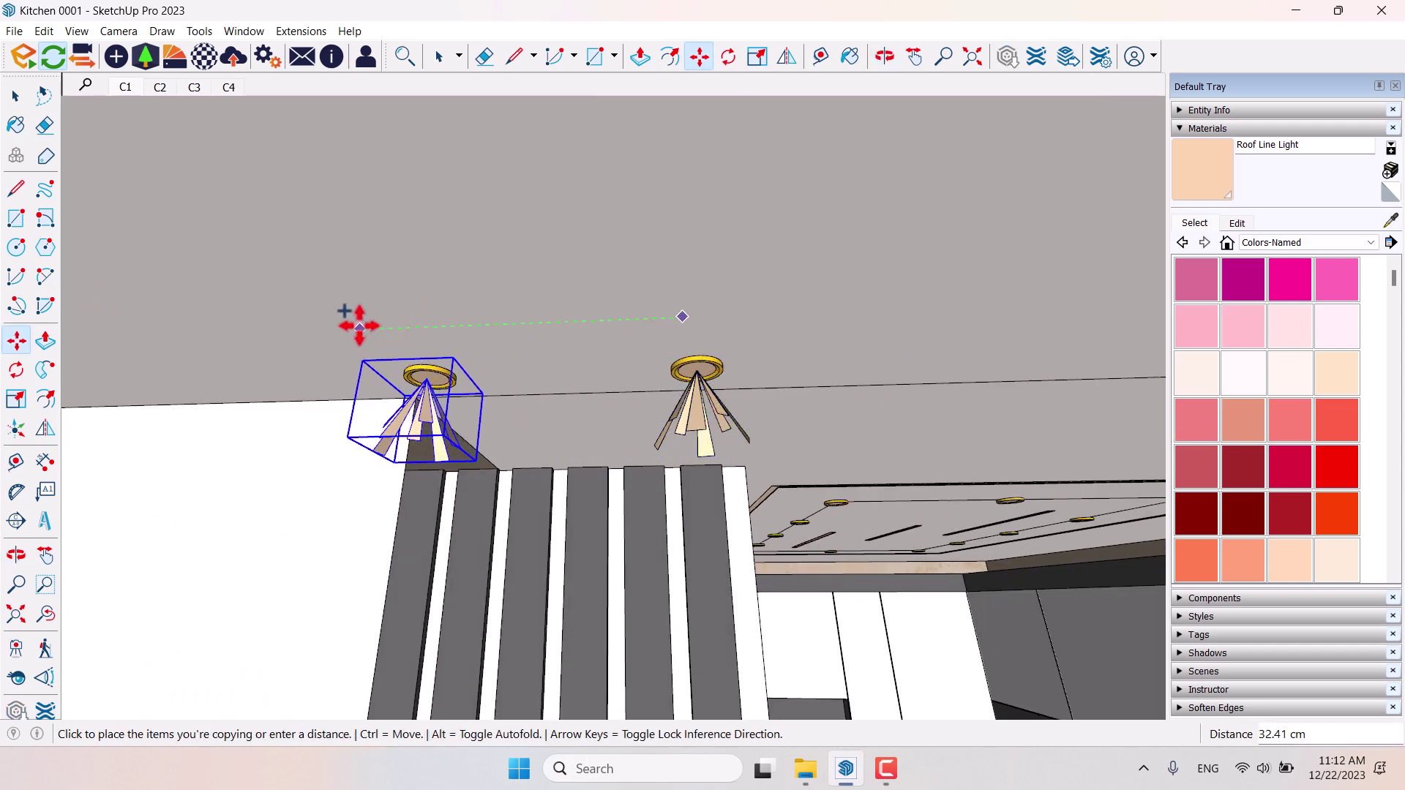
text(32)
key(Return)
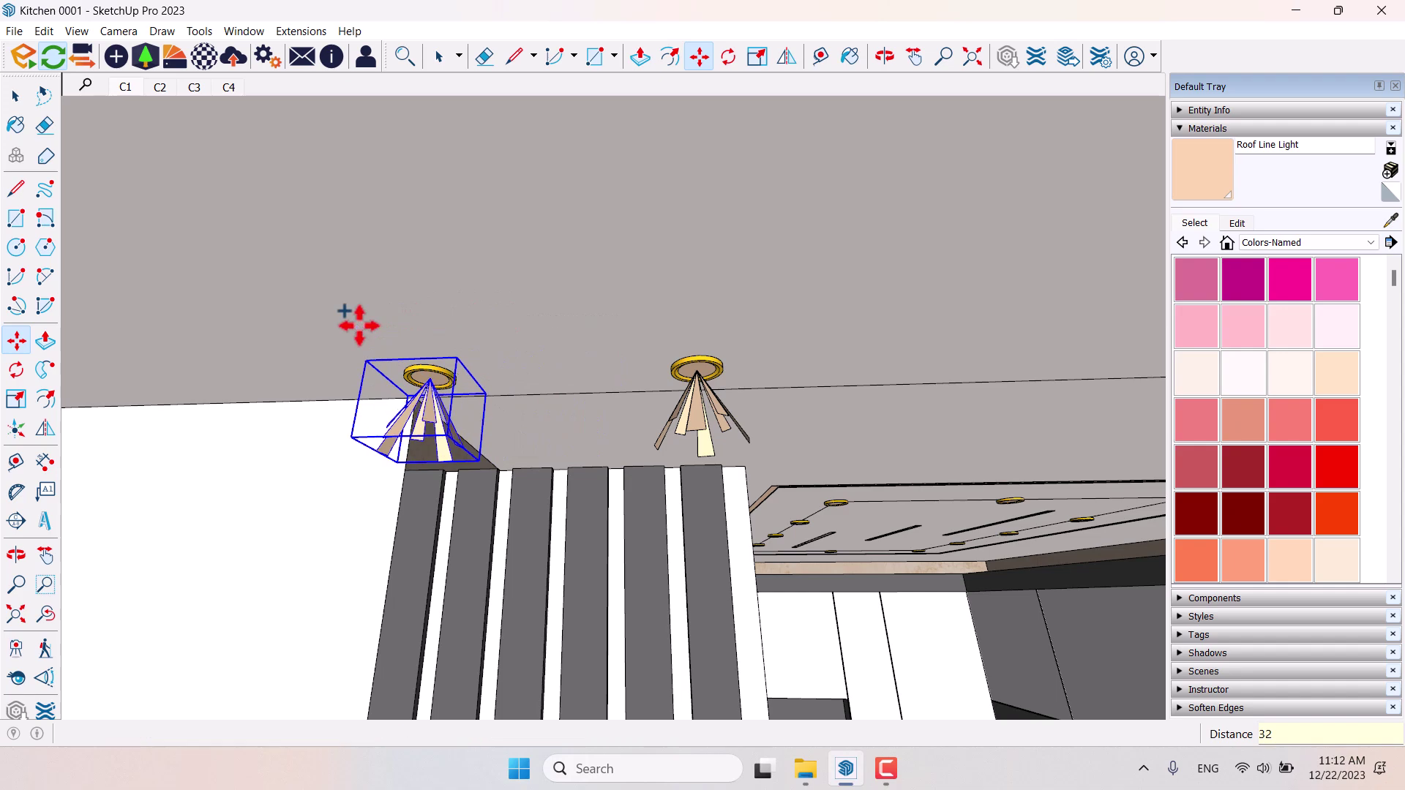
Select both IES lights at the slatted wall and copy them 50 cm across the ceiling as a 4x array over the remaining lamp pairs.
middle_drag(359, 325, 274, 435)
key(space)
key(m)
key(ctrl)
click(319, 208)
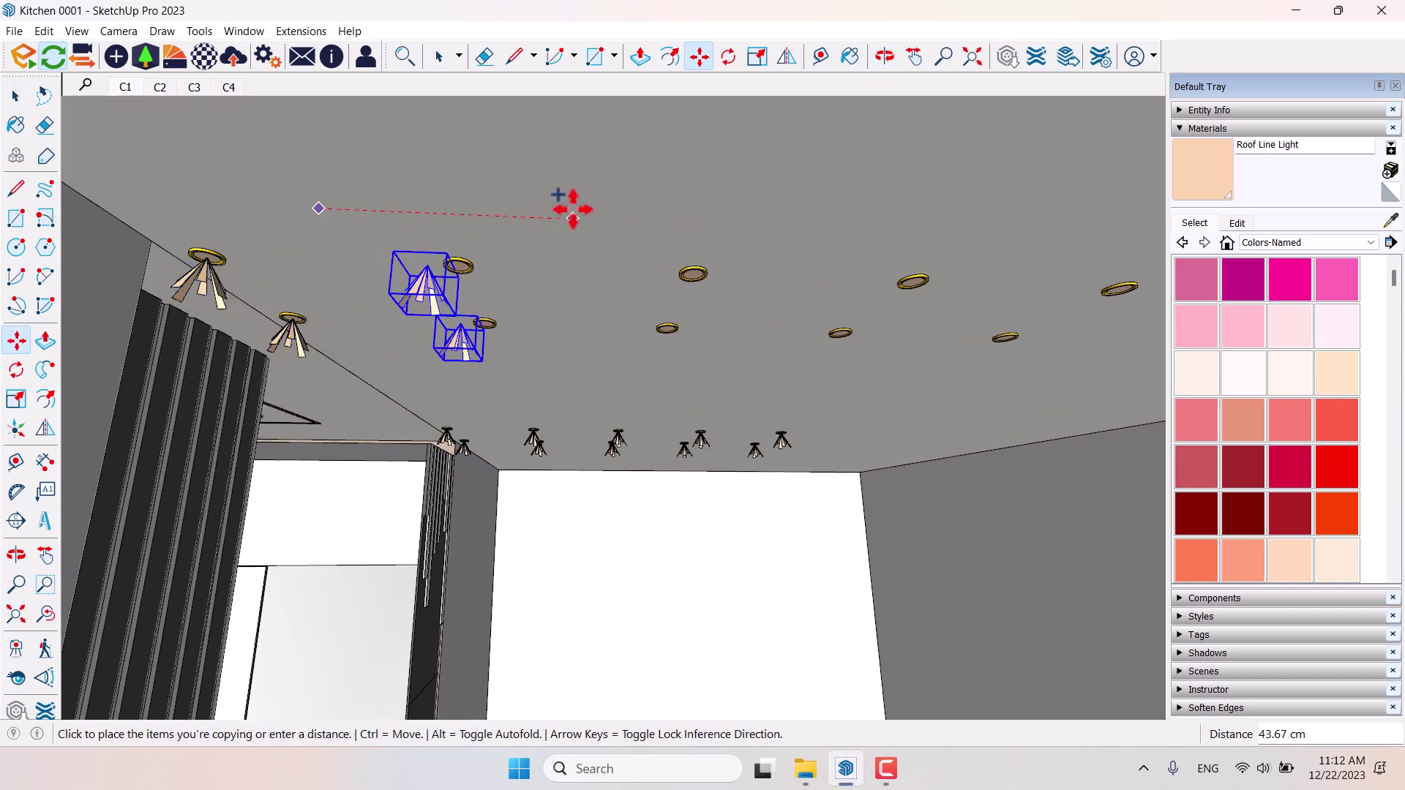
text(50)
key(Return)
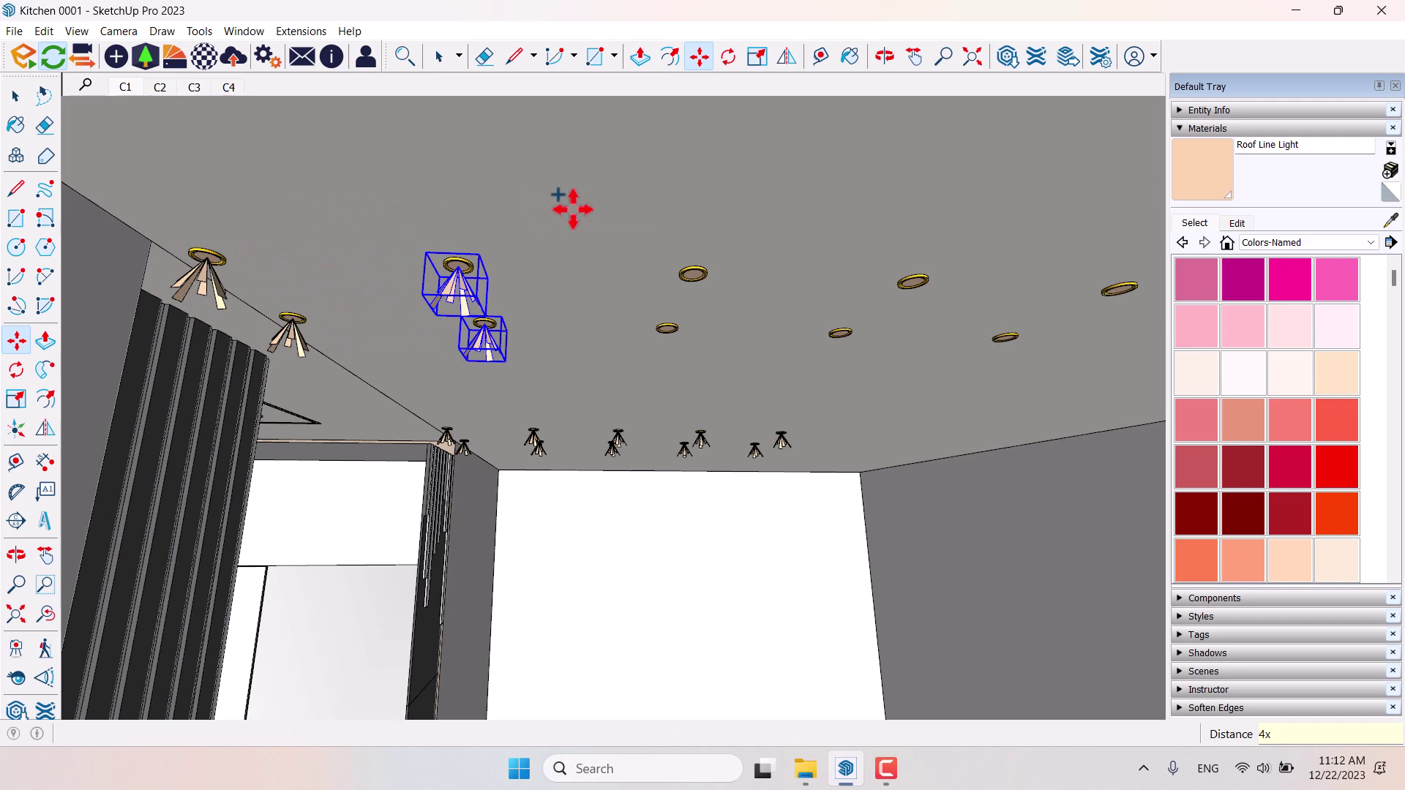
key(Return)
key(space)
scroll(706, 498, down, 3)
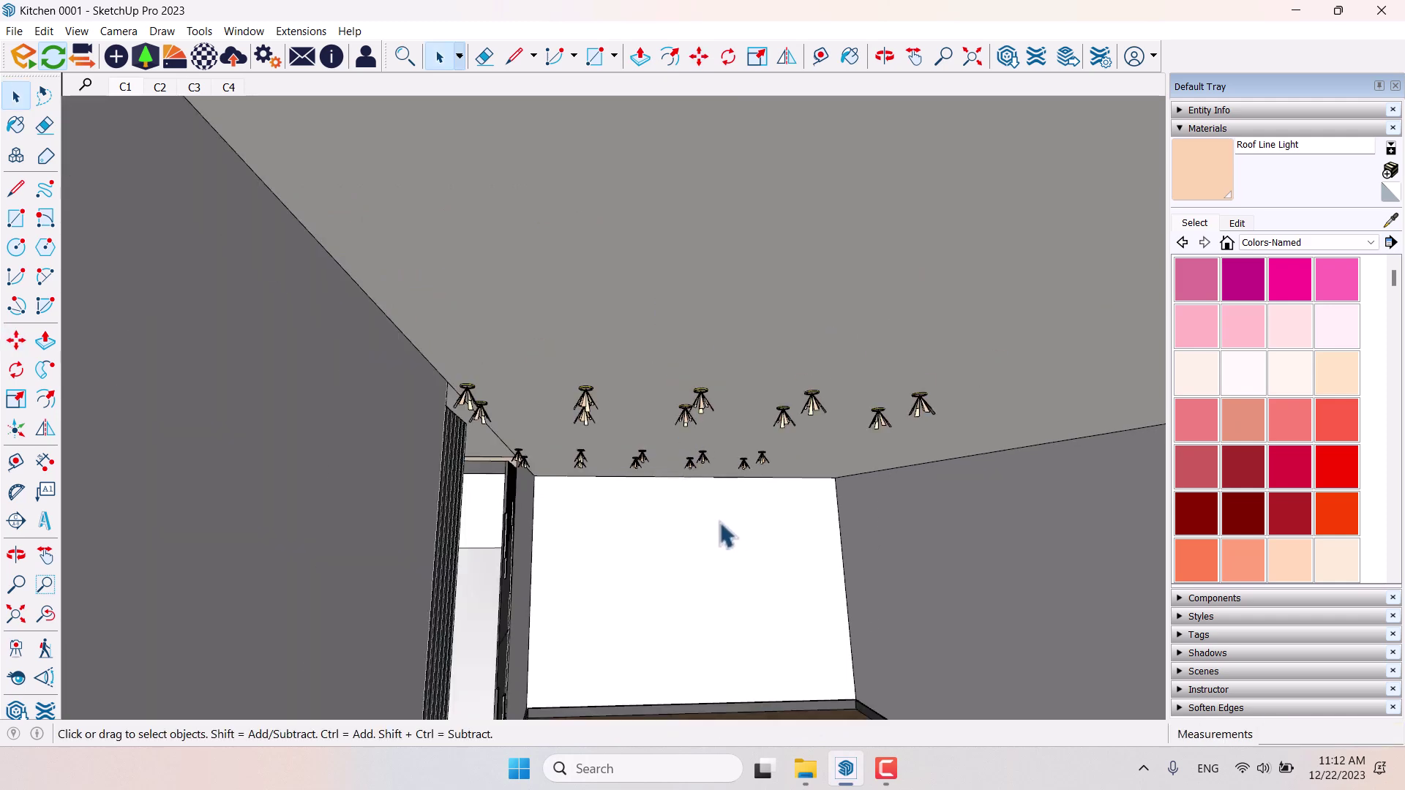
mouse_move(699, 484)
middle_down()
mouse_move(714, 502)
mouse_move(678, 454)
mouse_move(687, 504)
middle_up()
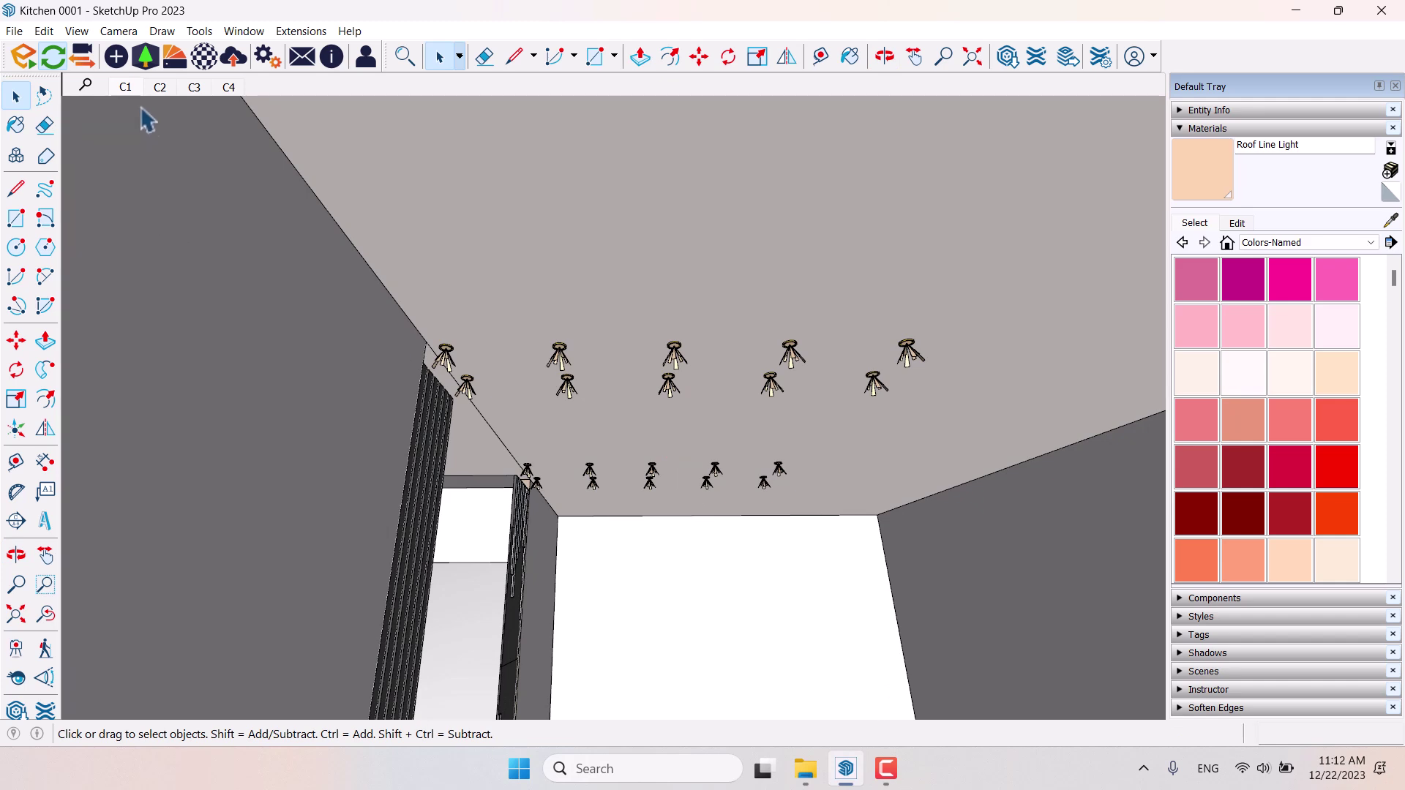
Copy one IES light from the slatted wall by its apex to the center of the nearest corner lamp inside the framed kitchen ceiling.
scroll(458, 399, up, 6)
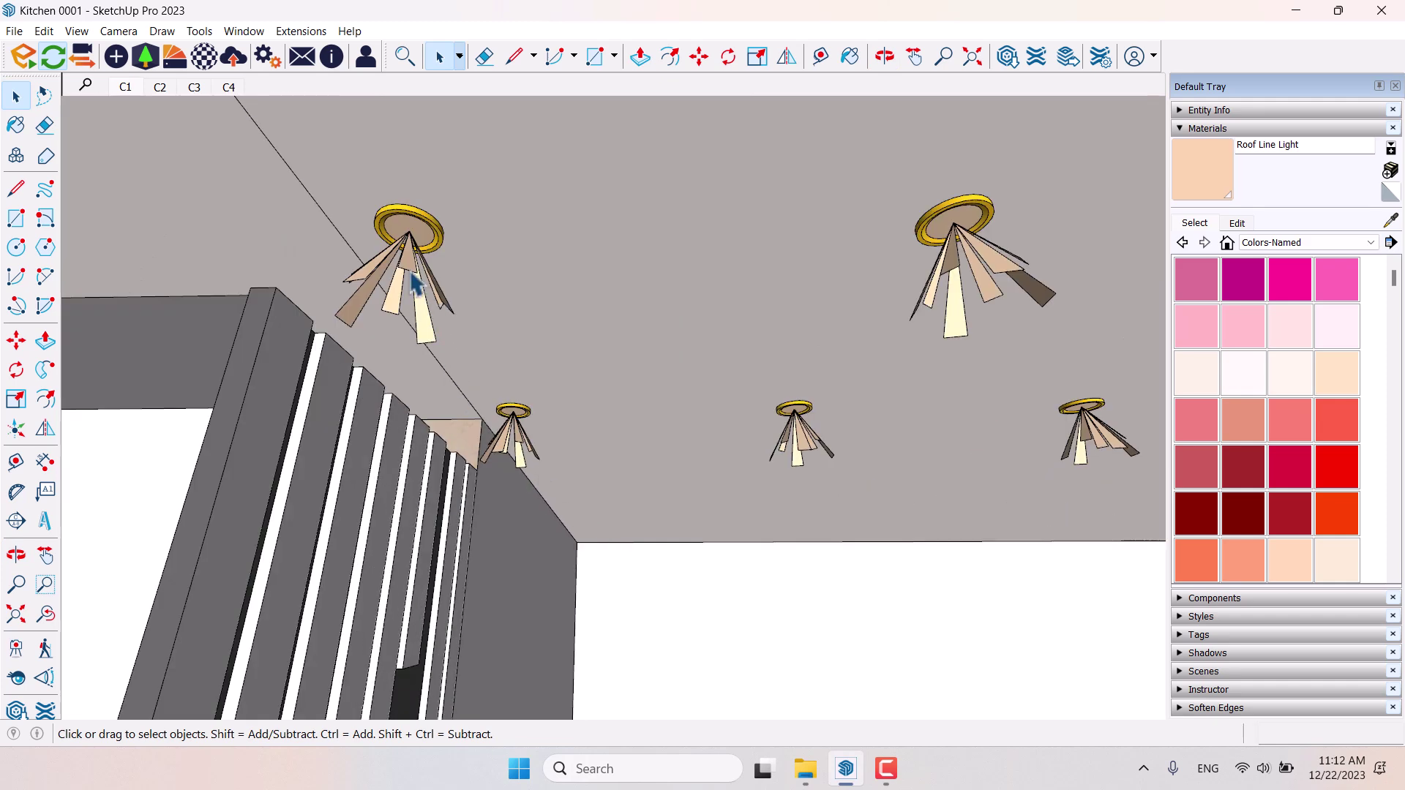
click(413, 281)
scroll(413, 282, down, 3)
key(m)
scroll(305, 292, up, 3)
key(ctrl)
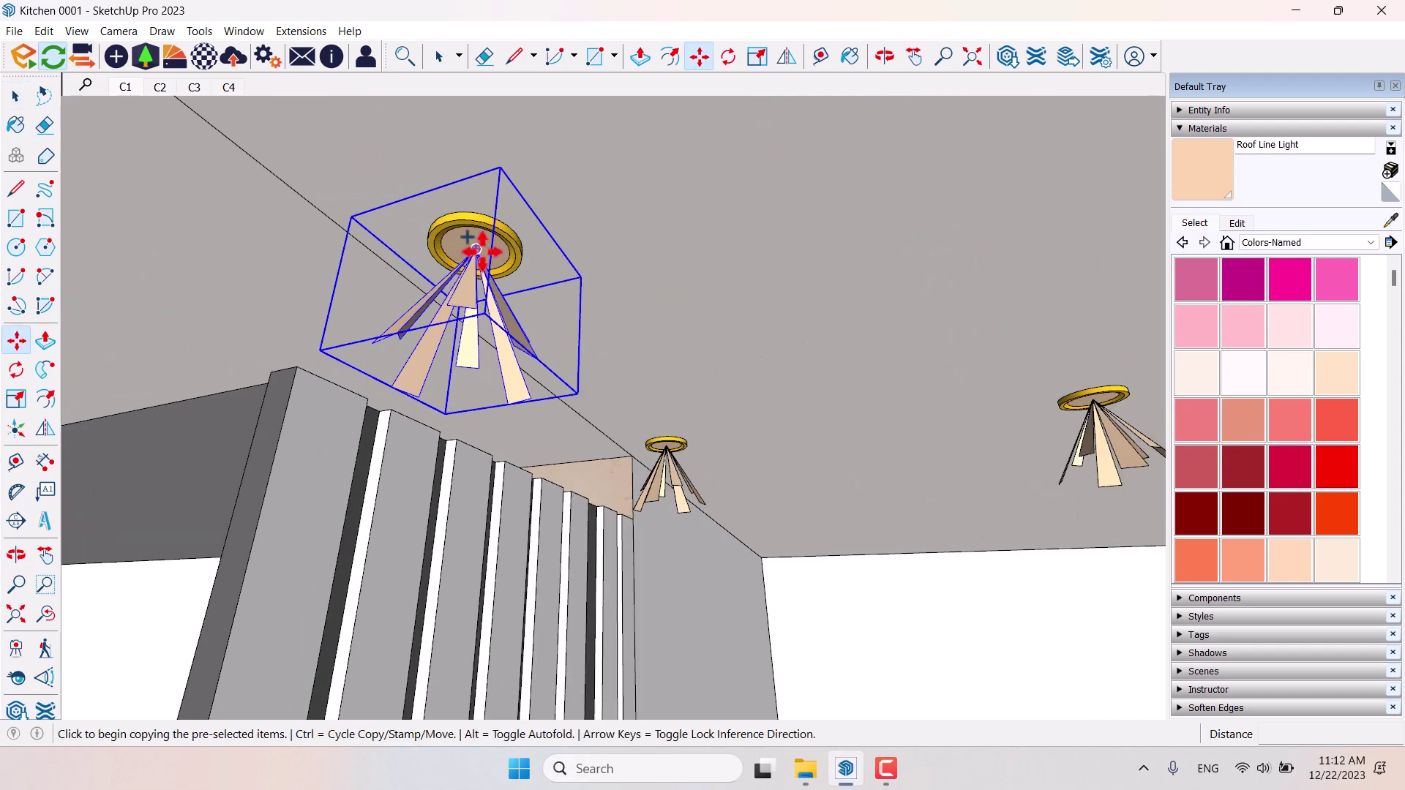
middle_drag(470, 251, 714, 298)
scroll(739, 314, up, 5)
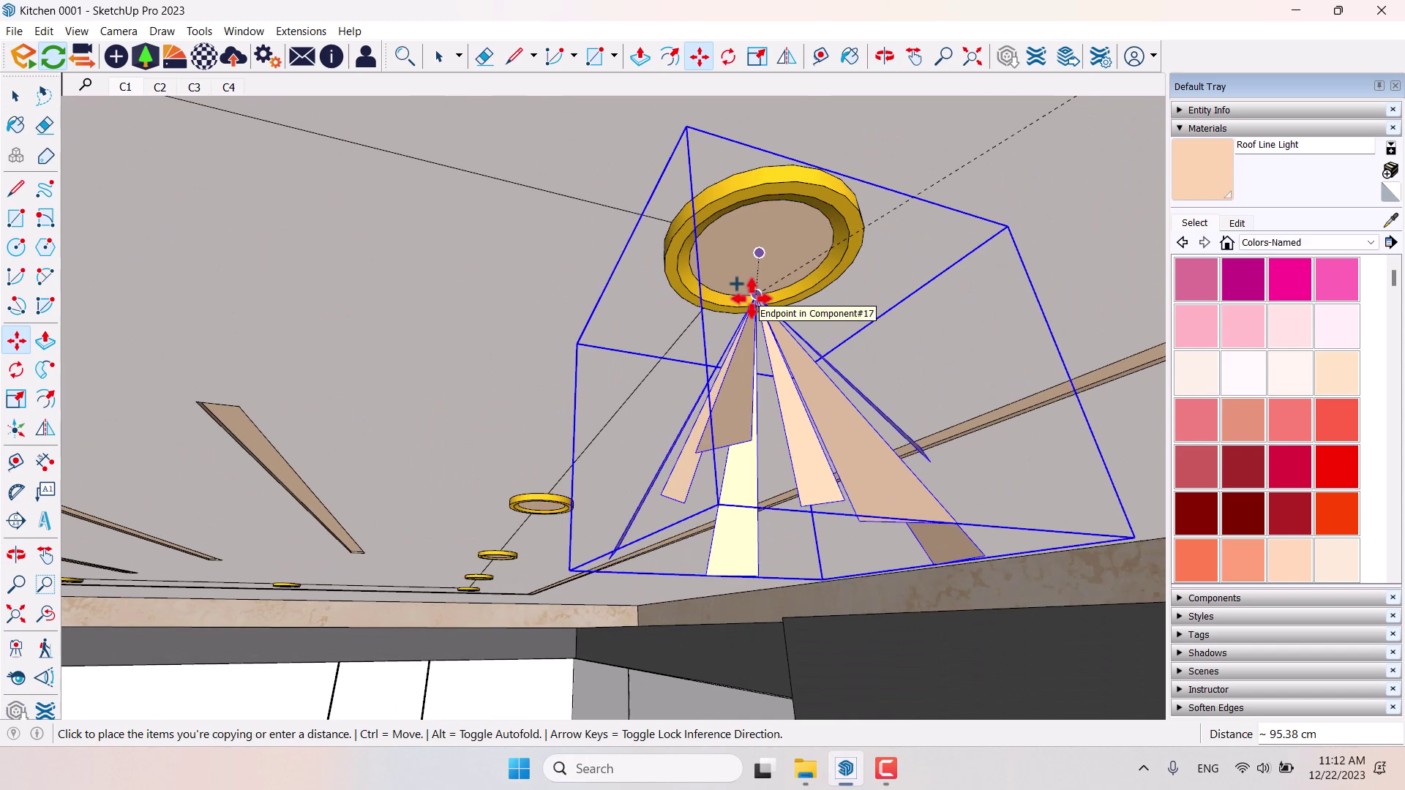
click(760, 248)
scroll(731, 392, down, 6)
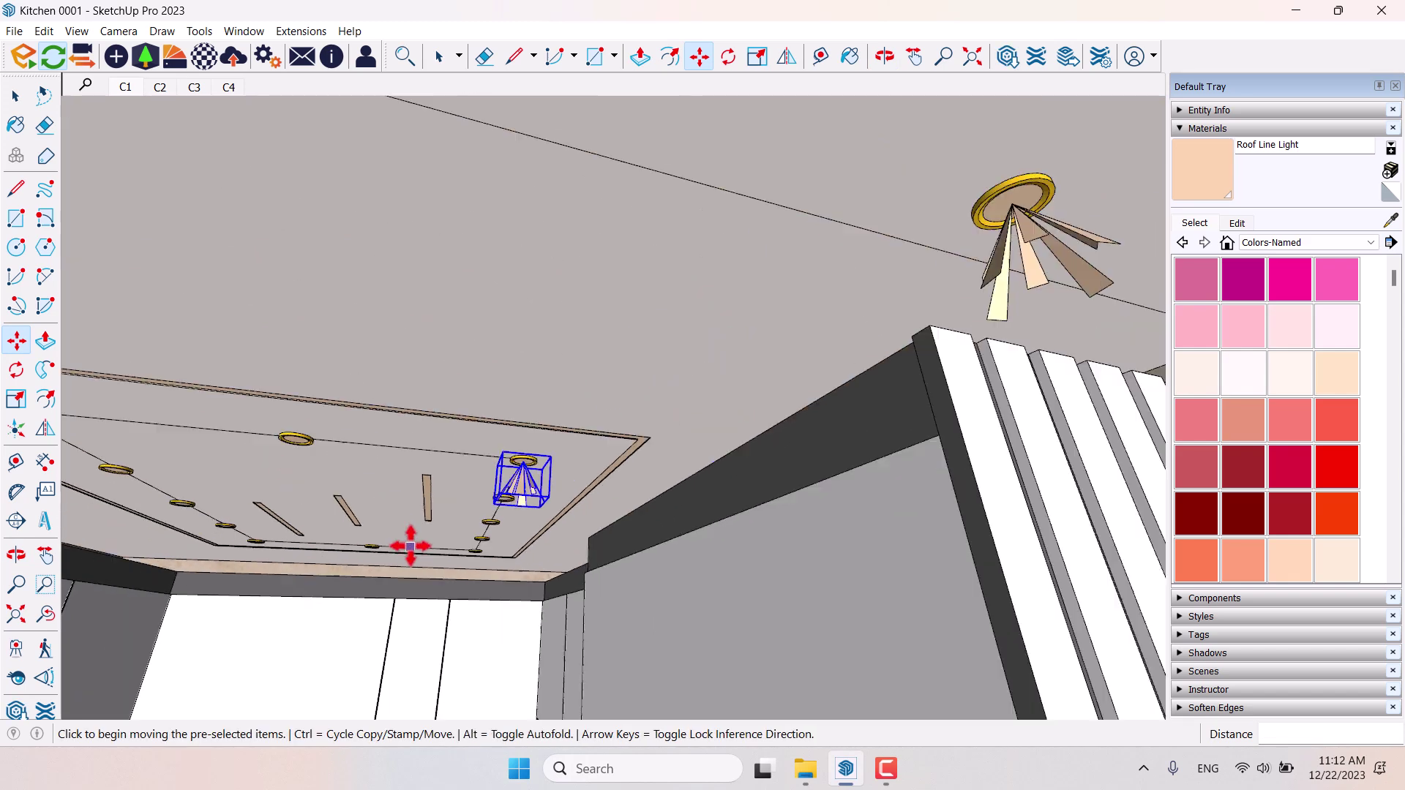
scroll(411, 546, down, 2)
scroll(492, 546, up, 2)
key(space)
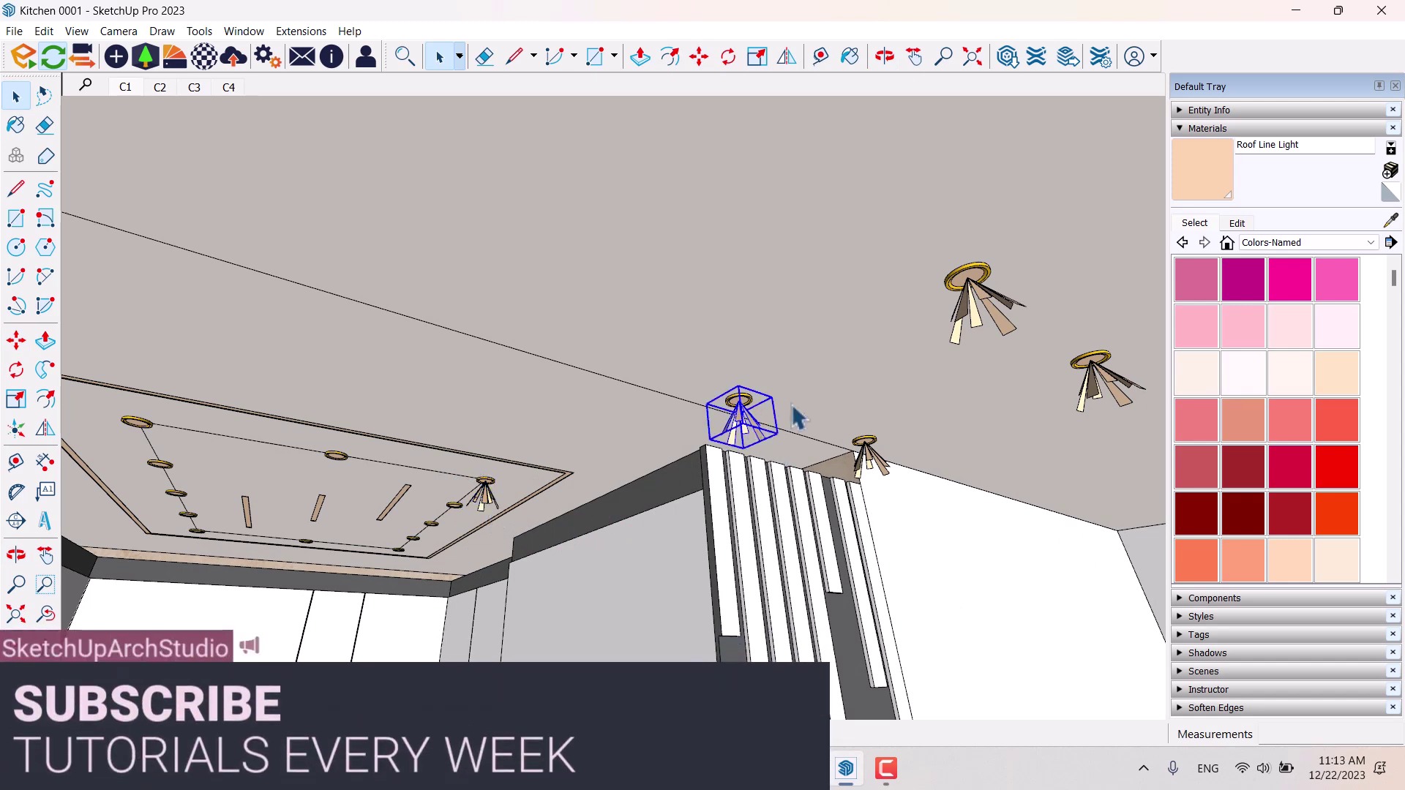
Make the IES light copied to the framed kitchen ceiling a unique component.
scroll(469, 534, up, 3)
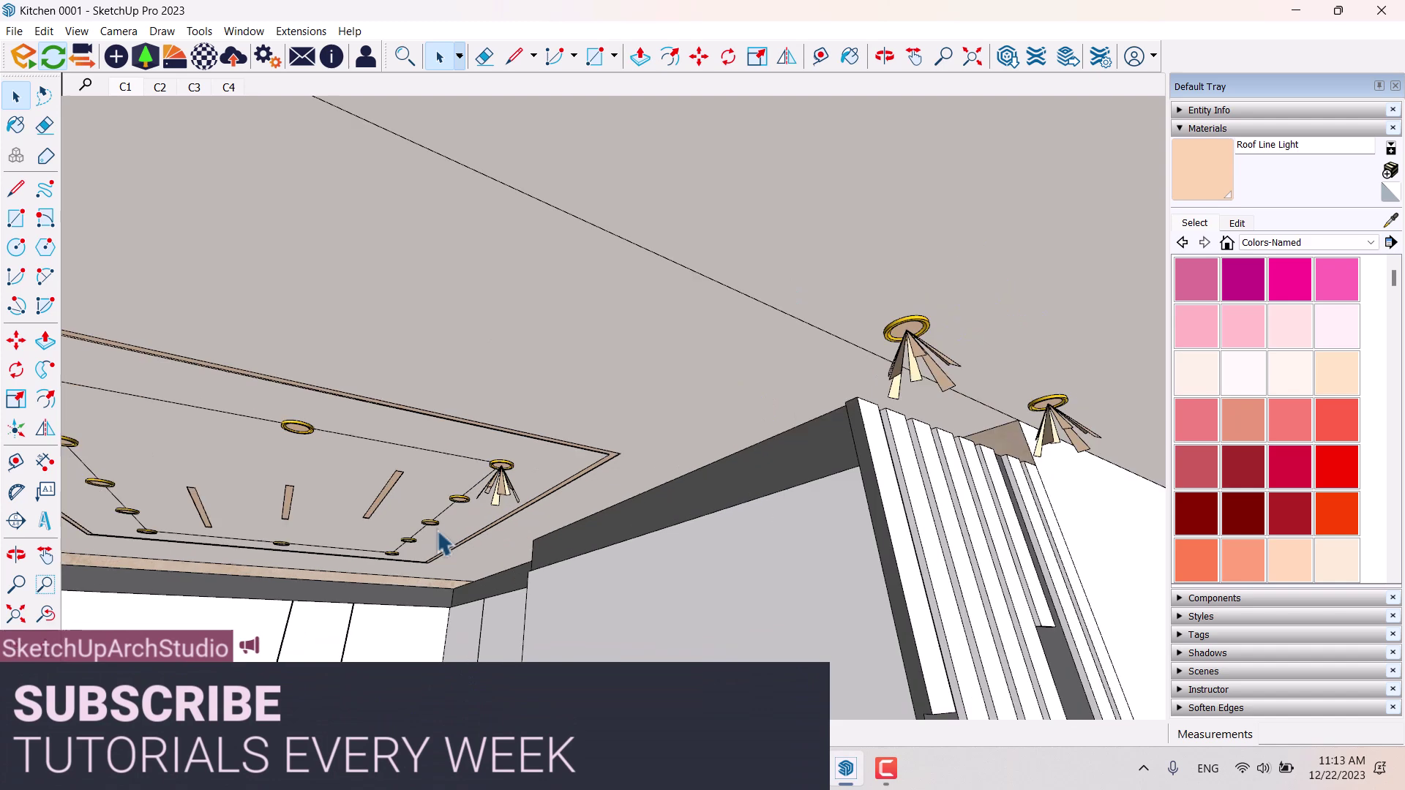
scroll(687, 408, up, 3)
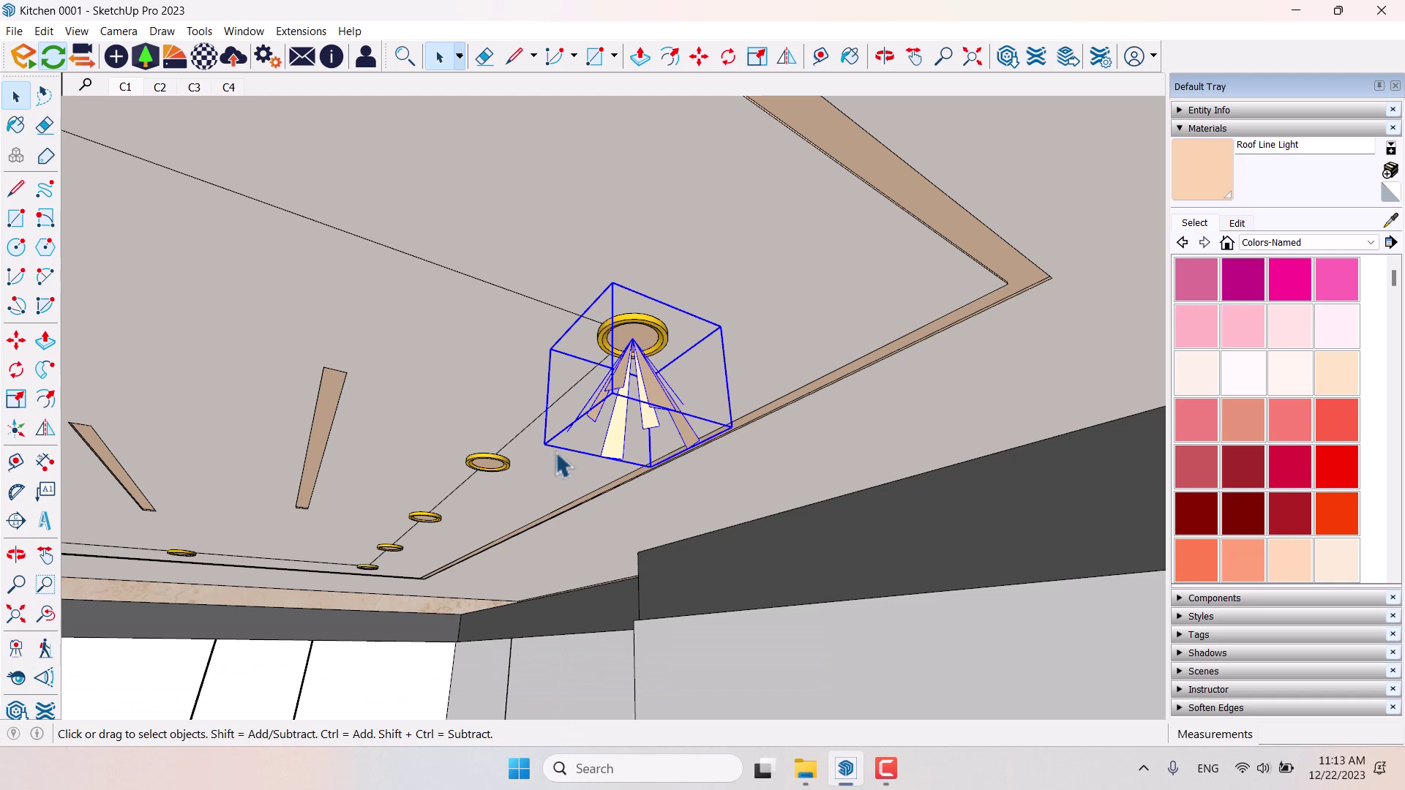
right_click(647, 395)
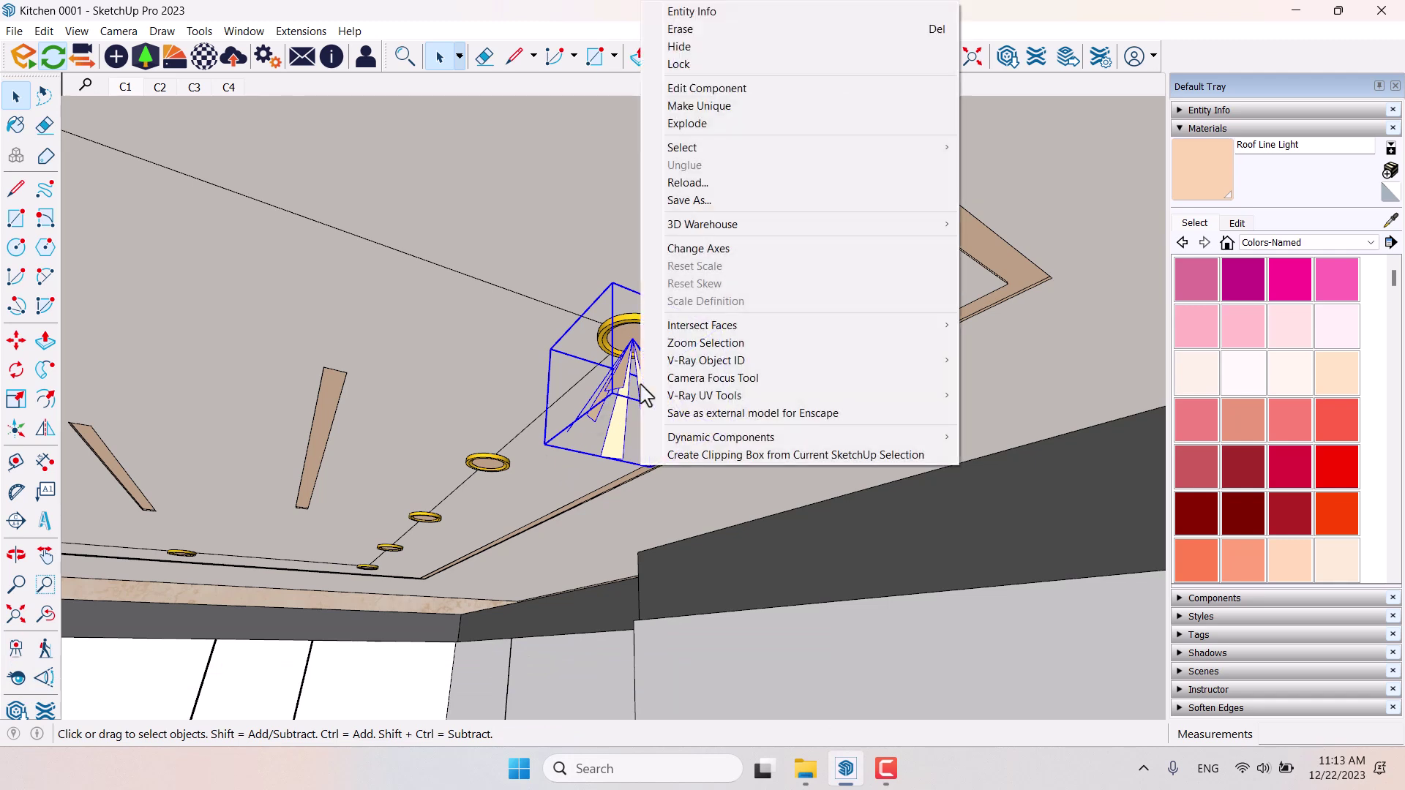
click(732, 106)
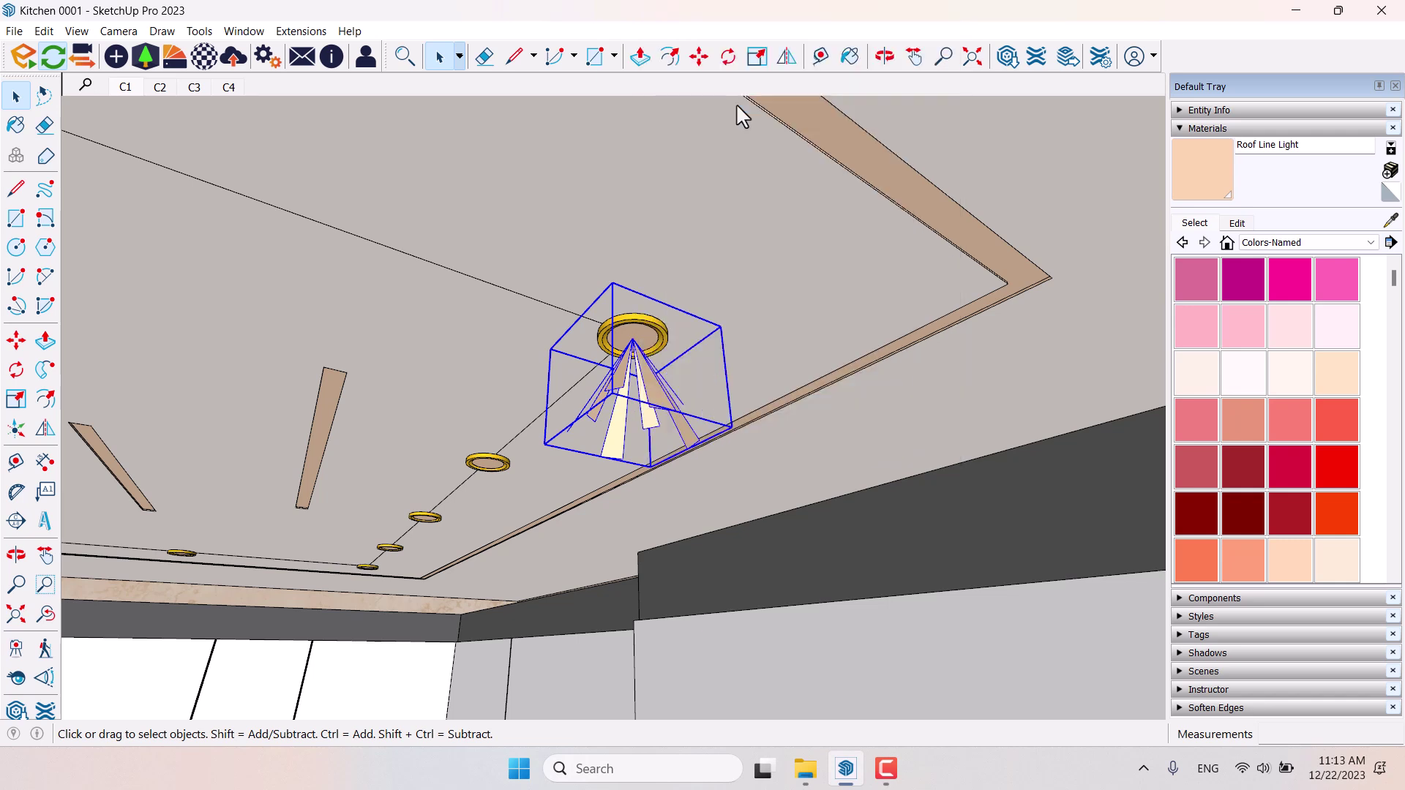
key(m)
key(space)
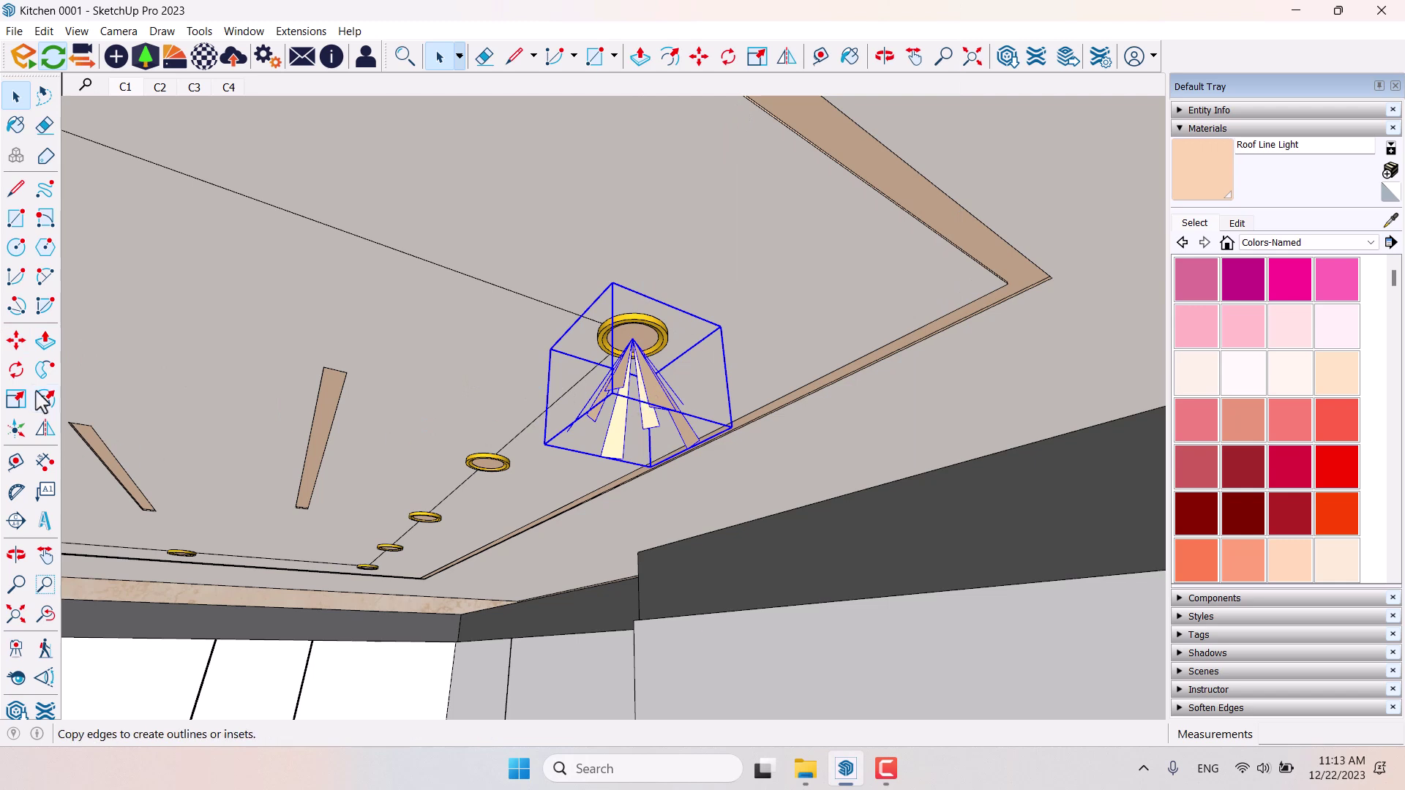
Copy the unique IES light by its apex to the center of the next round lamp and array the copy along that row.
click(17, 344)
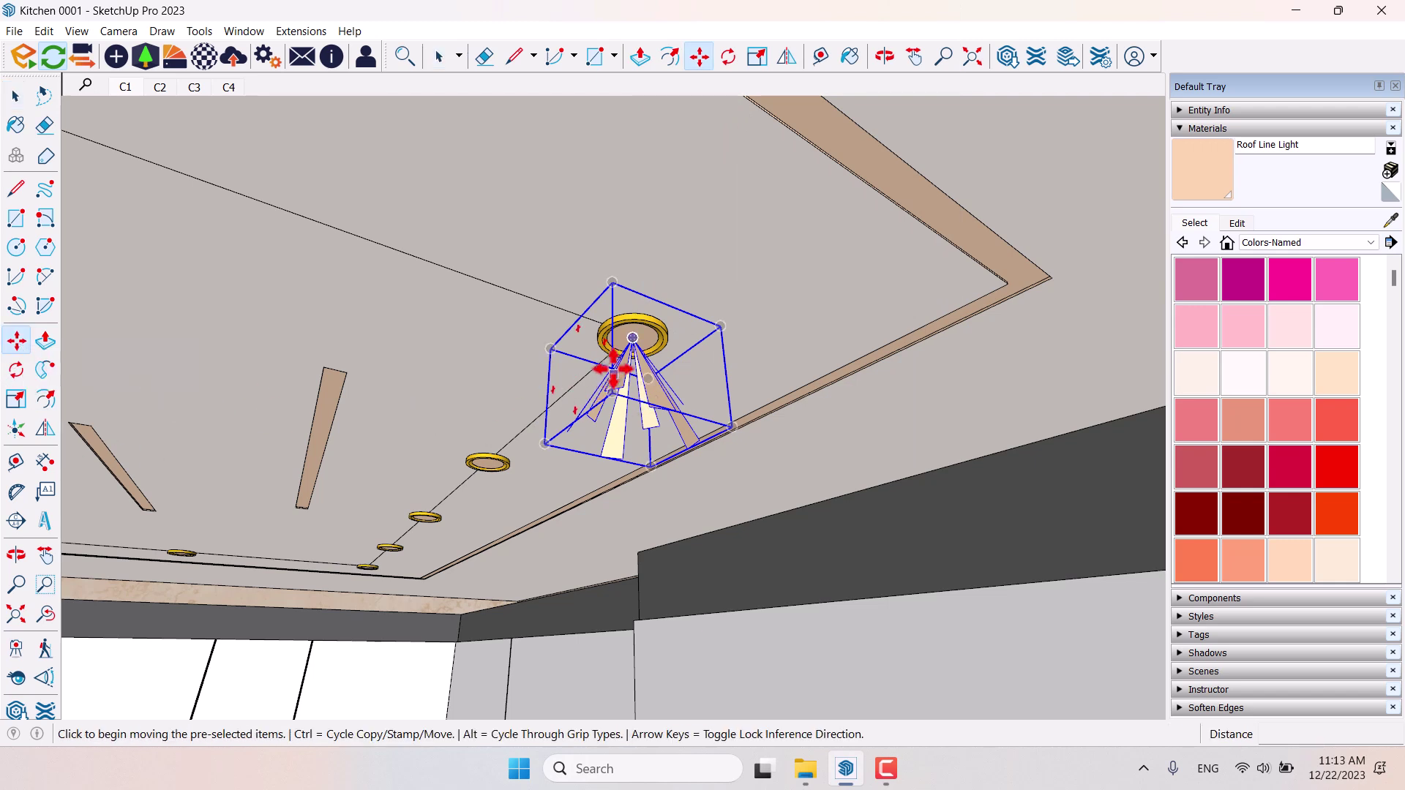
key(ctrl)
click(632, 337)
scroll(570, 407, up, 6)
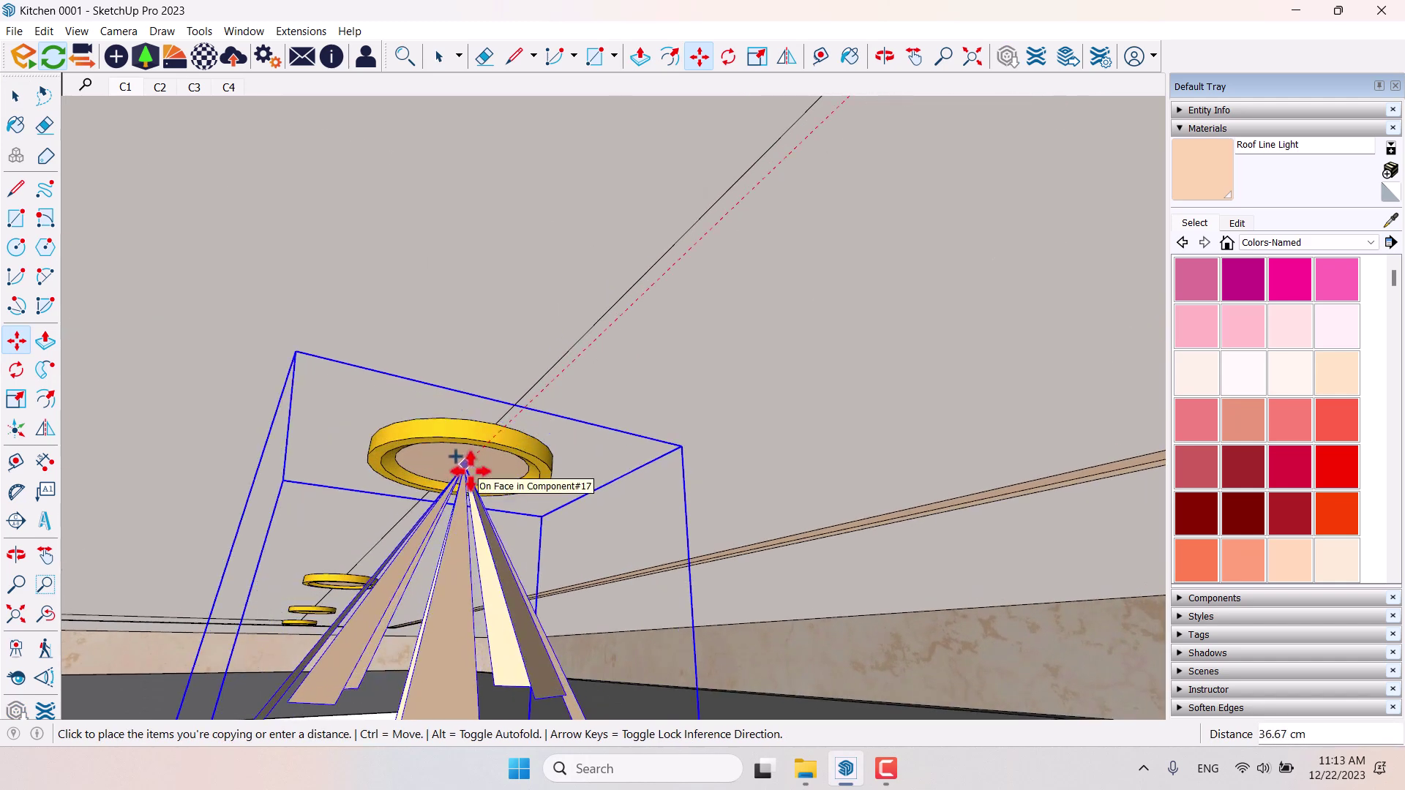
click(472, 476)
scroll(470, 470, down, 5)
scroll(470, 470, down, 3)
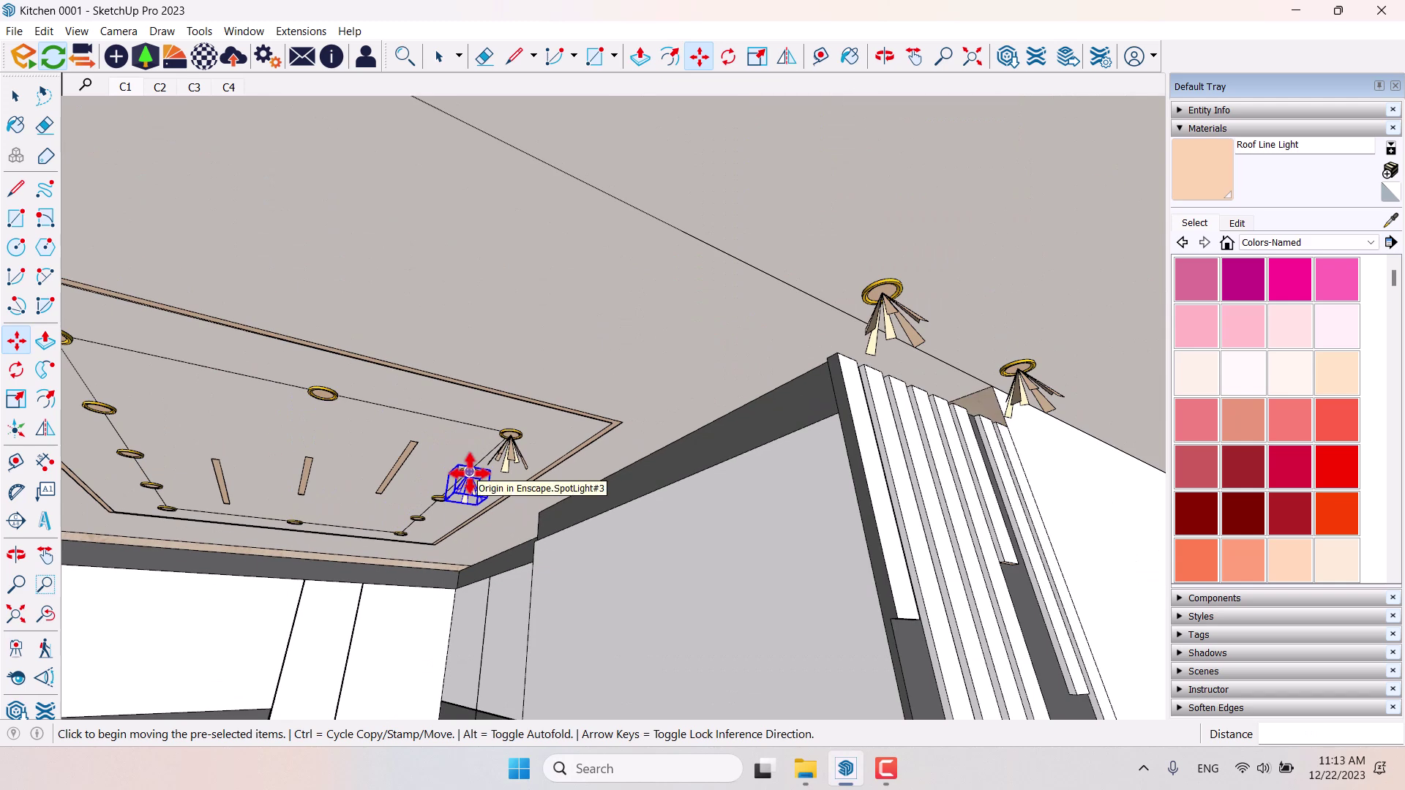
key(Return)
key(space)
scroll(409, 562, up, 5)
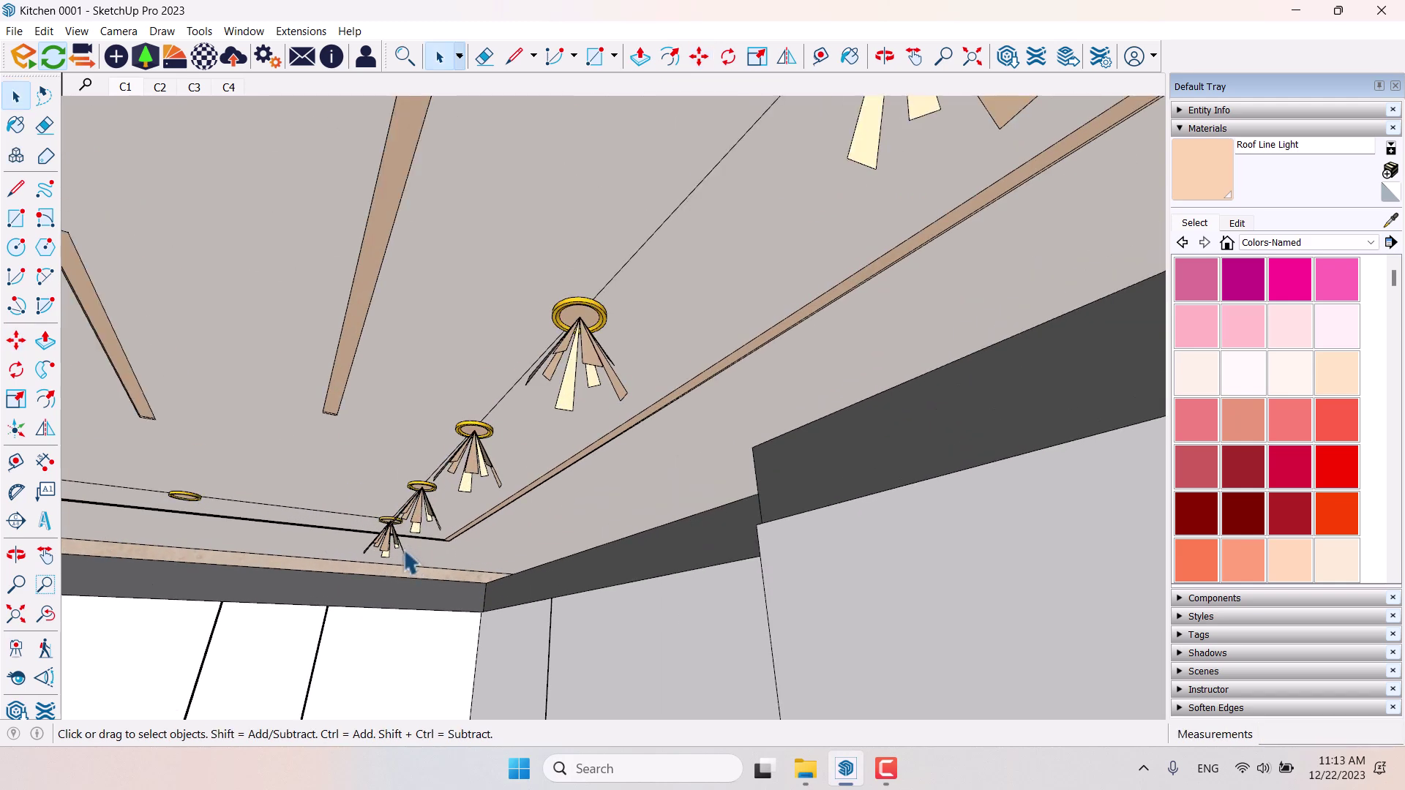
Select the row of IES lights and copy it about 90 cm onto the opposite row of lamps in the framed ceiling.
scroll(567, 578, down, 4)
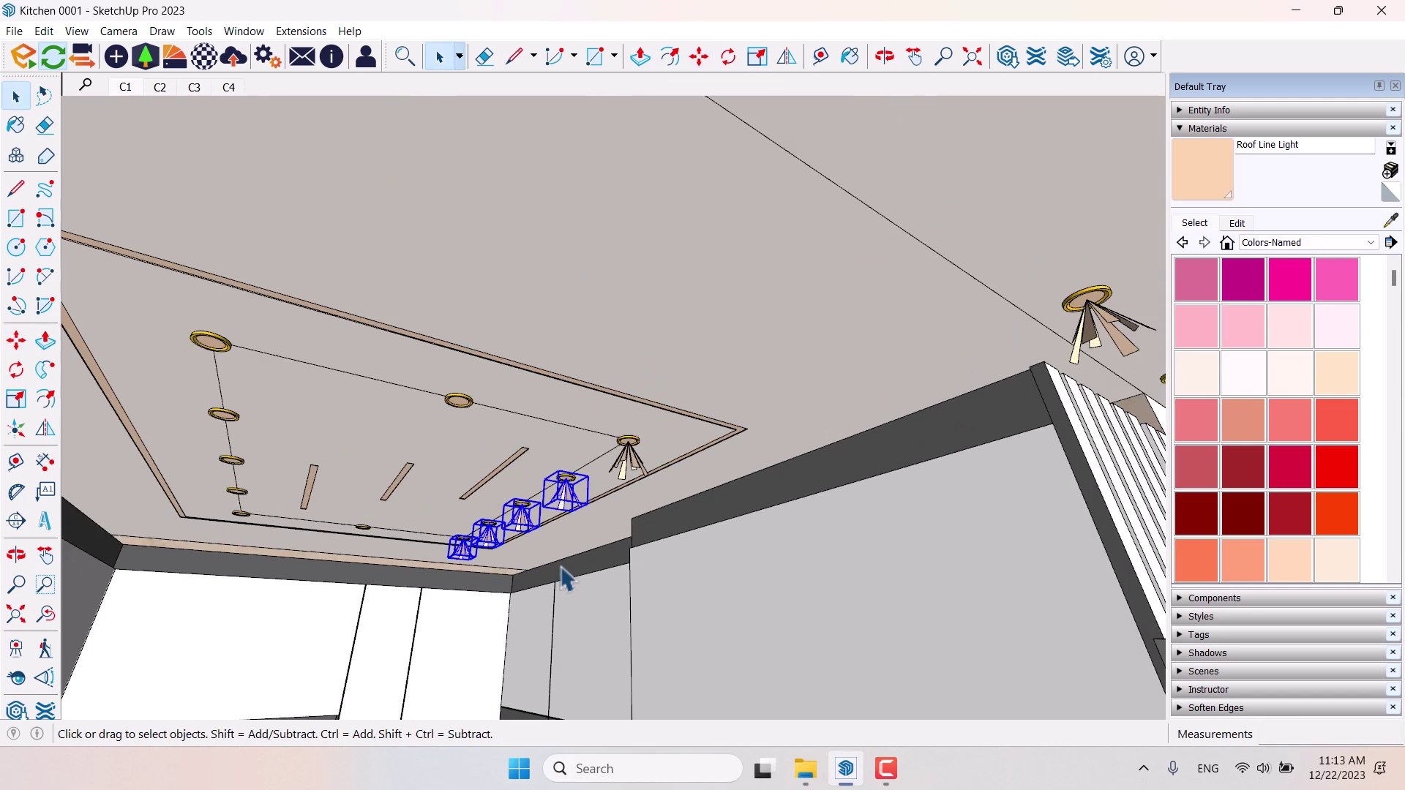
key(m)
middle_drag(654, 537, 559, 448)
key(ctrl)
click(634, 408)
middle_drag(370, 477, 518, 371)
scroll(512, 373, up, 6)
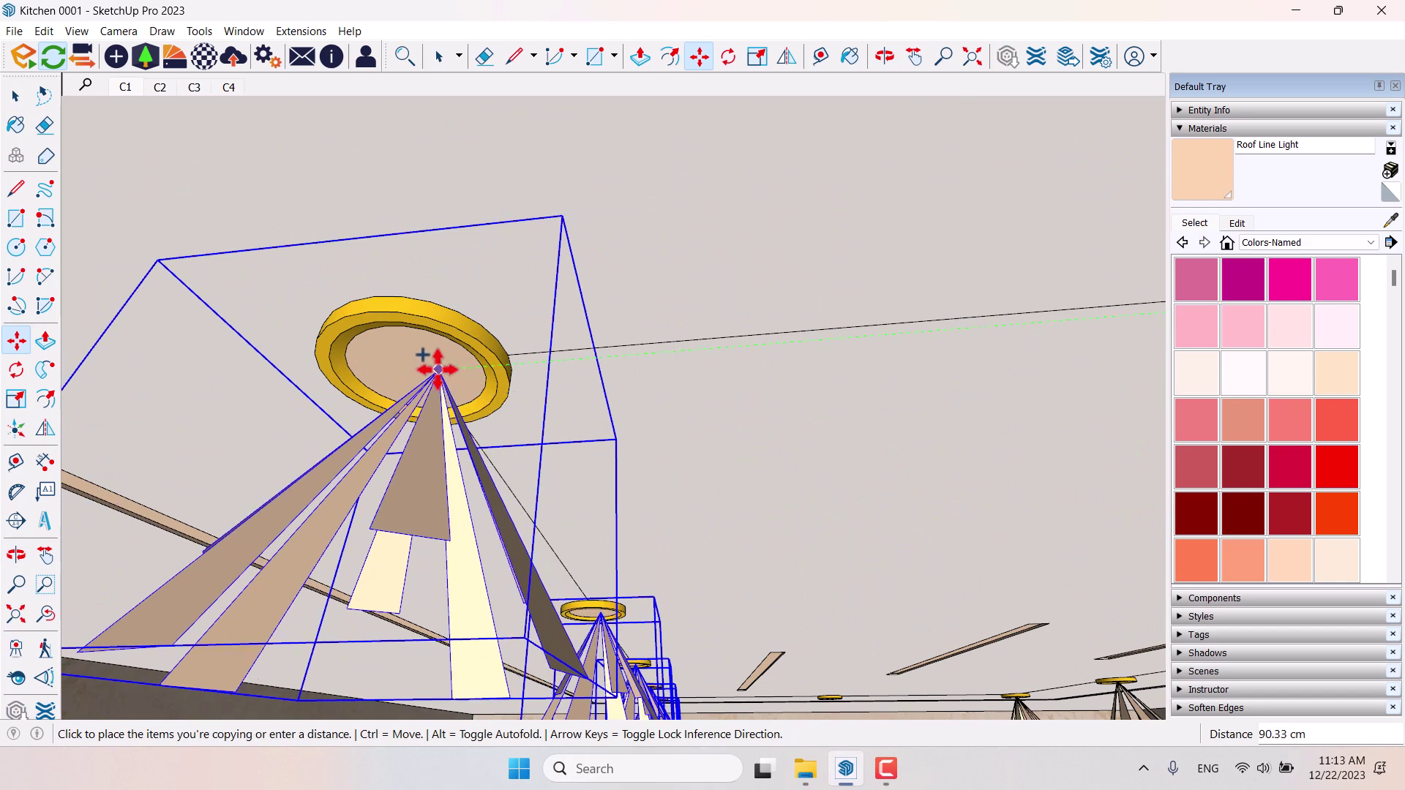
click(414, 379)
scroll(417, 381, down, 4)
scroll(418, 380, down, 5)
key(space)
Select the two end IES lights of one row and copy them about 45 cm to the middle lamps between the rows.
click(413, 406)
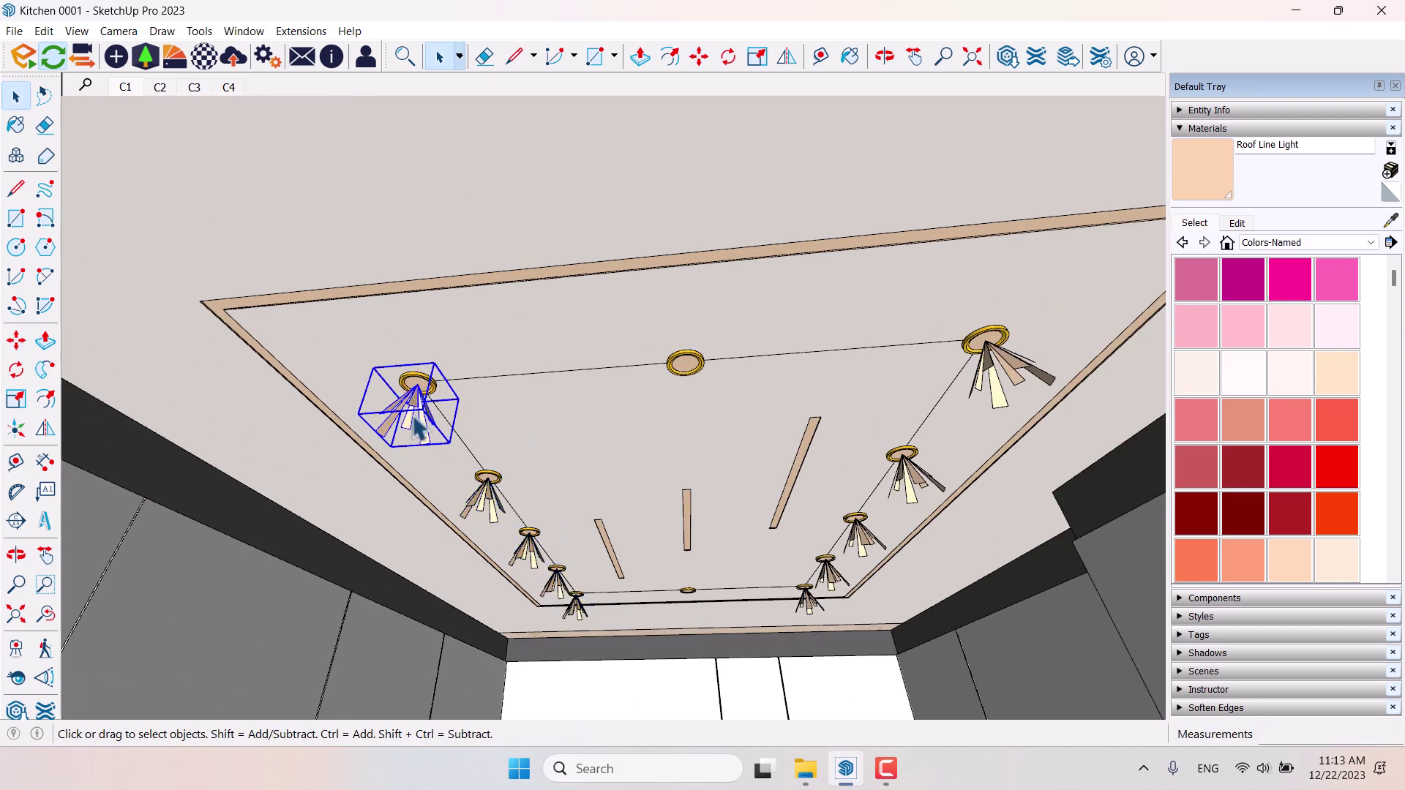
middle_drag(413, 406, 549, 567)
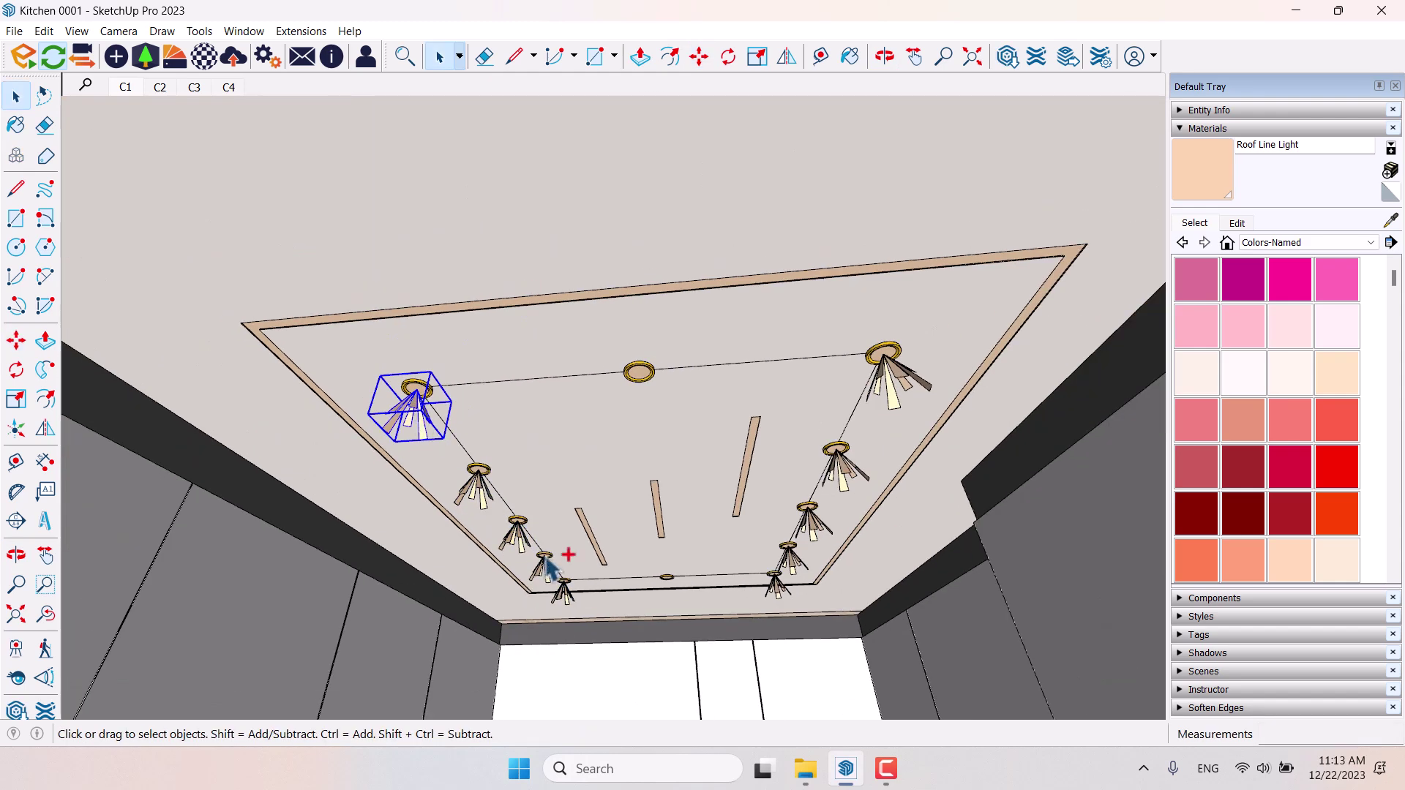
click(16, 340)
scroll(636, 372, up, 3)
scroll(216, 366, up, 2)
key(ctrl)
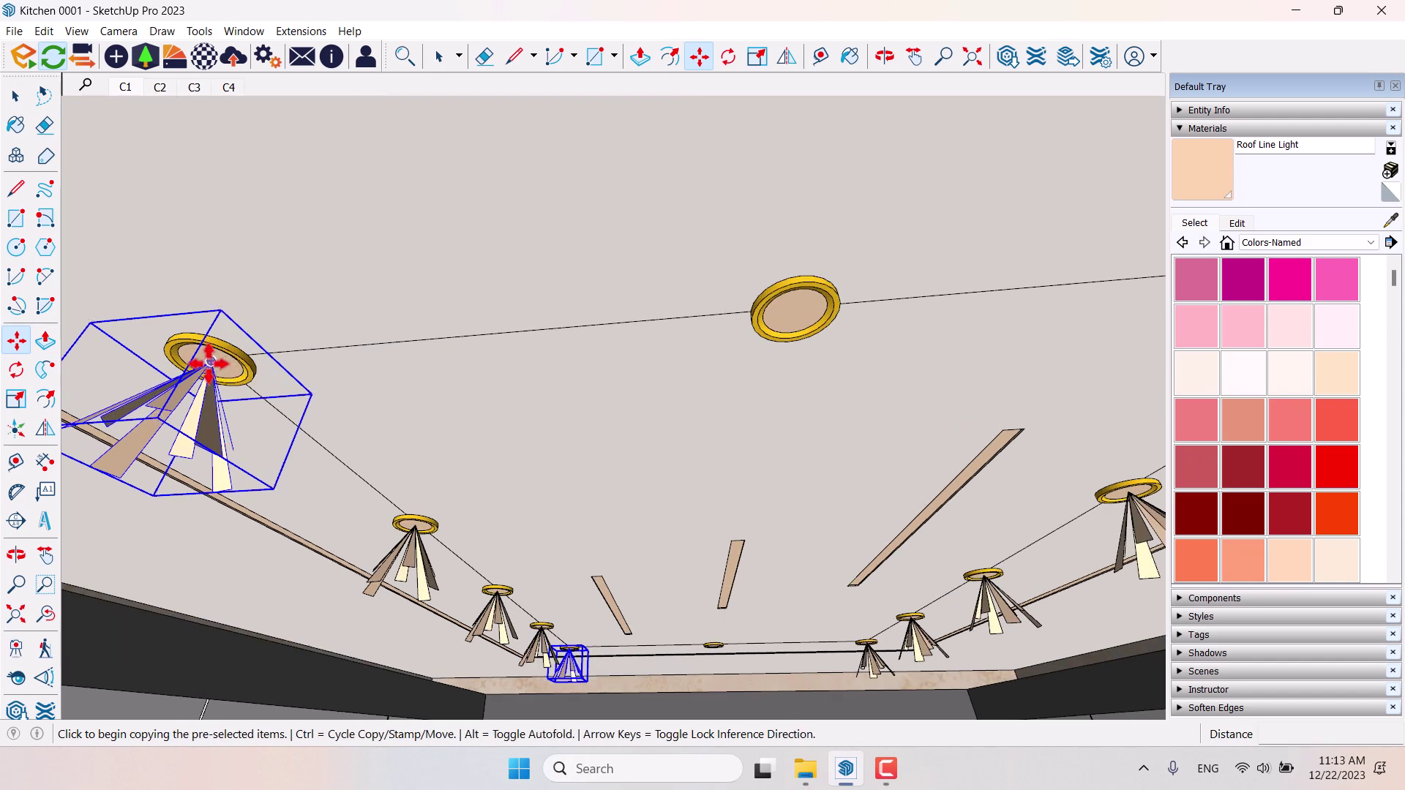
click(211, 362)
scroll(710, 304, up, 1)
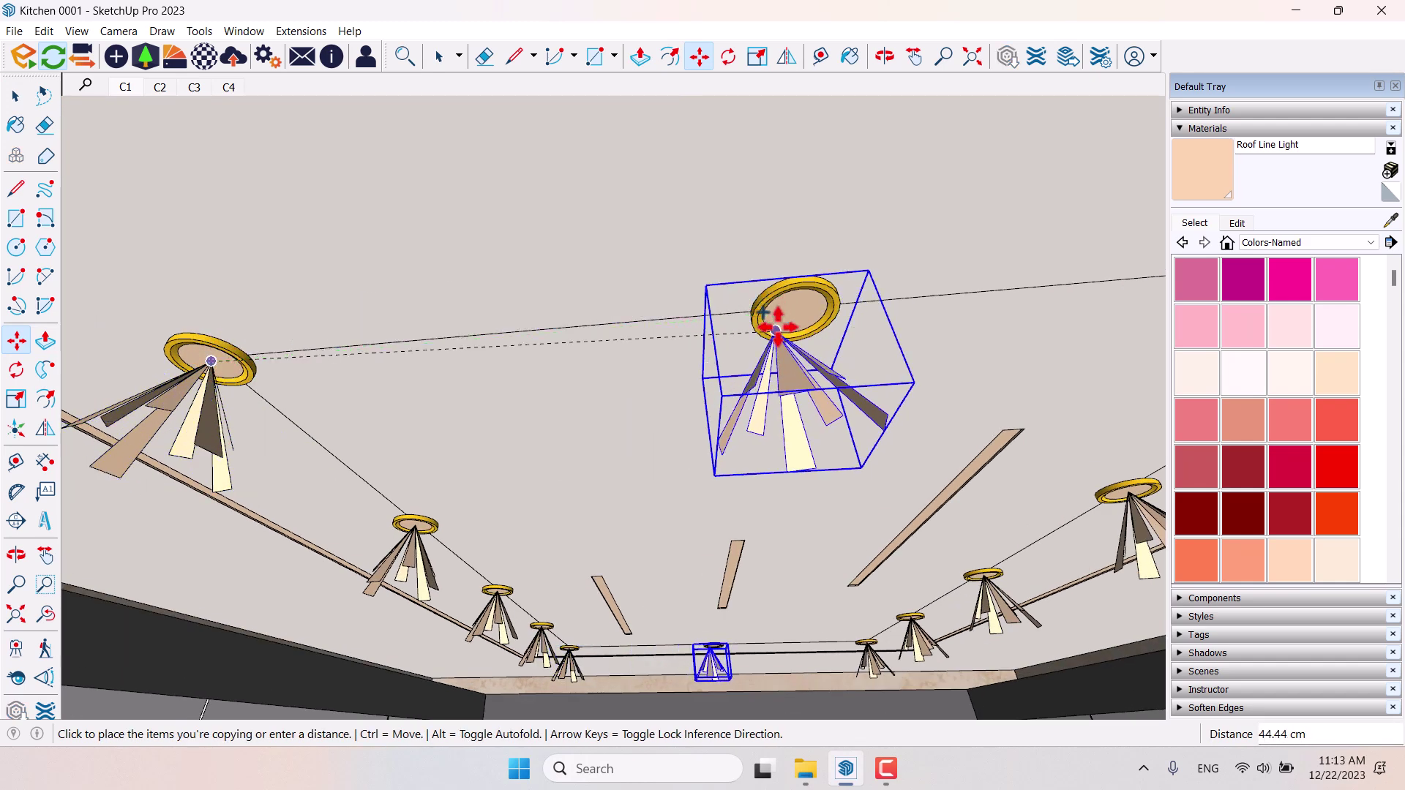
scroll(776, 331, up, 2)
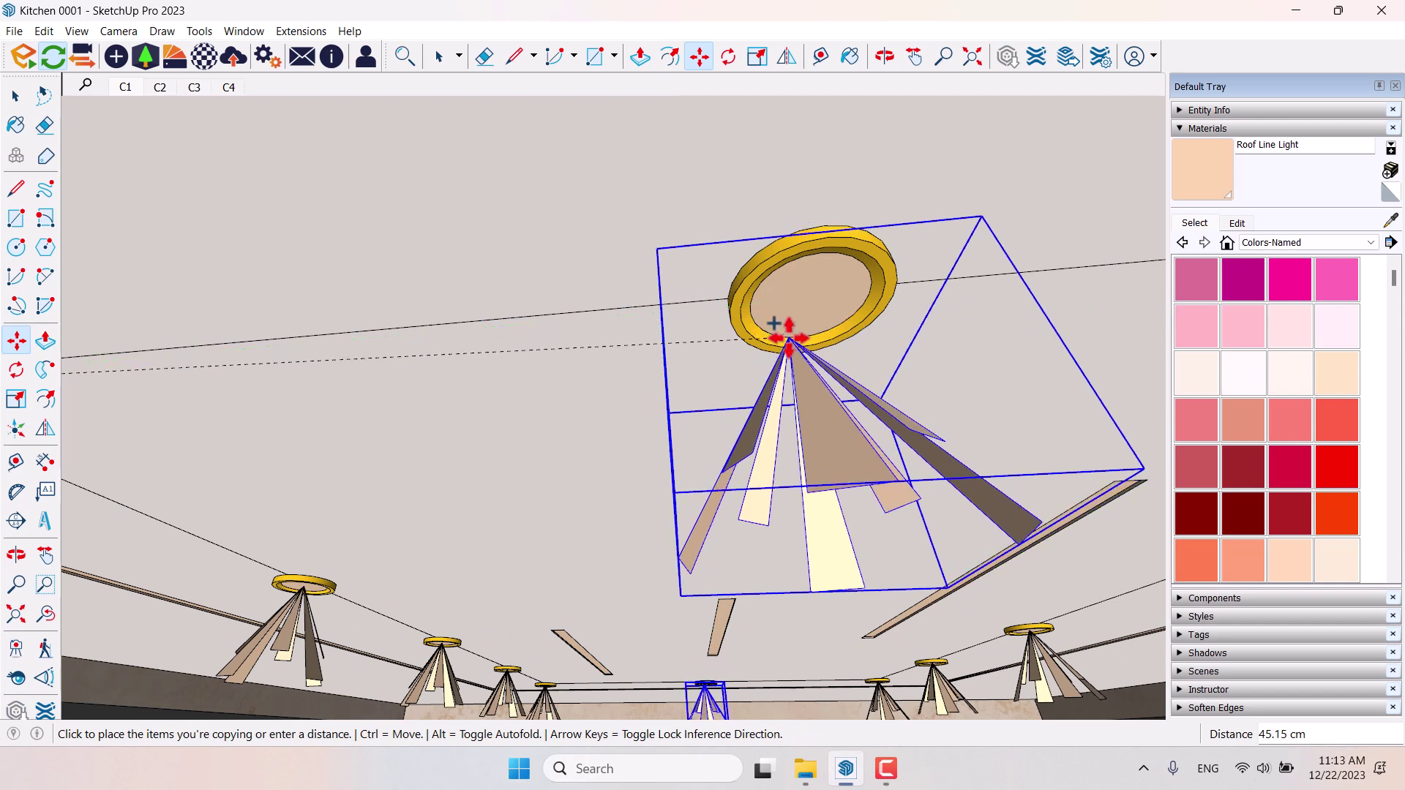
click(807, 291)
scroll(691, 391, down, 6)
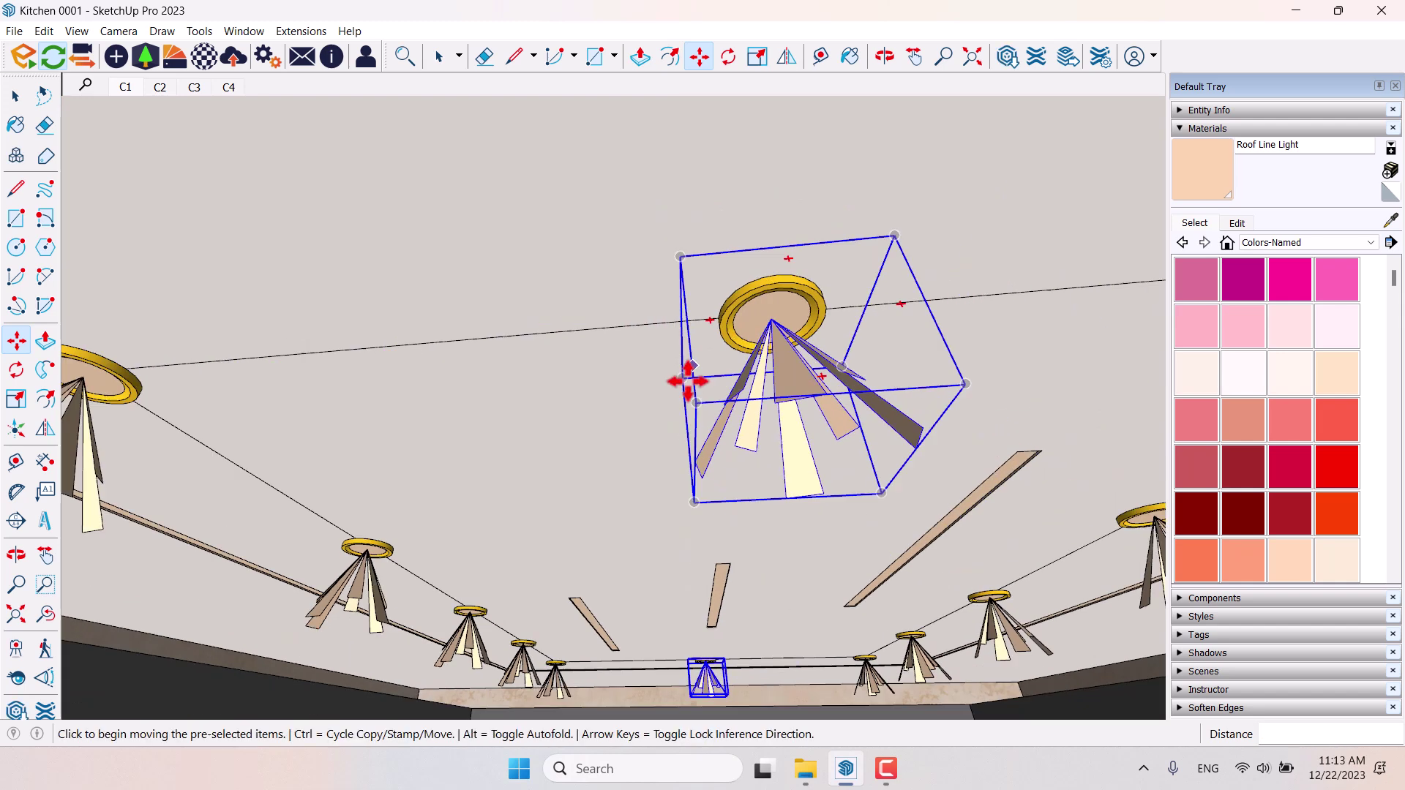
key(space)
Set the luminous intensity of the framed-ceiling IES lights to 260 cd in Enscape Objects and close the settings.
middle_drag(699, 408, 750, 417)
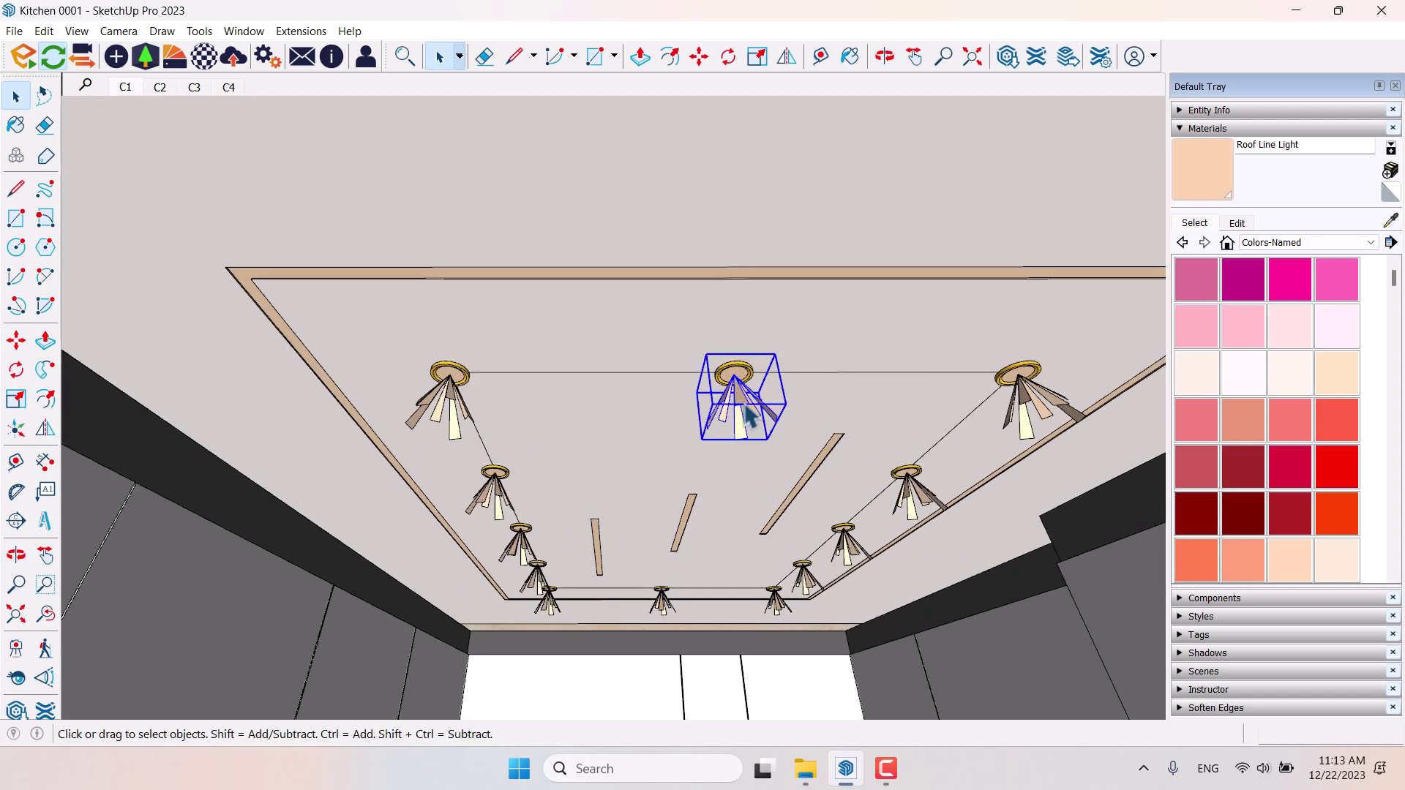
click(114, 60)
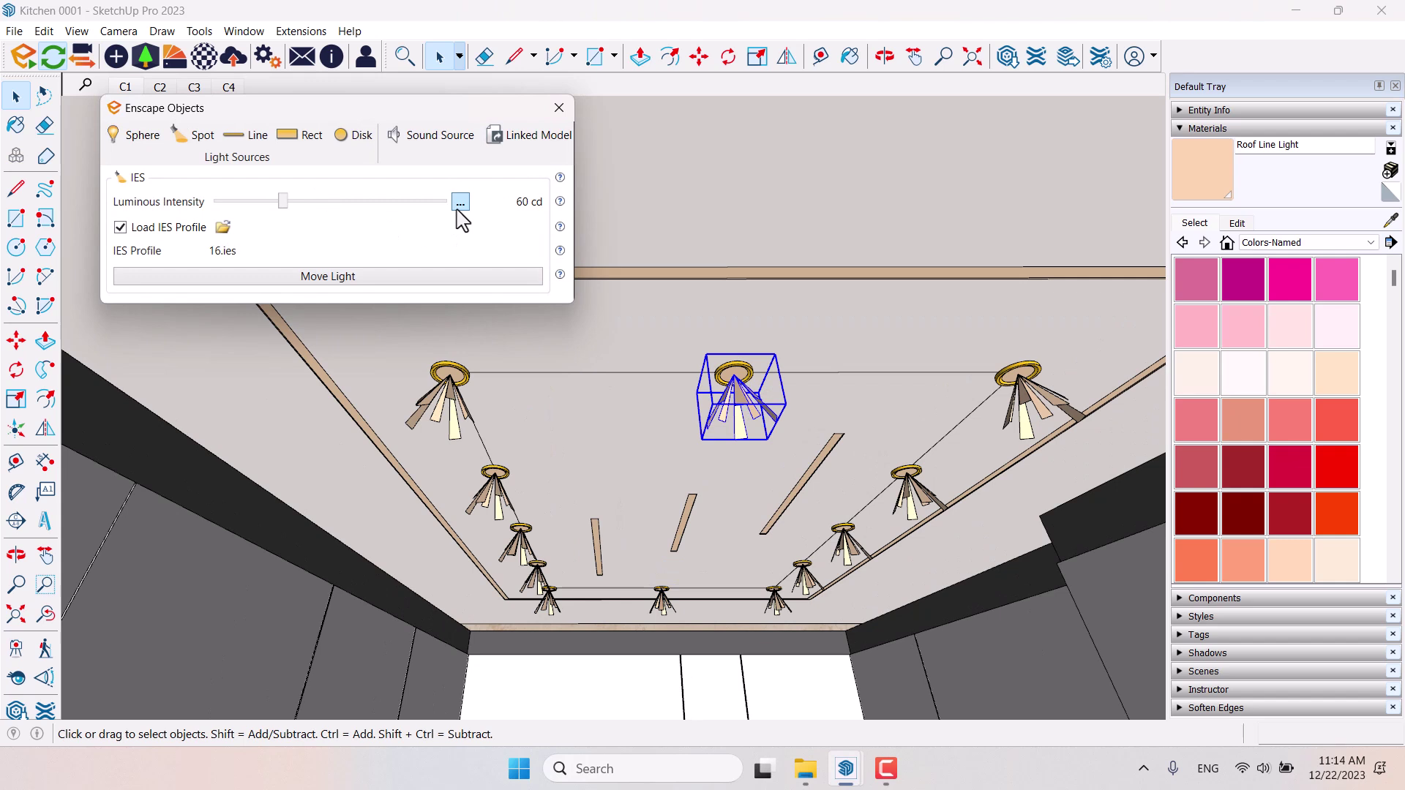
click(460, 202)
click(478, 242)
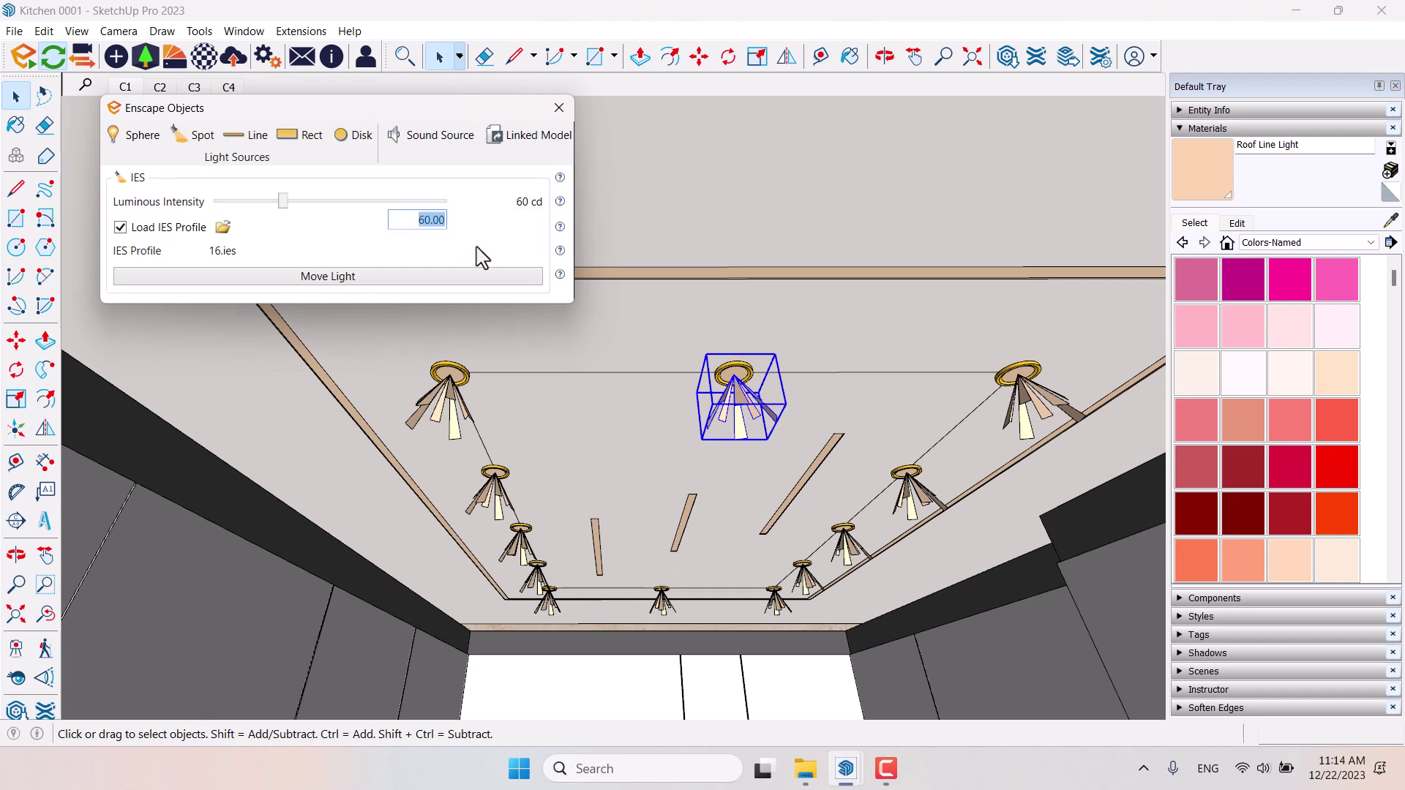
text(260)
key(Return)
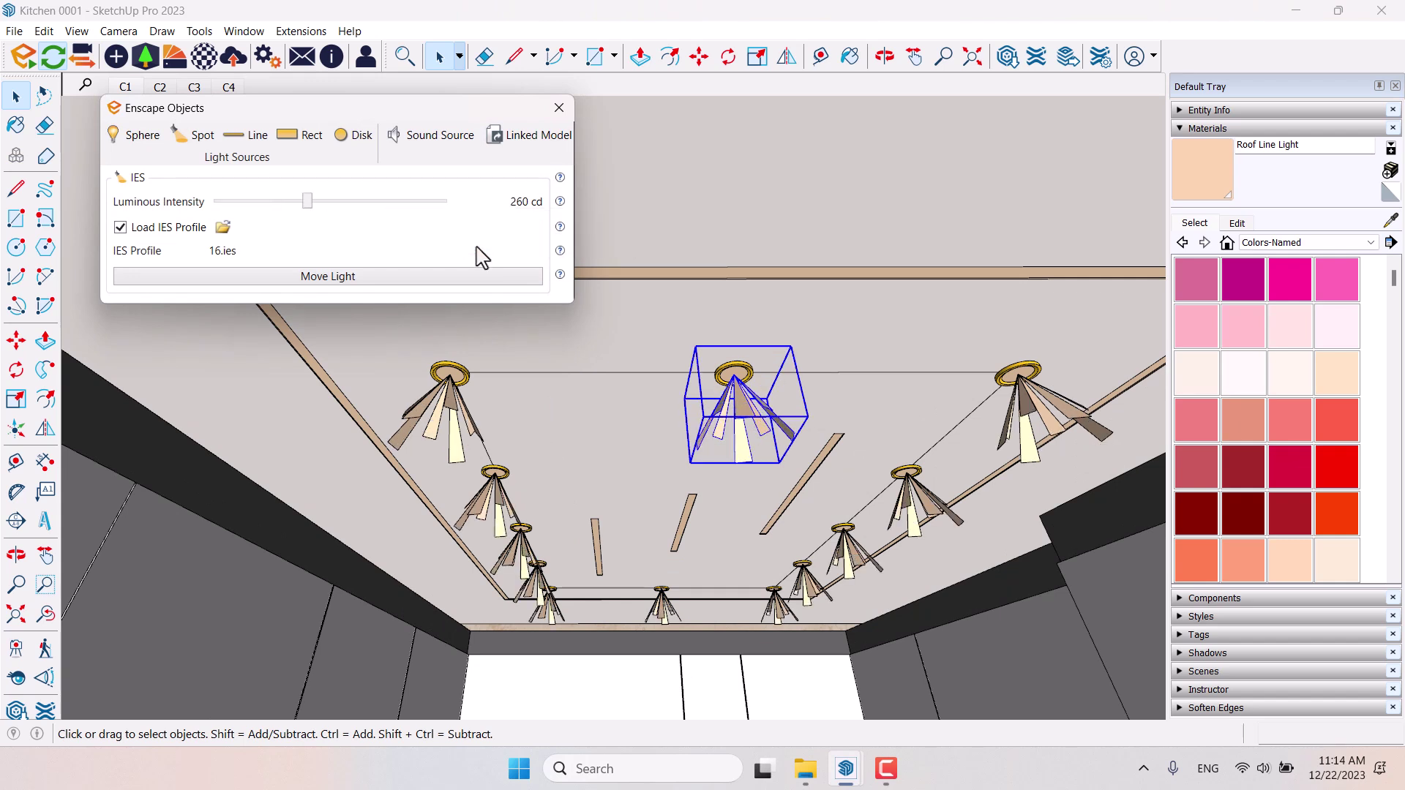
click(558, 108)
middle_drag(560, 344, 652, 410)
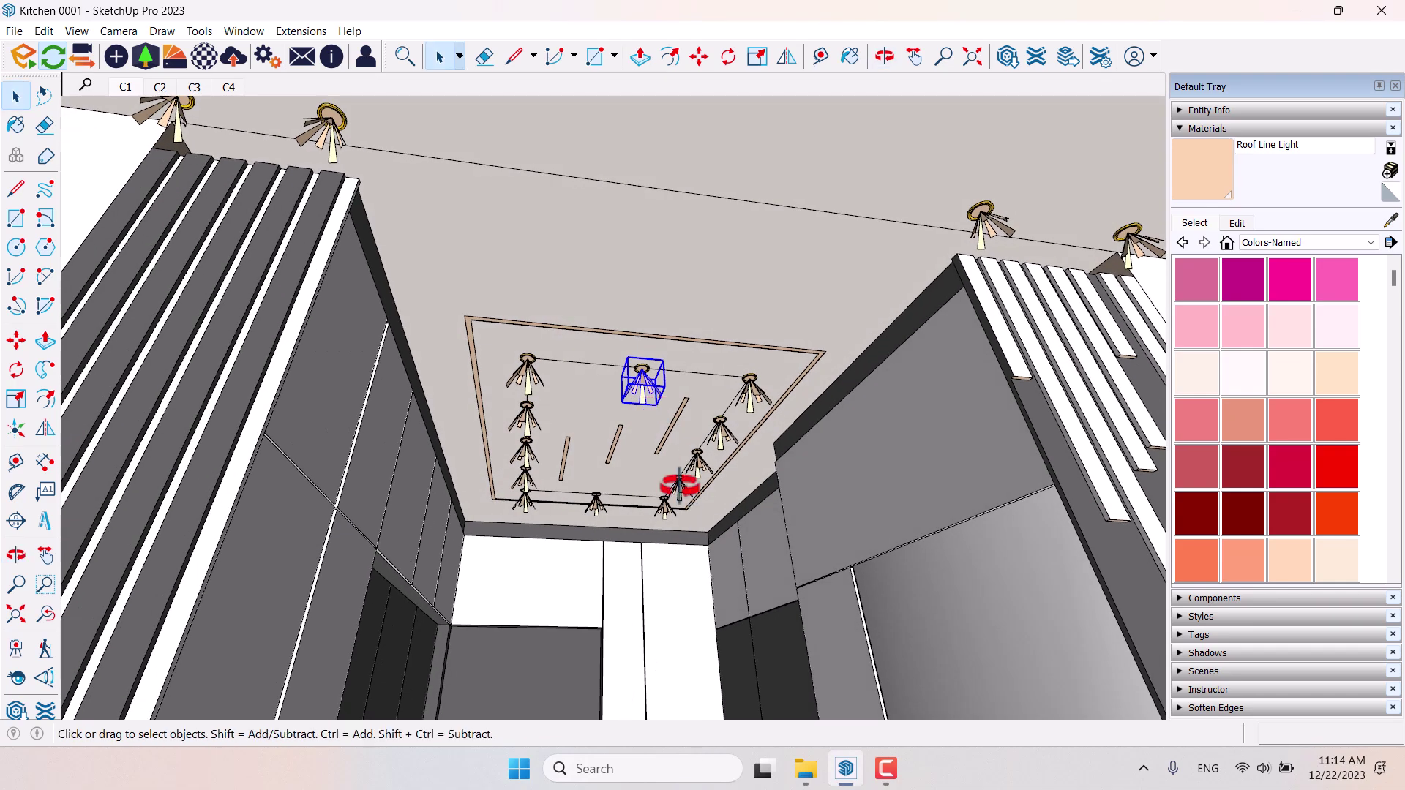
Select an end IES light in the framed ceiling and copy it by its apex to the center of the outermost under-cabinet lamp.
middle_drag(679, 485, 696, 540)
scroll(803, 533, up, 6)
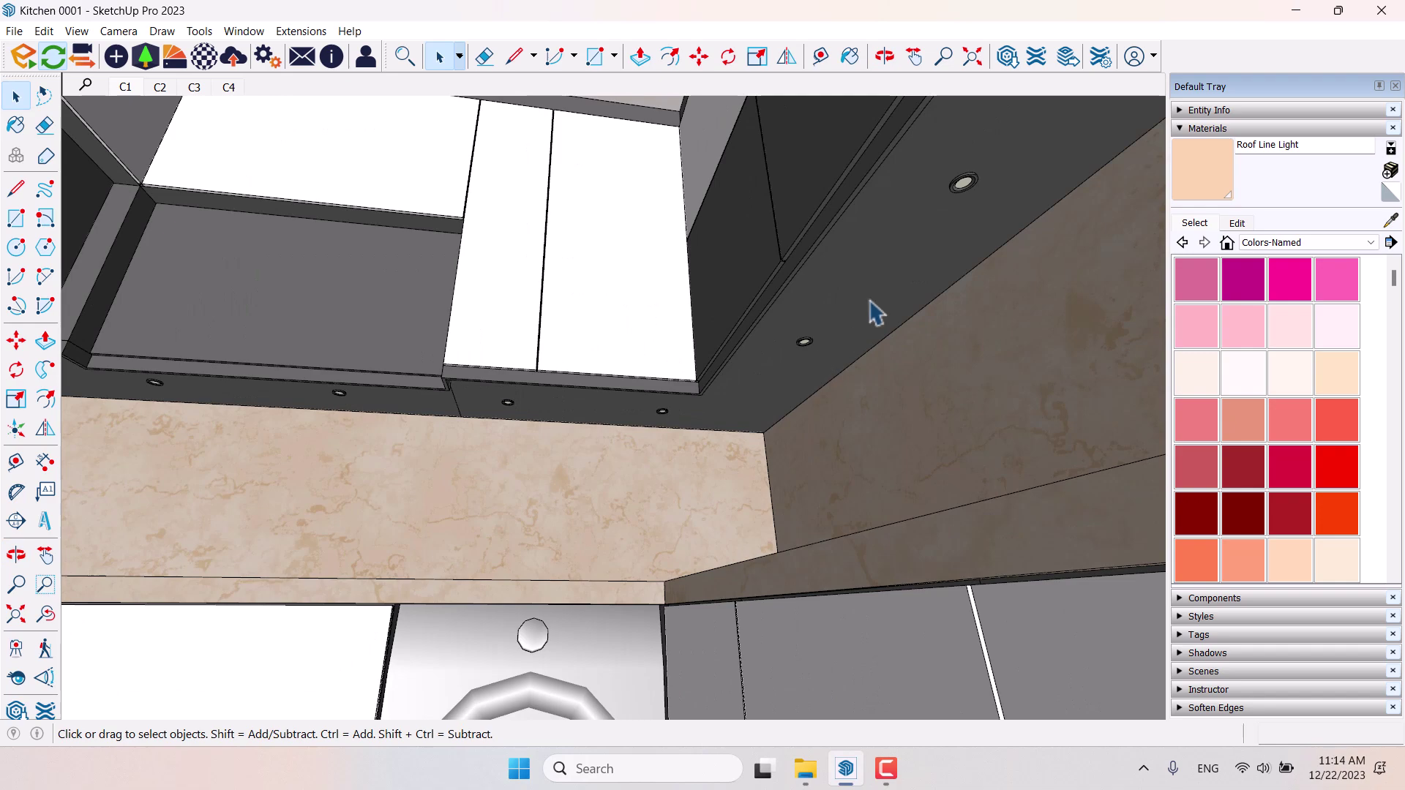
scroll(532, 423, down, 5)
middle_drag(532, 423, 701, 295)
scroll(625, 417, down, 3)
scroll(702, 294, up, 5)
scroll(702, 295, up, 3)
click(721, 272)
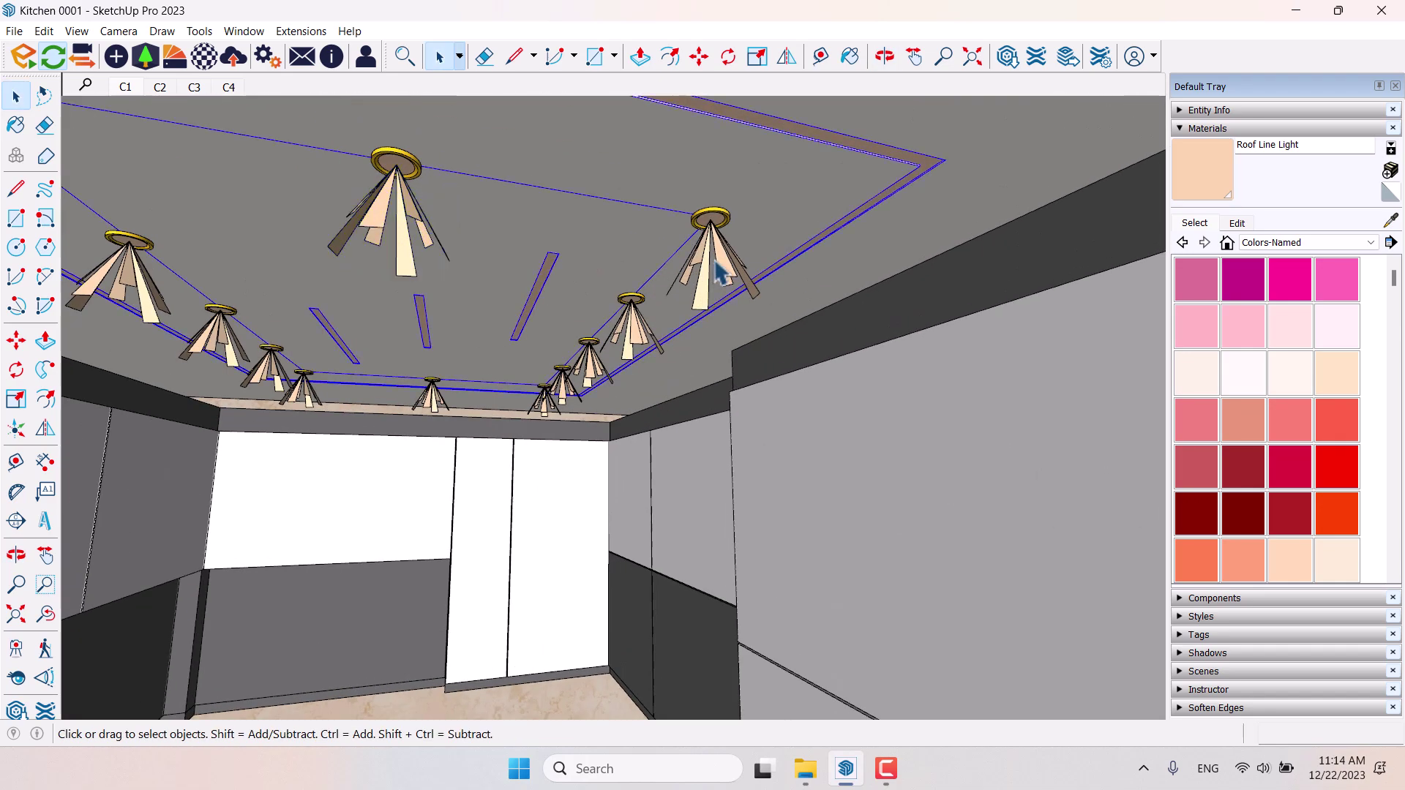
scroll(634, 297, up, 2)
click(735, 267)
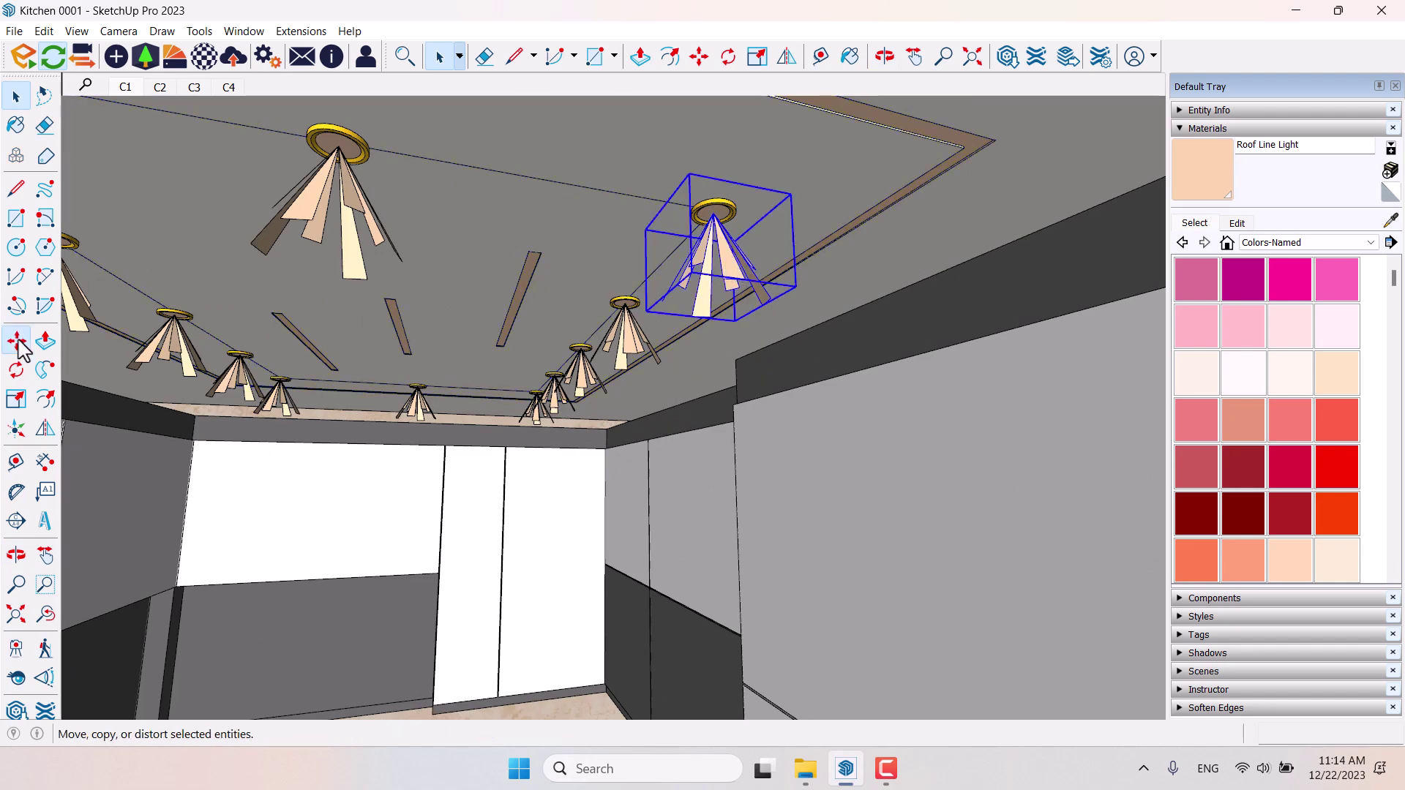
click(16, 340)
scroll(759, 247, up, 3)
key(ctrl)
click(753, 238)
middle_drag(637, 439, 715, 502)
scroll(932, 370, up, 5)
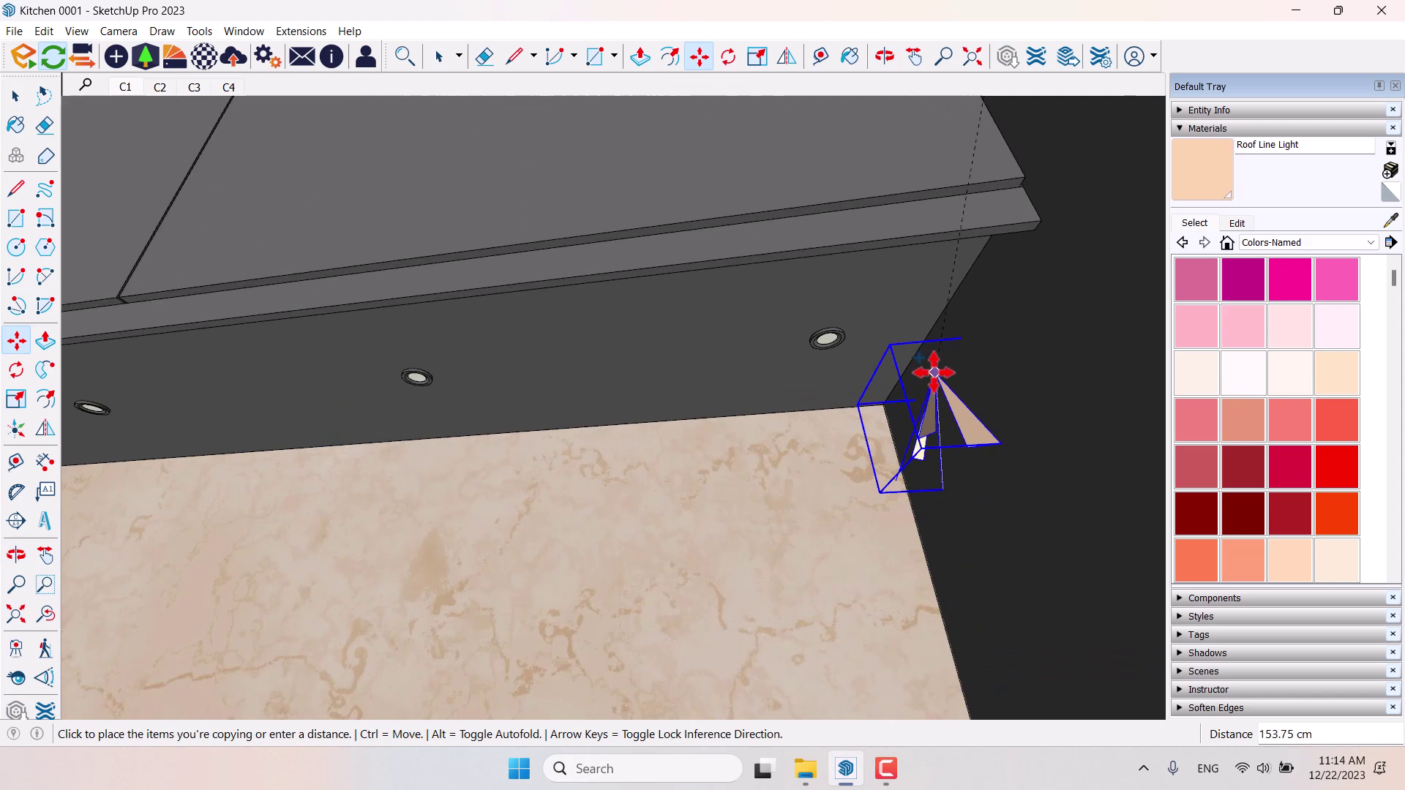
scroll(803, 298, up, 2)
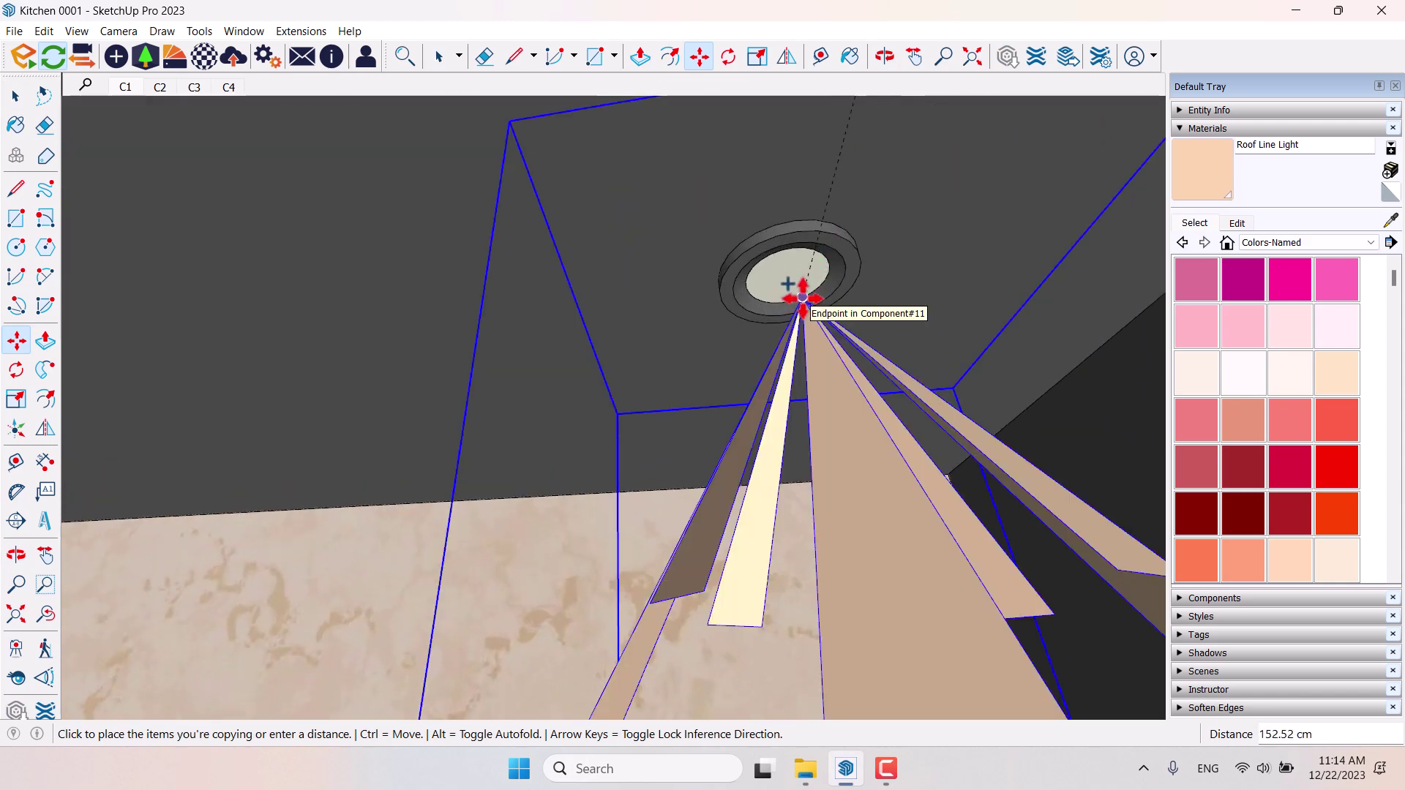
scroll(796, 284, up, 3)
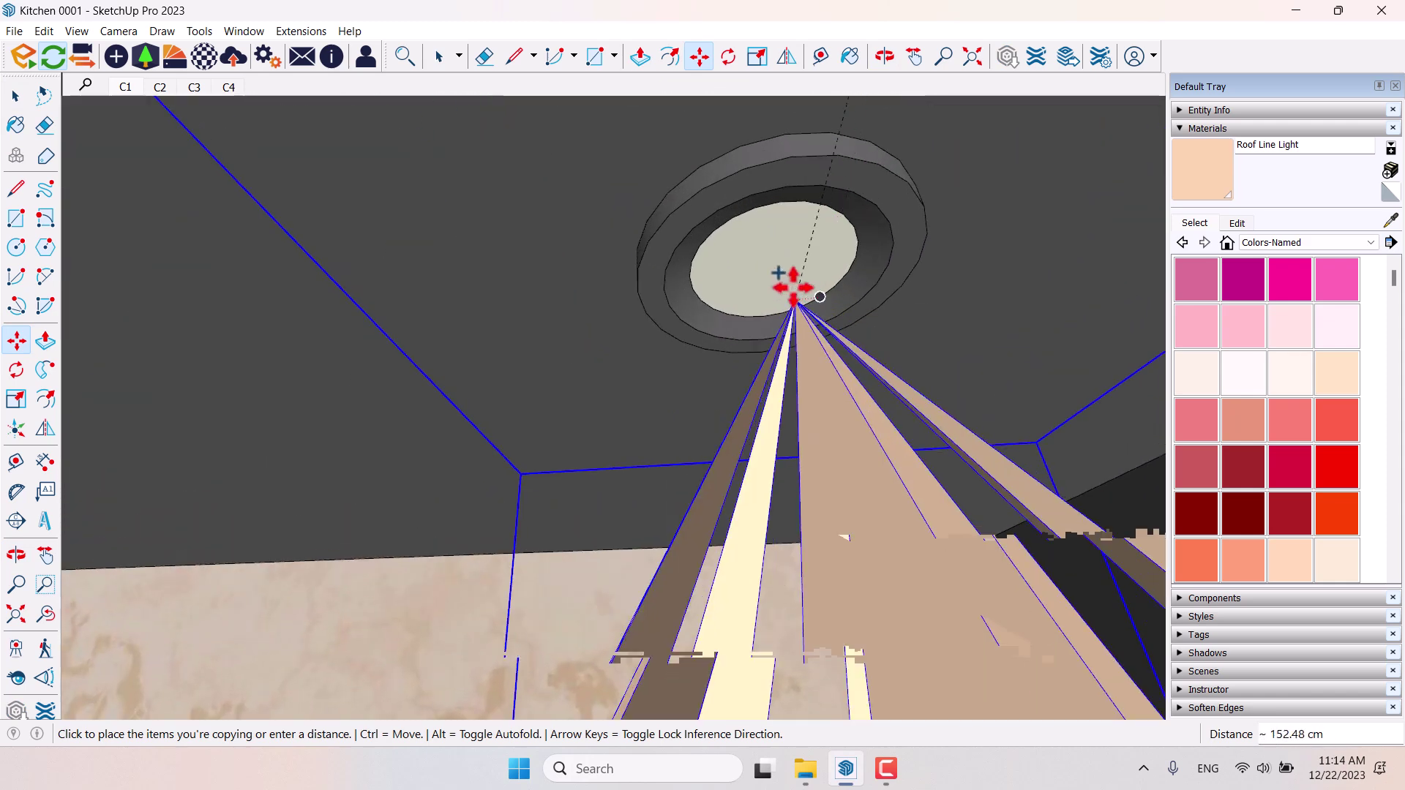
click(772, 267)
scroll(787, 398, down, 6)
key(space)
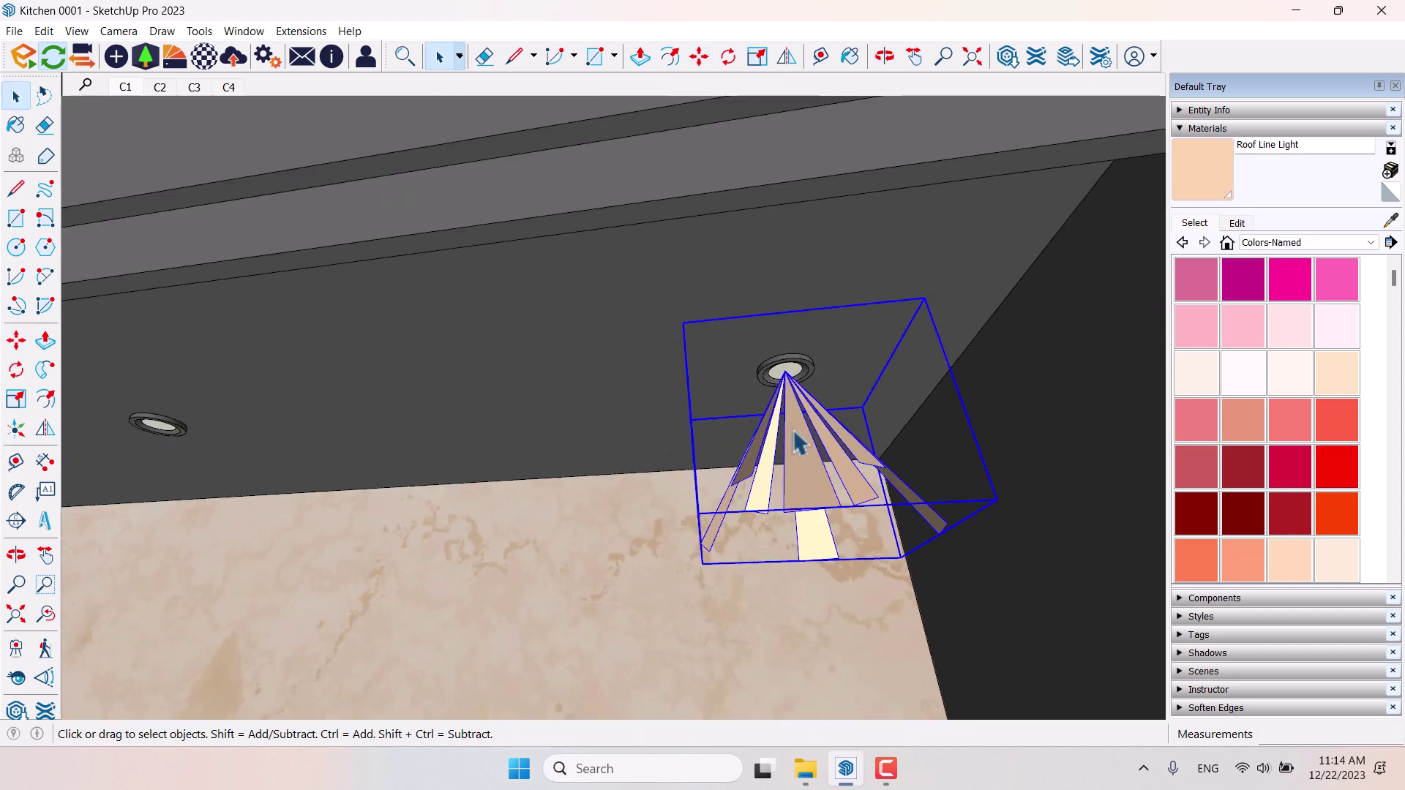
click(117, 58)
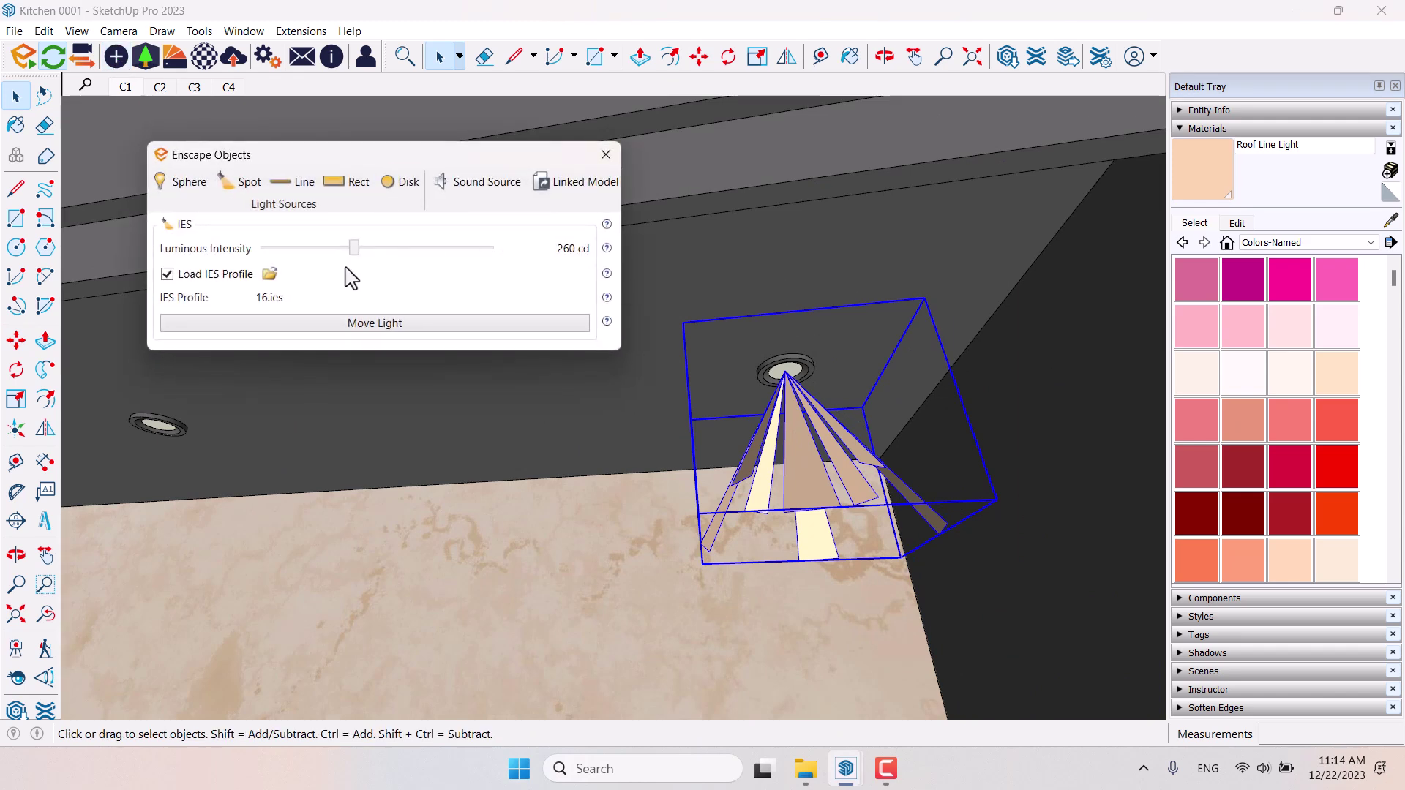
click(270, 275)
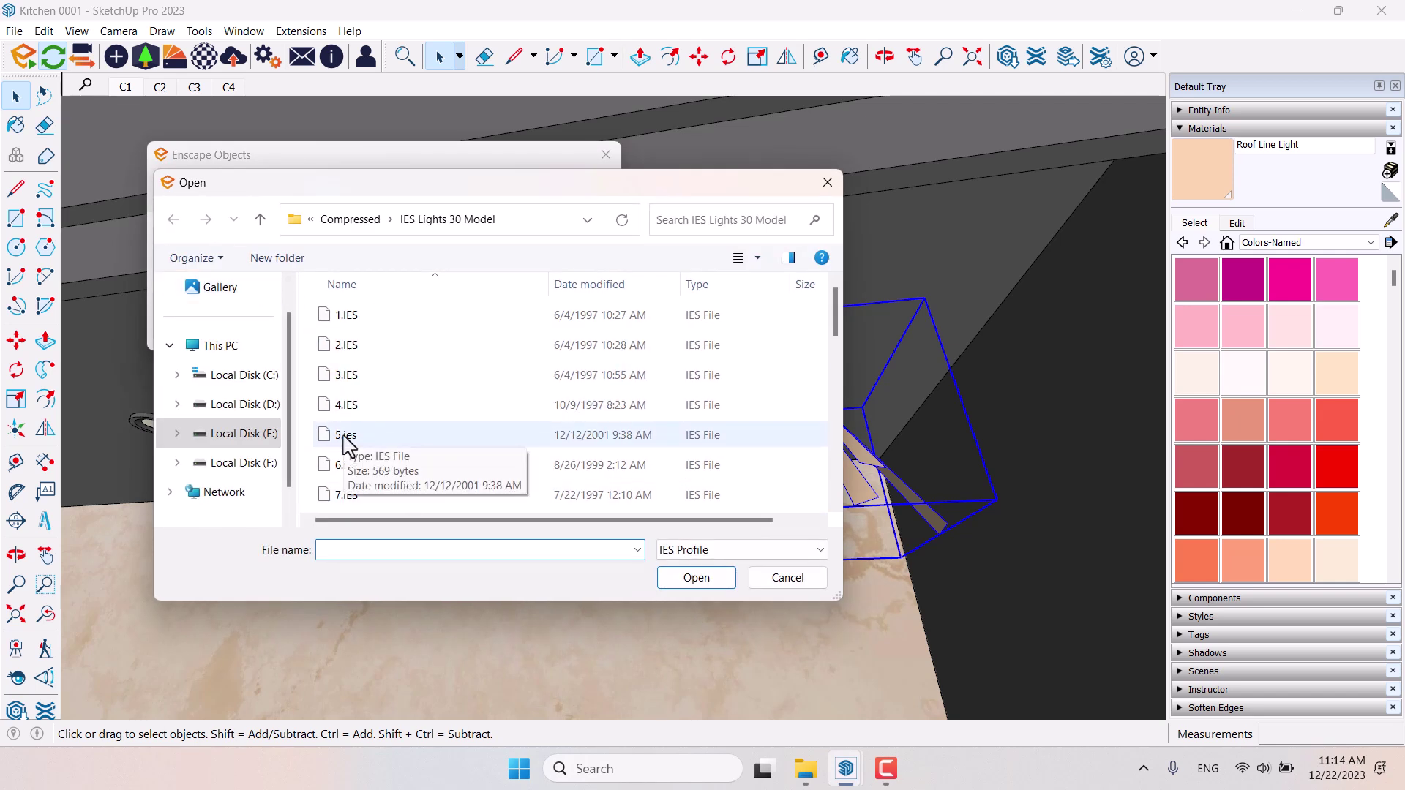
click(805, 581)
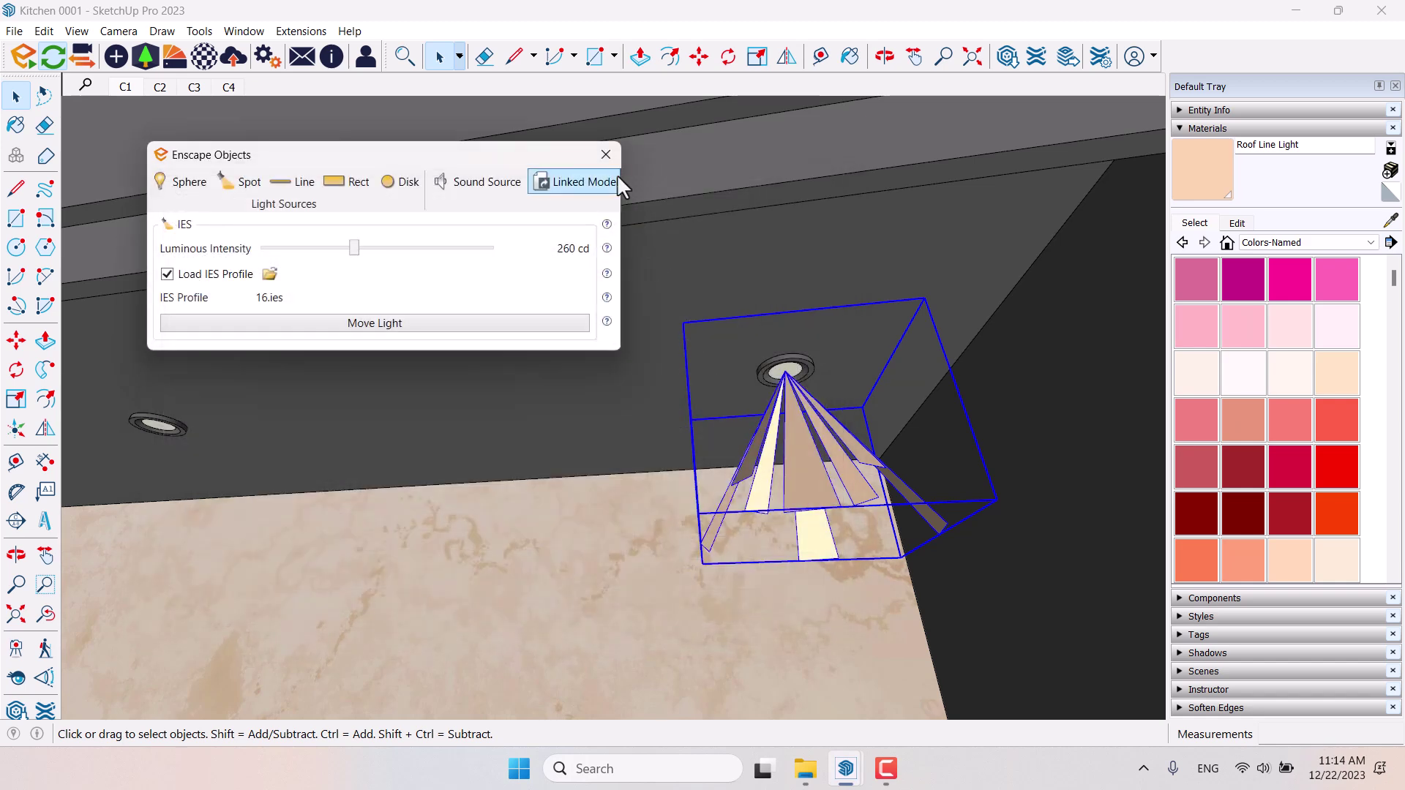
click(606, 155)
Make the under-cabinet IES light unique and load the 5.ies profile for it in Enscape Objects.
right_click(801, 434)
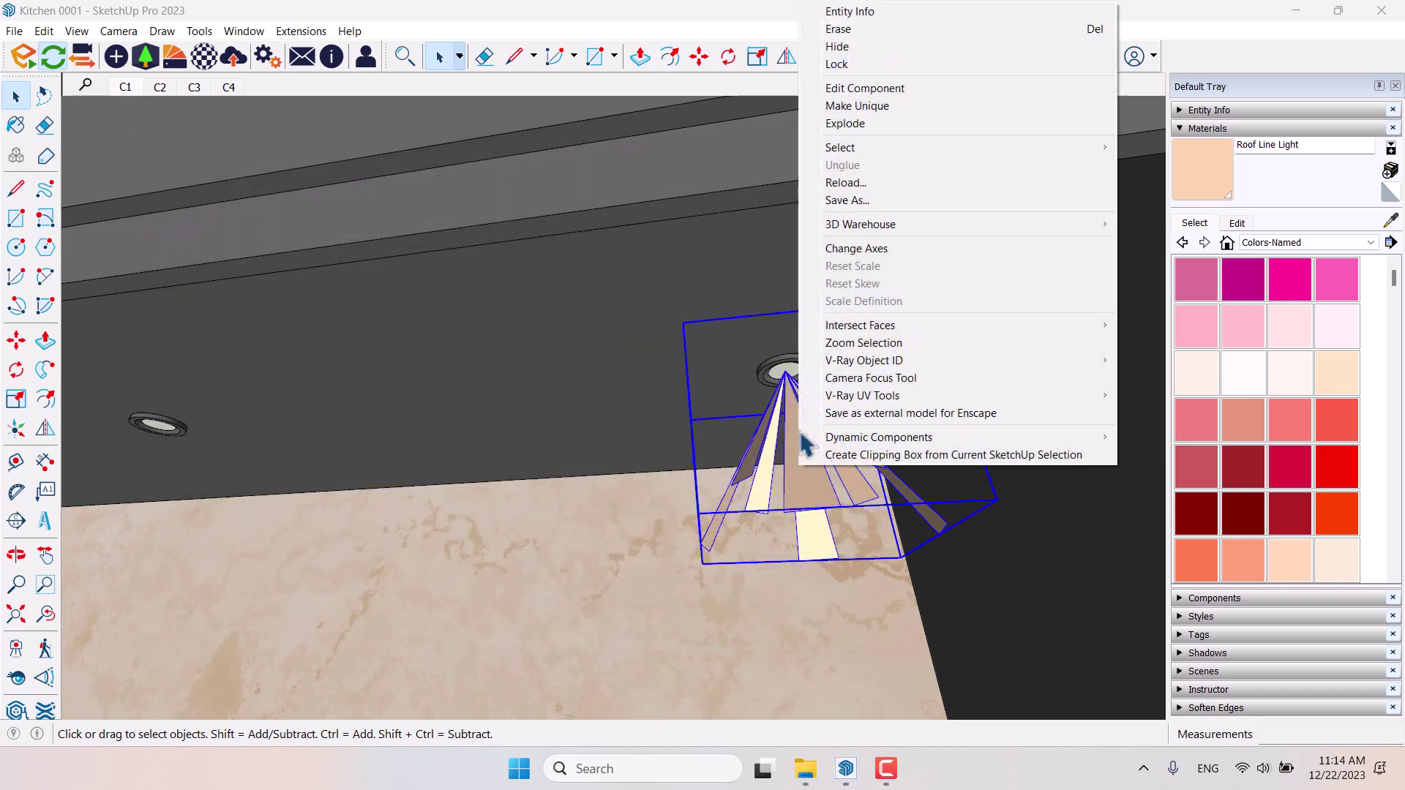
click(880, 109)
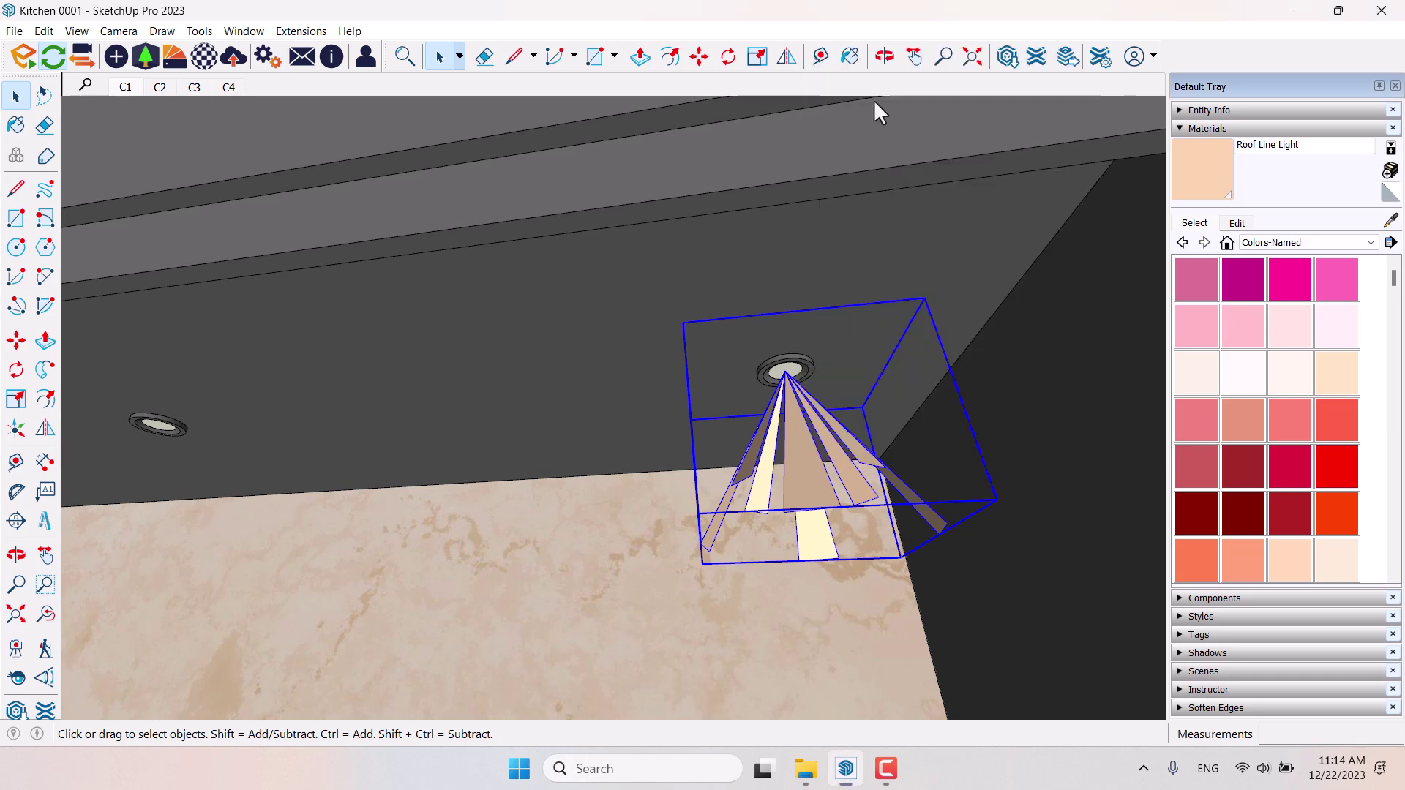
click(116, 55)
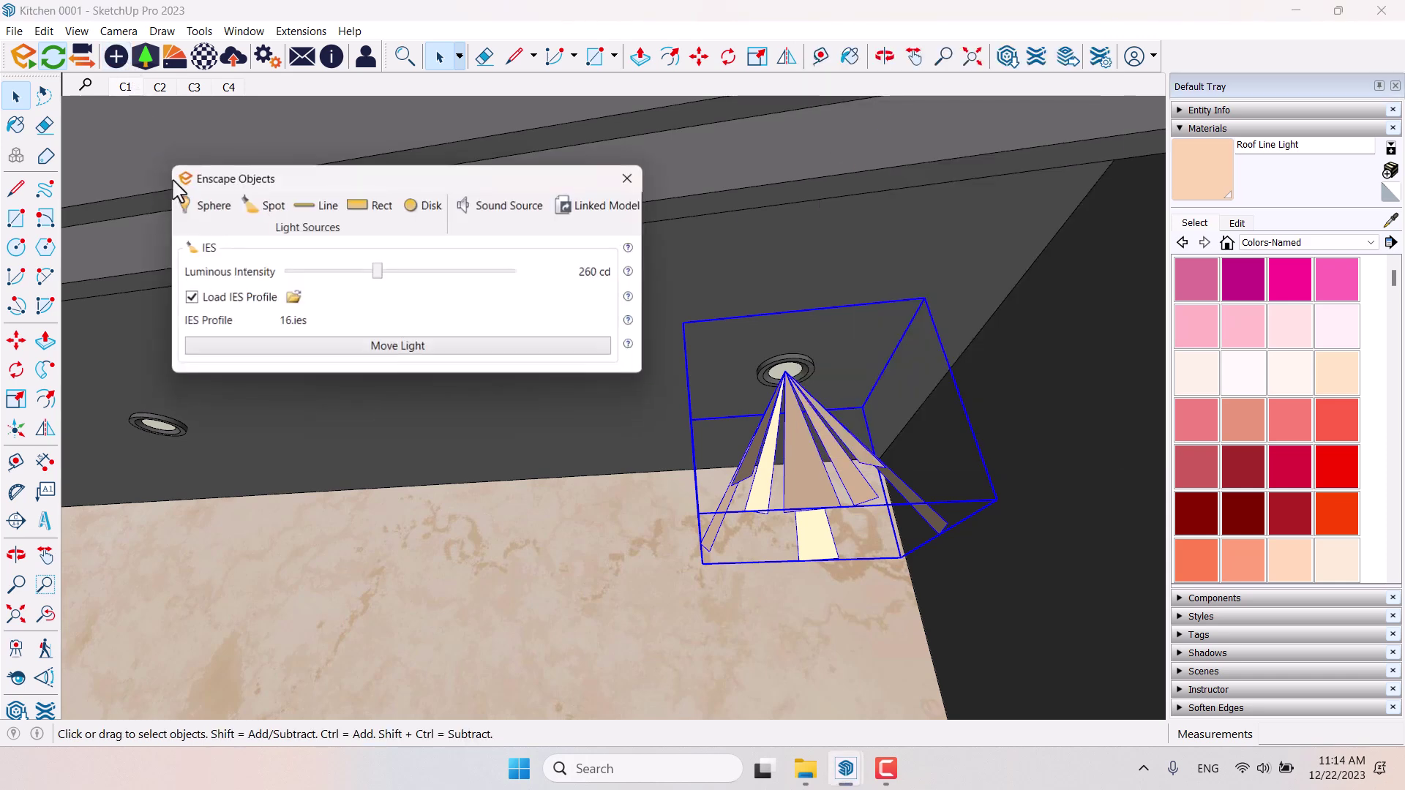
click(291, 306)
click(370, 458)
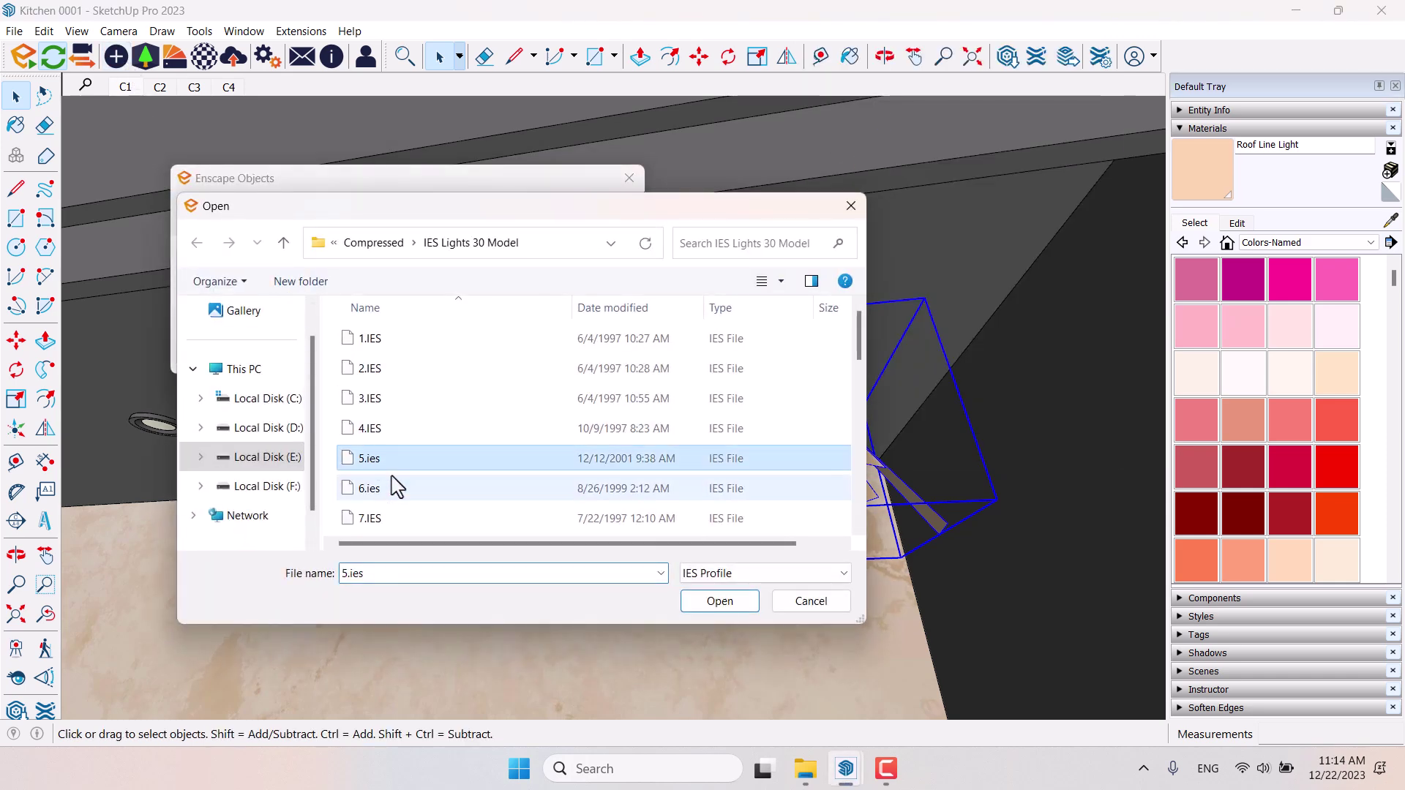
click(743, 610)
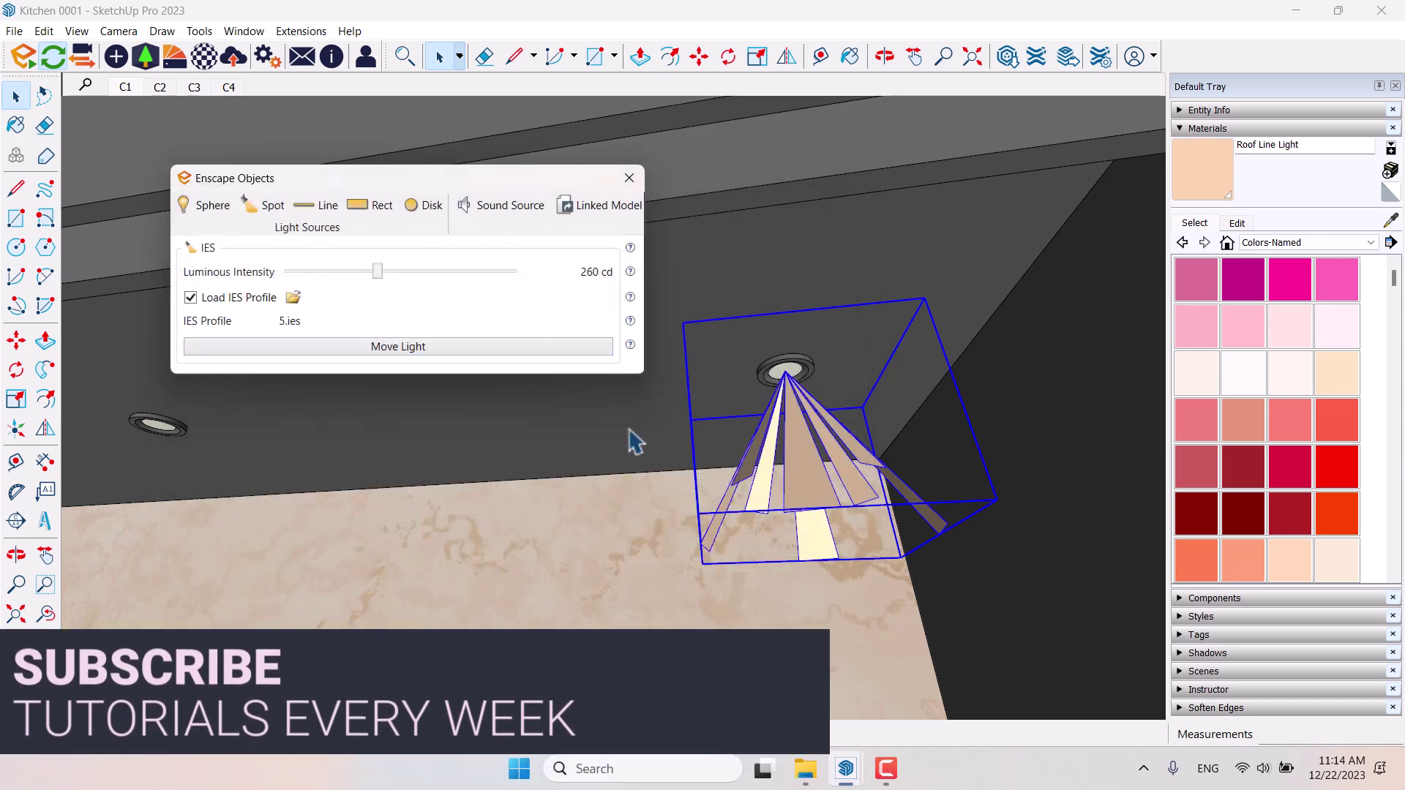
Set the under-cabinet light's luminous intensity to 88 cd and close the light settings.
middle_drag(627, 439, 790, 461)
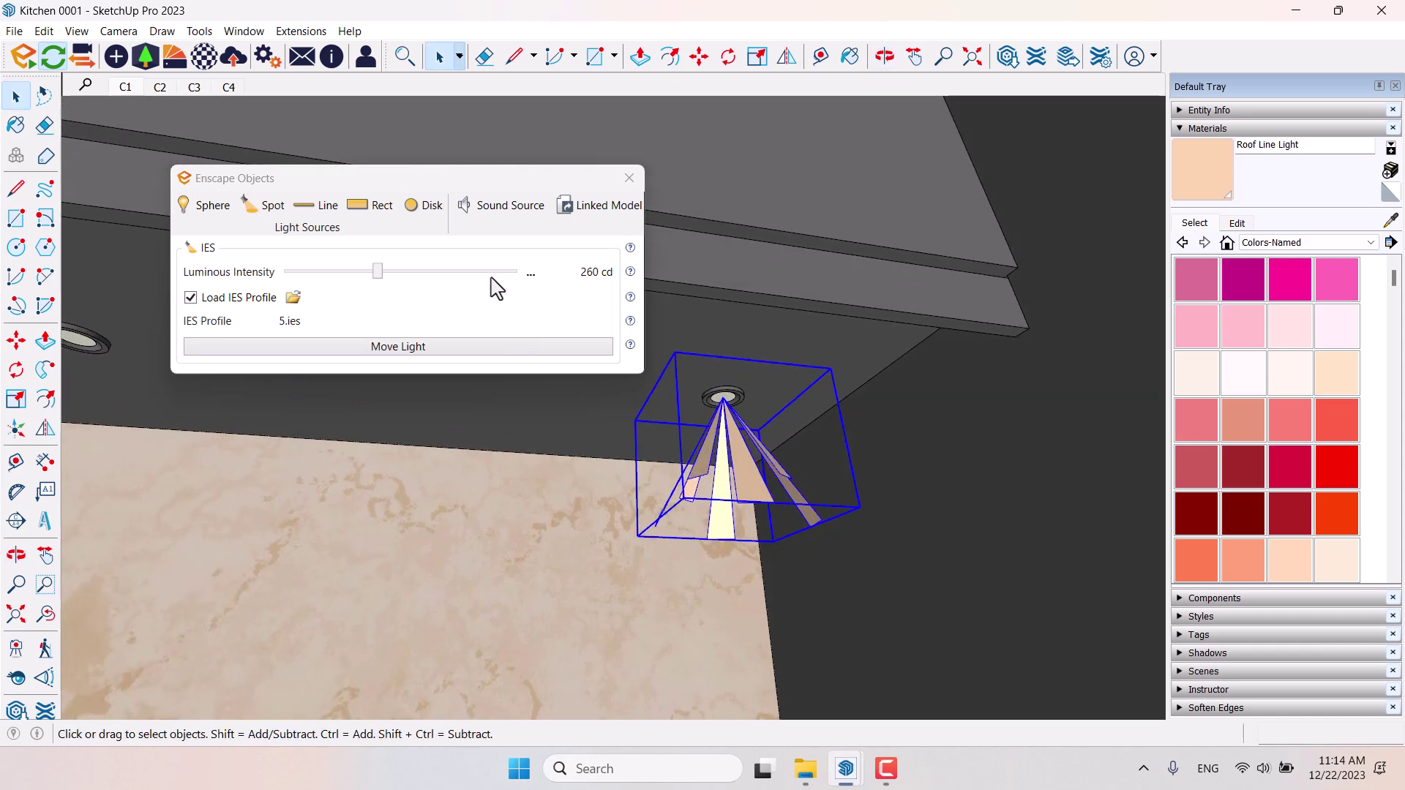
right_click(559, 276)
click(558, 320)
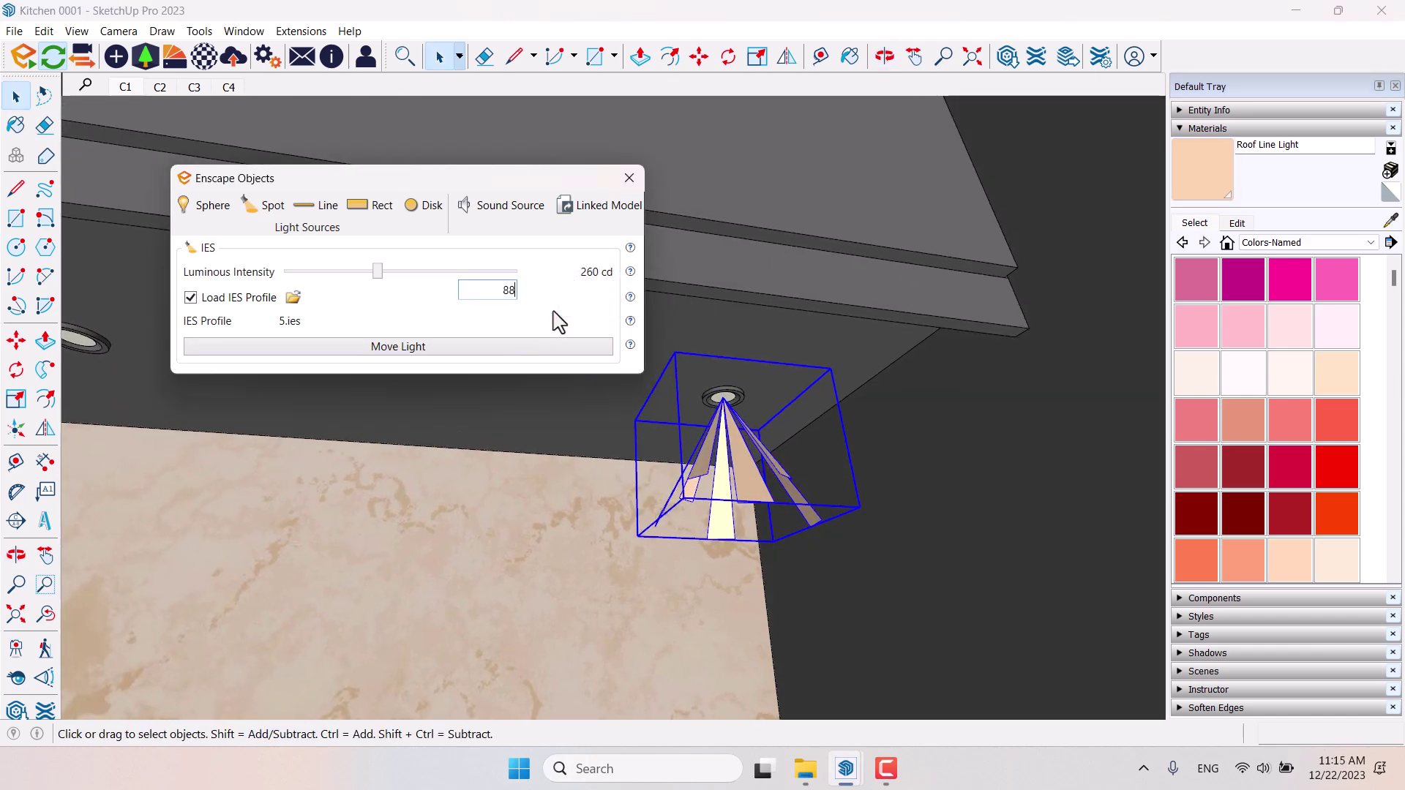
key(Return)
click(630, 177)
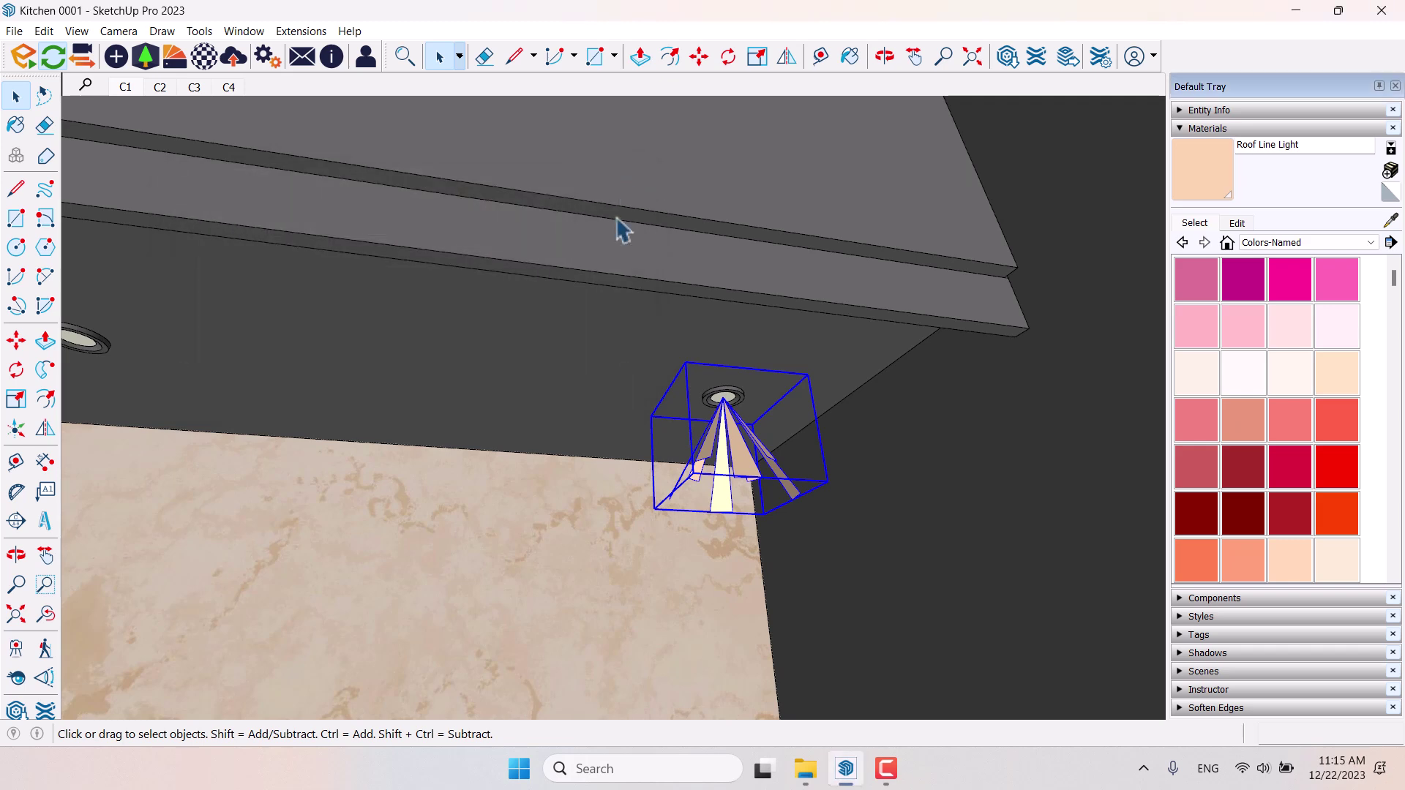
Copy the under-cabinet IES light 54 cm along the red axis to the next lamp and array it to the row's remaining lamp.
middle_drag(621, 230, 563, 322)
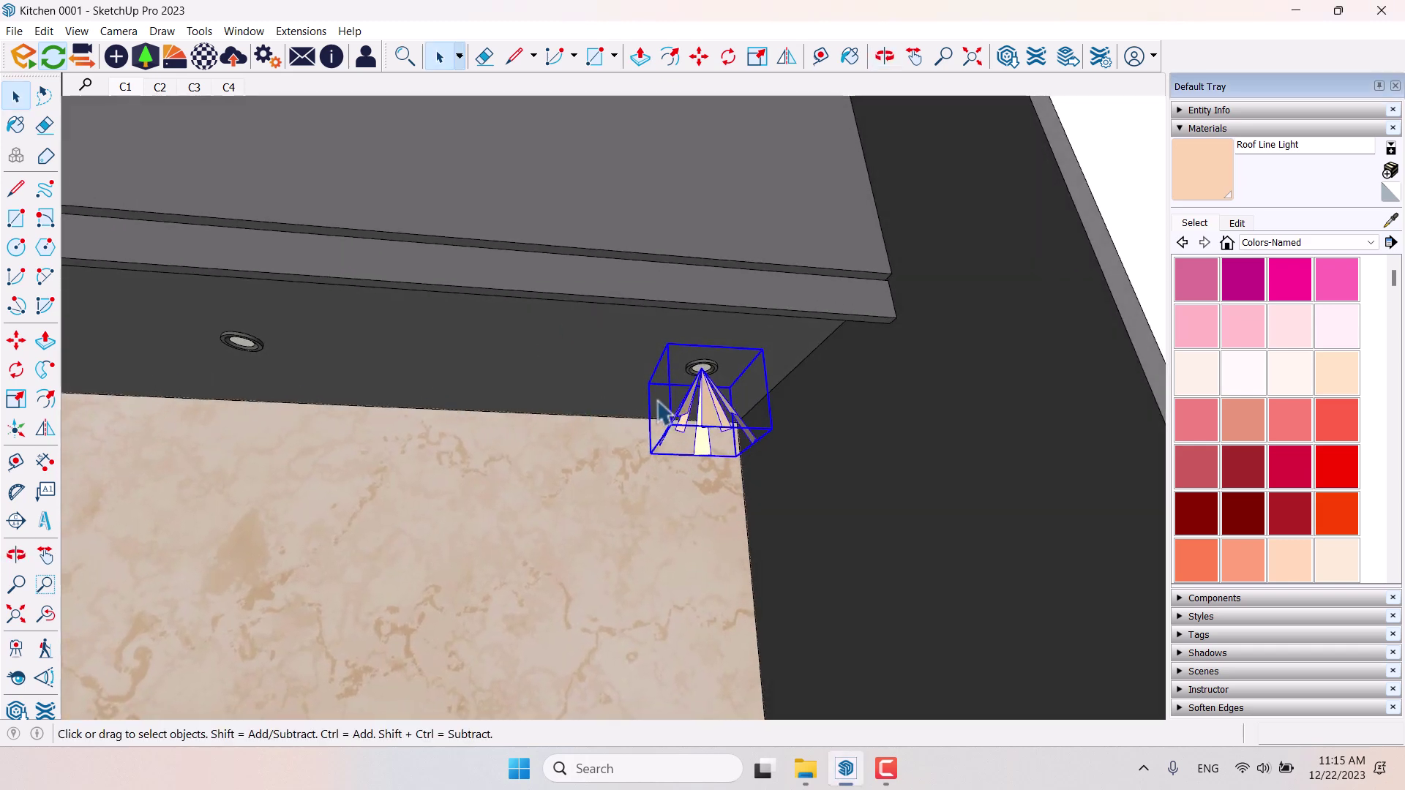
click(17, 344)
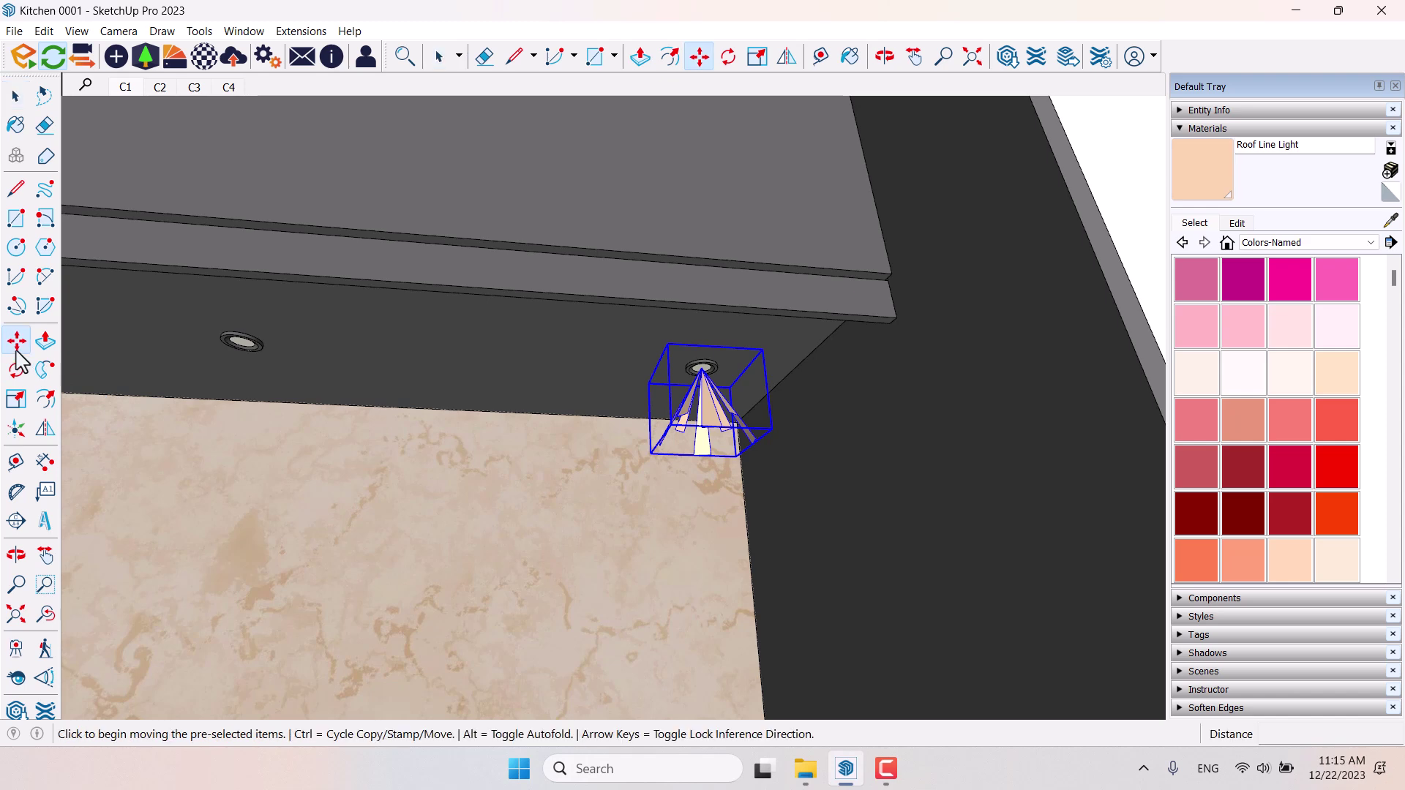
key(ctrl)
click(724, 521)
middle_drag(533, 546, 772, 549)
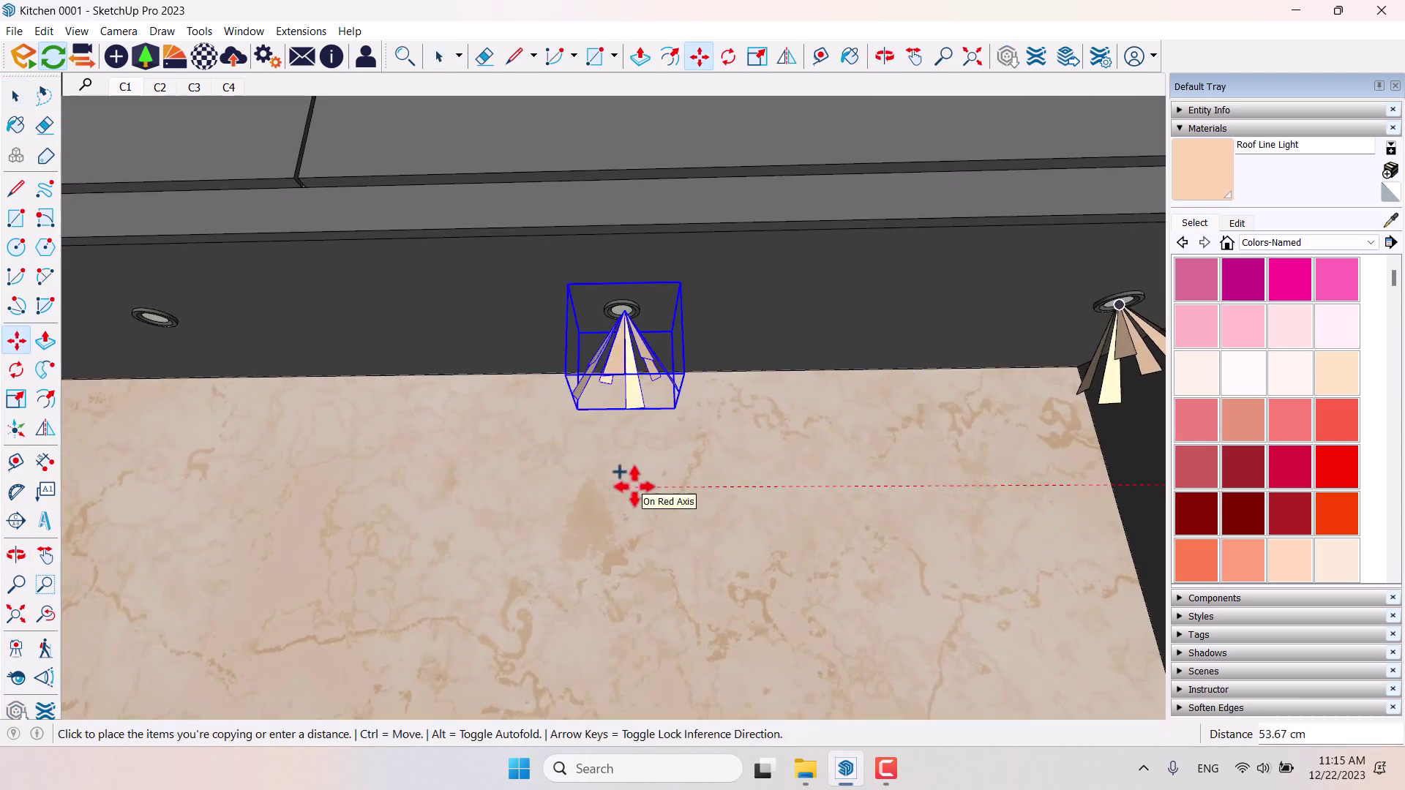
text(5)
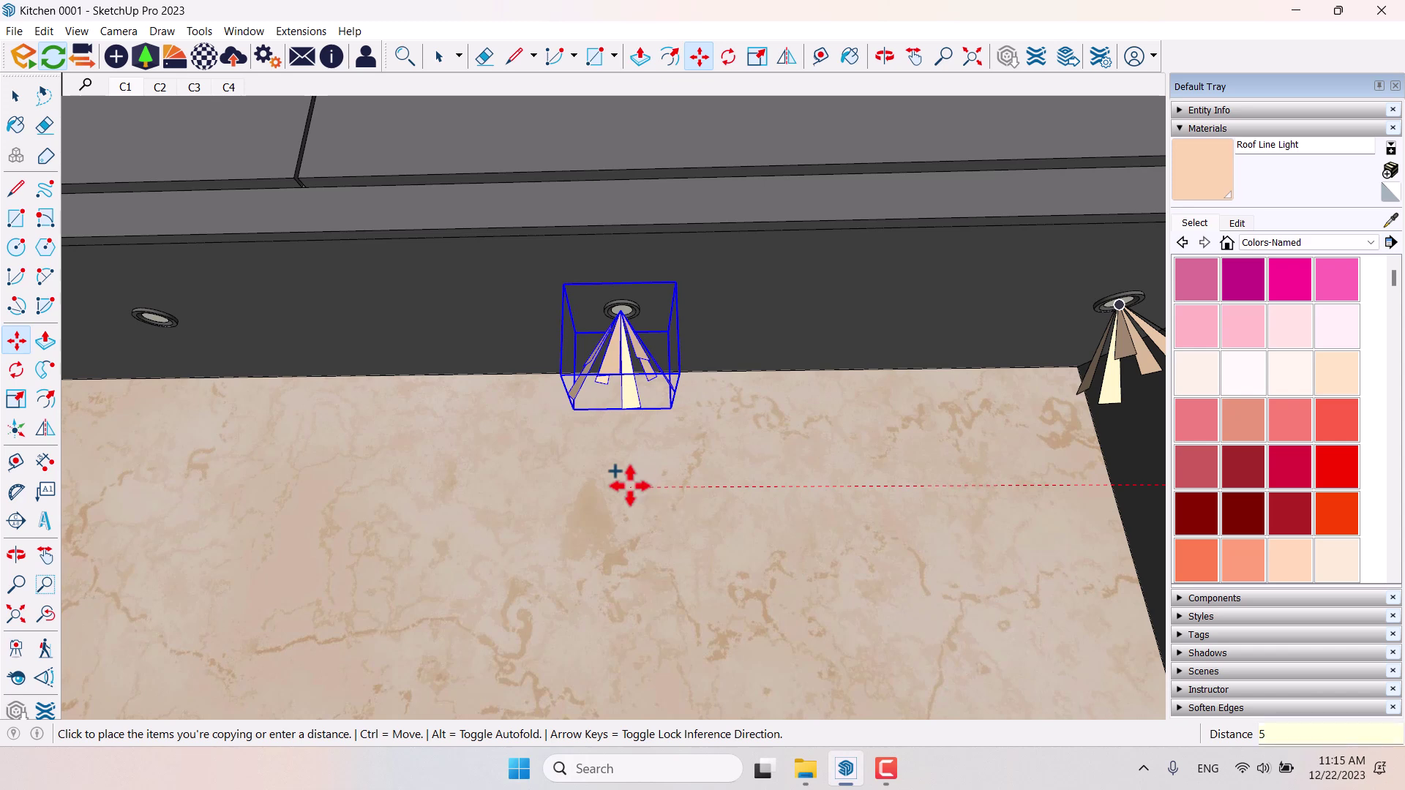
text(4)
key(Return)
middle_drag(637, 492, 489, 492)
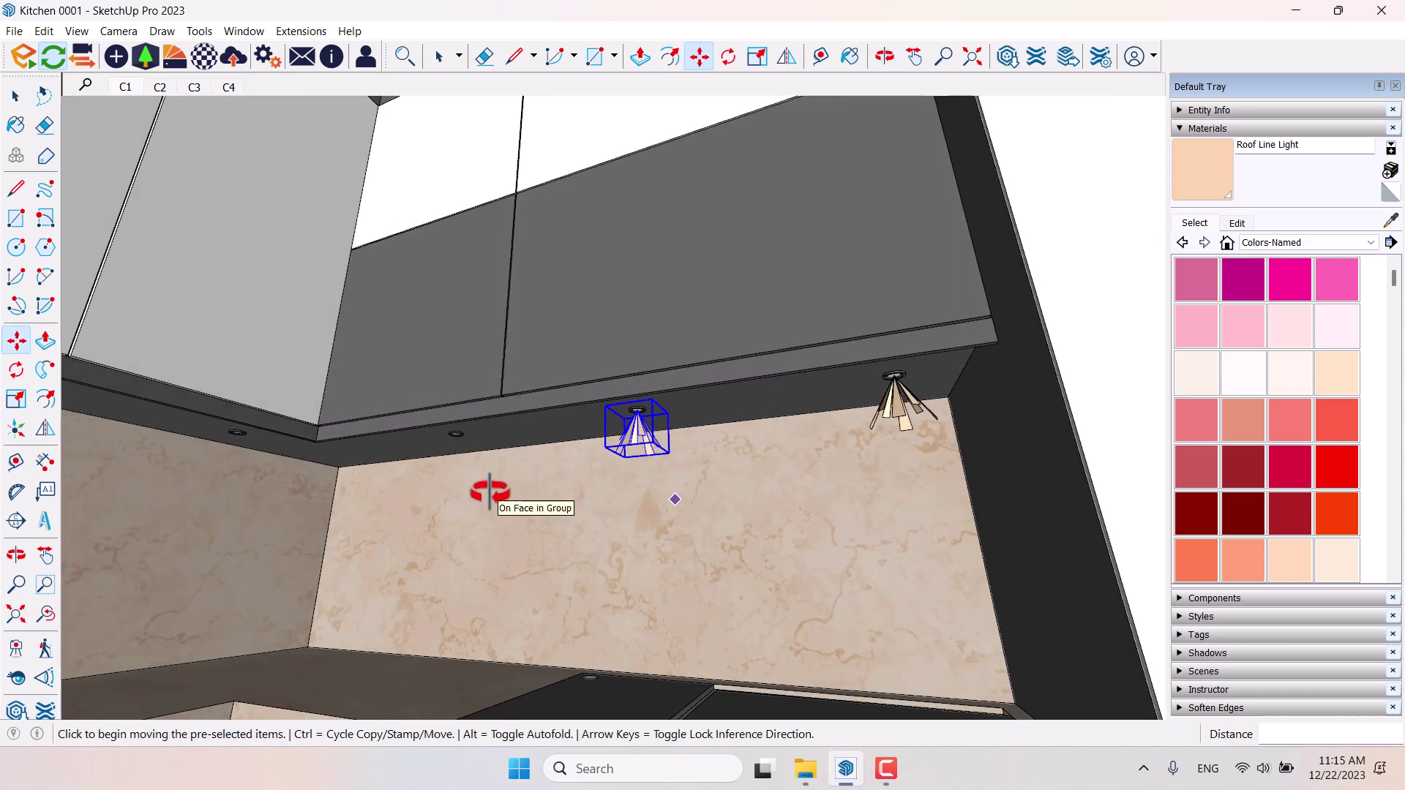
key(Return)
key(space)
Copy the row's last IES light by its apex to the center of the first under-cabinet lamp around the corner.
scroll(305, 547, up, 3)
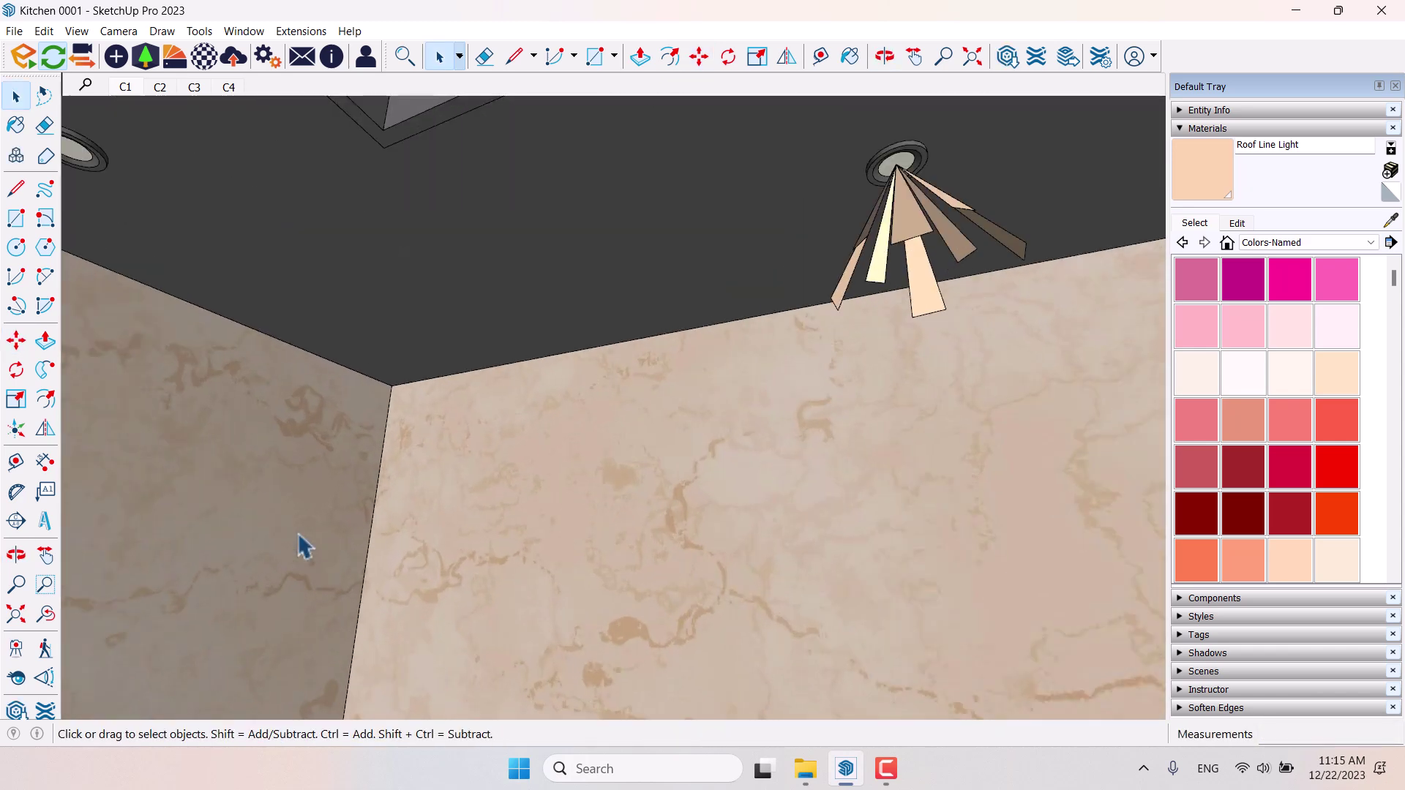
click(921, 205)
click(16, 340)
key(ctrl)
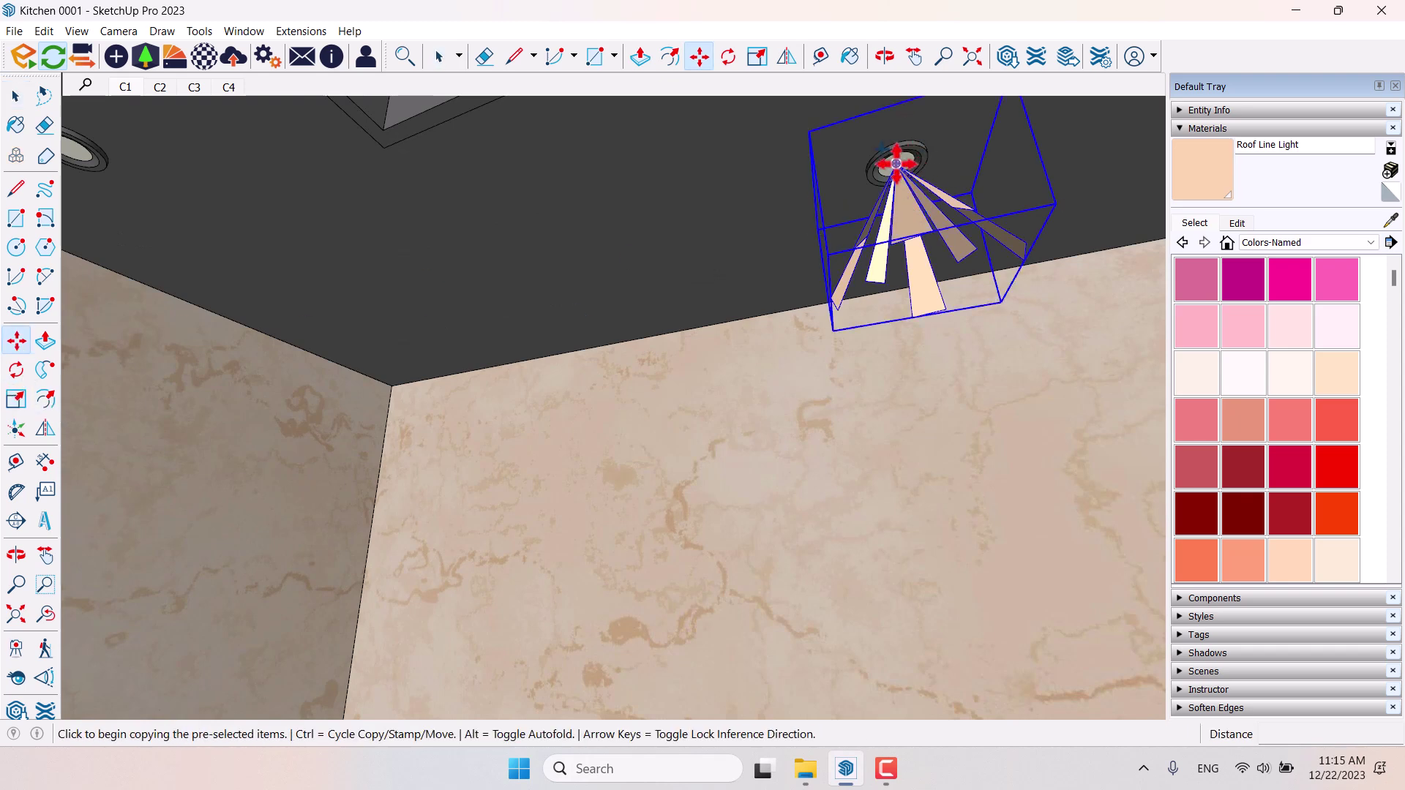
click(896, 162)
middle_drag(220, 314, 533, 344)
scroll(696, 163, up, 8)
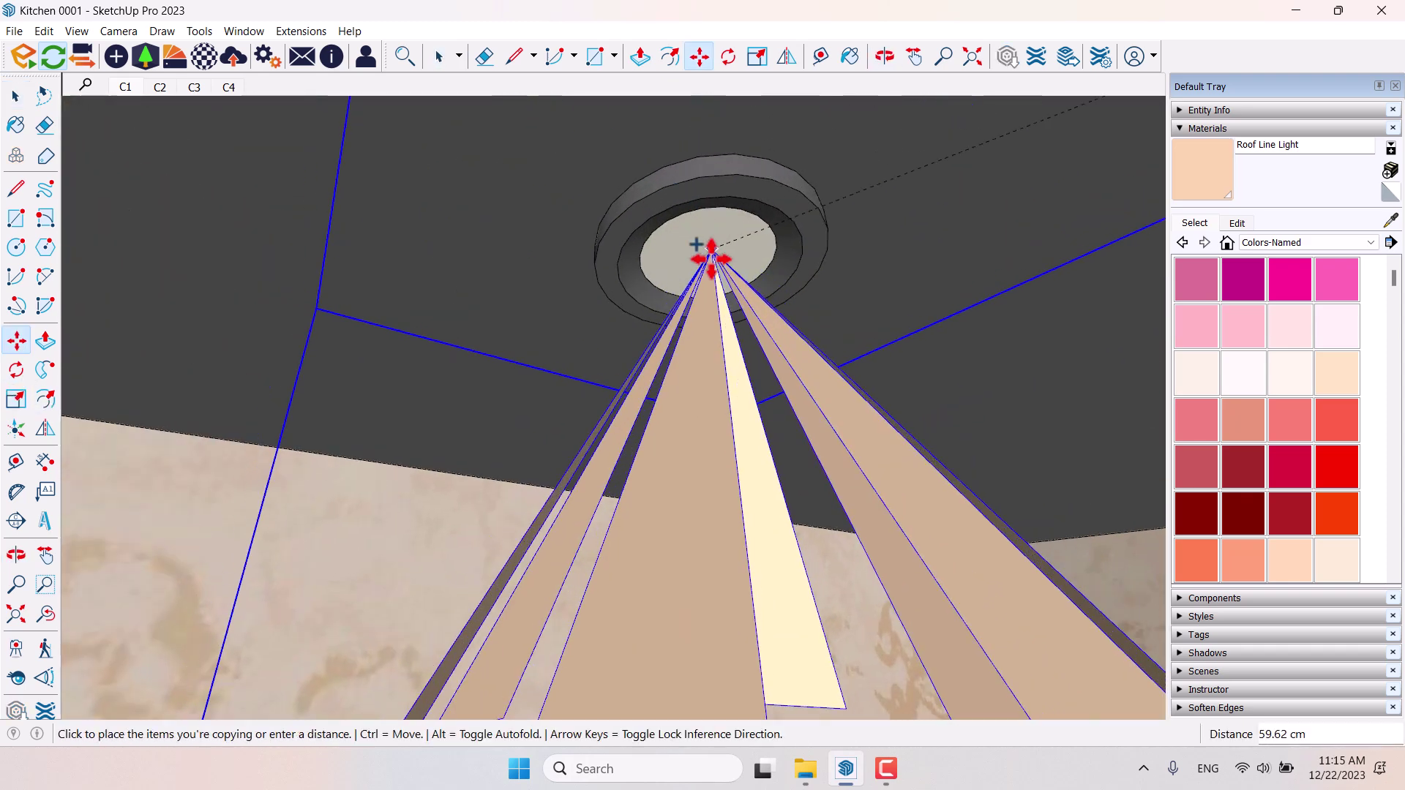
scroll(709, 256, up, 3)
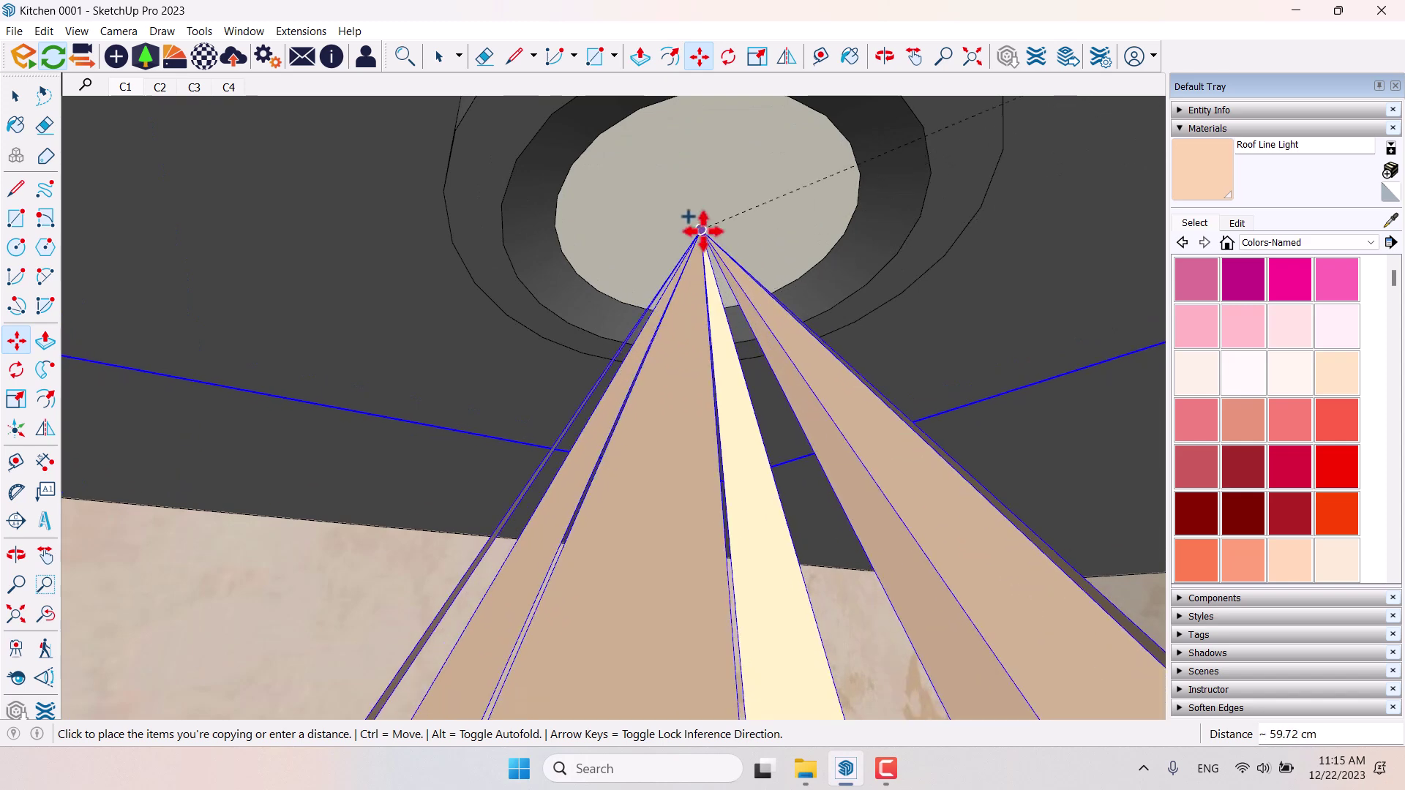
click(701, 231)
Copy that light along the green axis to the adjacent lamp and array the copy 3x along the second wall's row.
scroll(701, 230, down, 5)
middle_drag(701, 231, 682, 490)
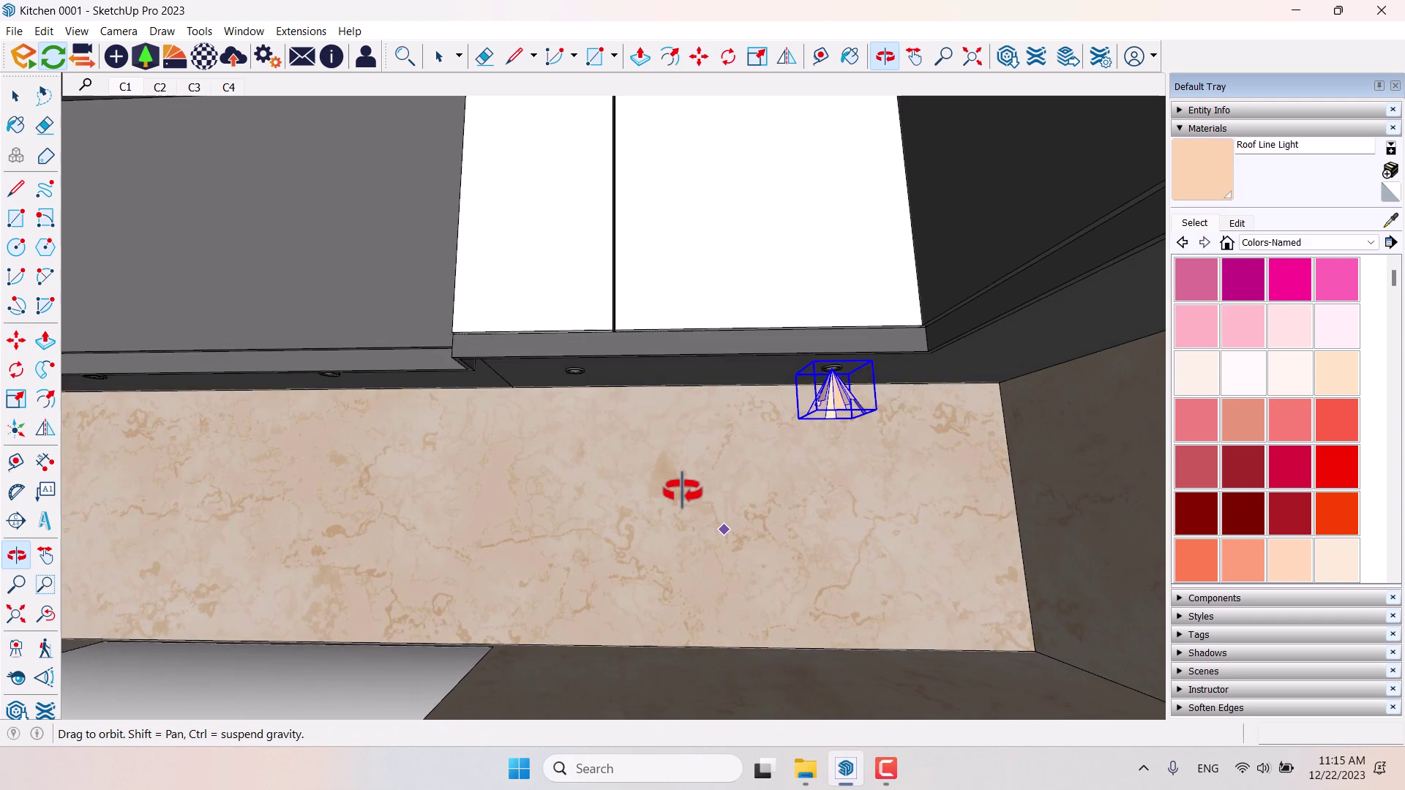
click(790, 521)
scroll(578, 523, up, 2)
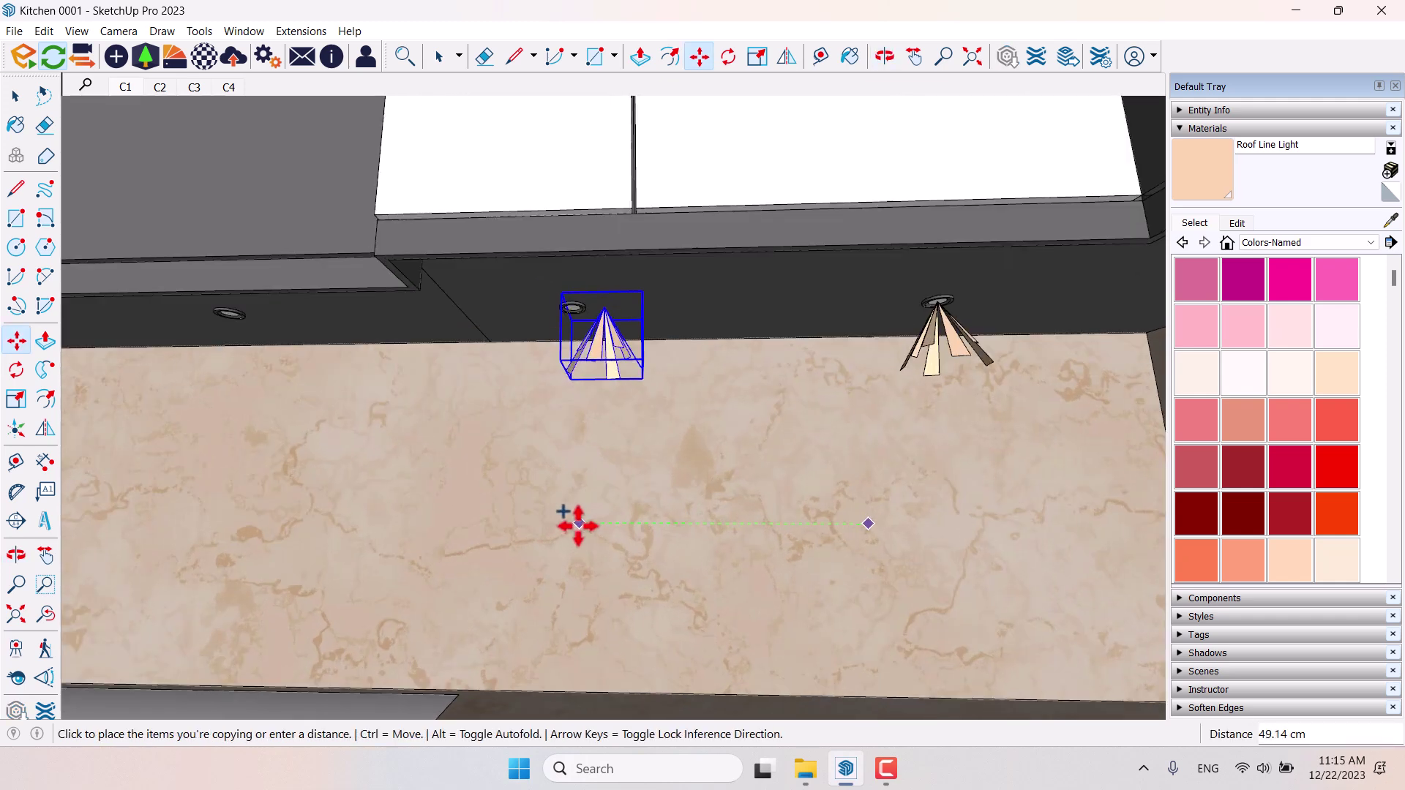
click(553, 522)
middle_drag(553, 523, 551, 580)
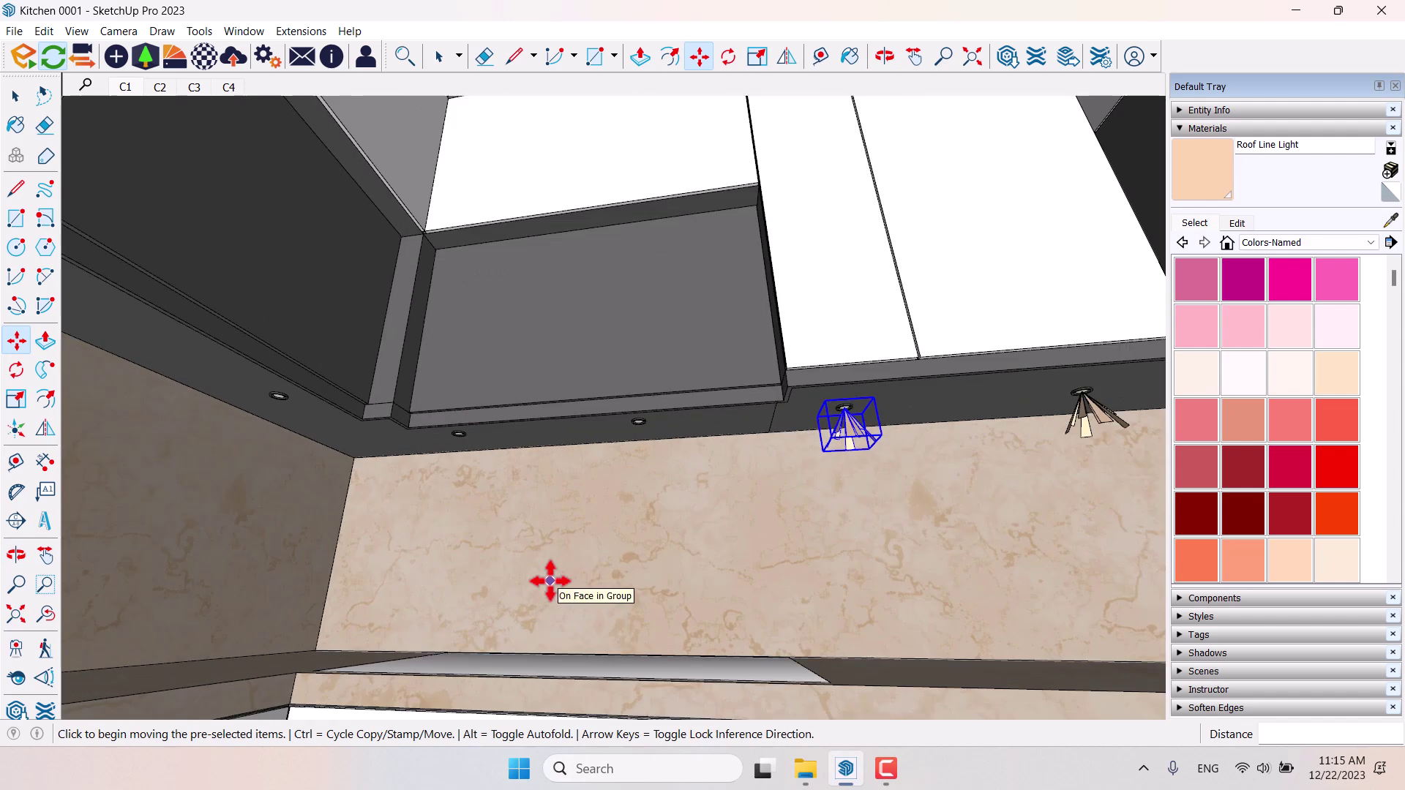
text(3x)
key(Return)
key(space)
Copy the second row's last IES light by its apex to the center of the first under-cabinet lamp on the third wall.
scroll(575, 475, up, 6)
click(630, 406)
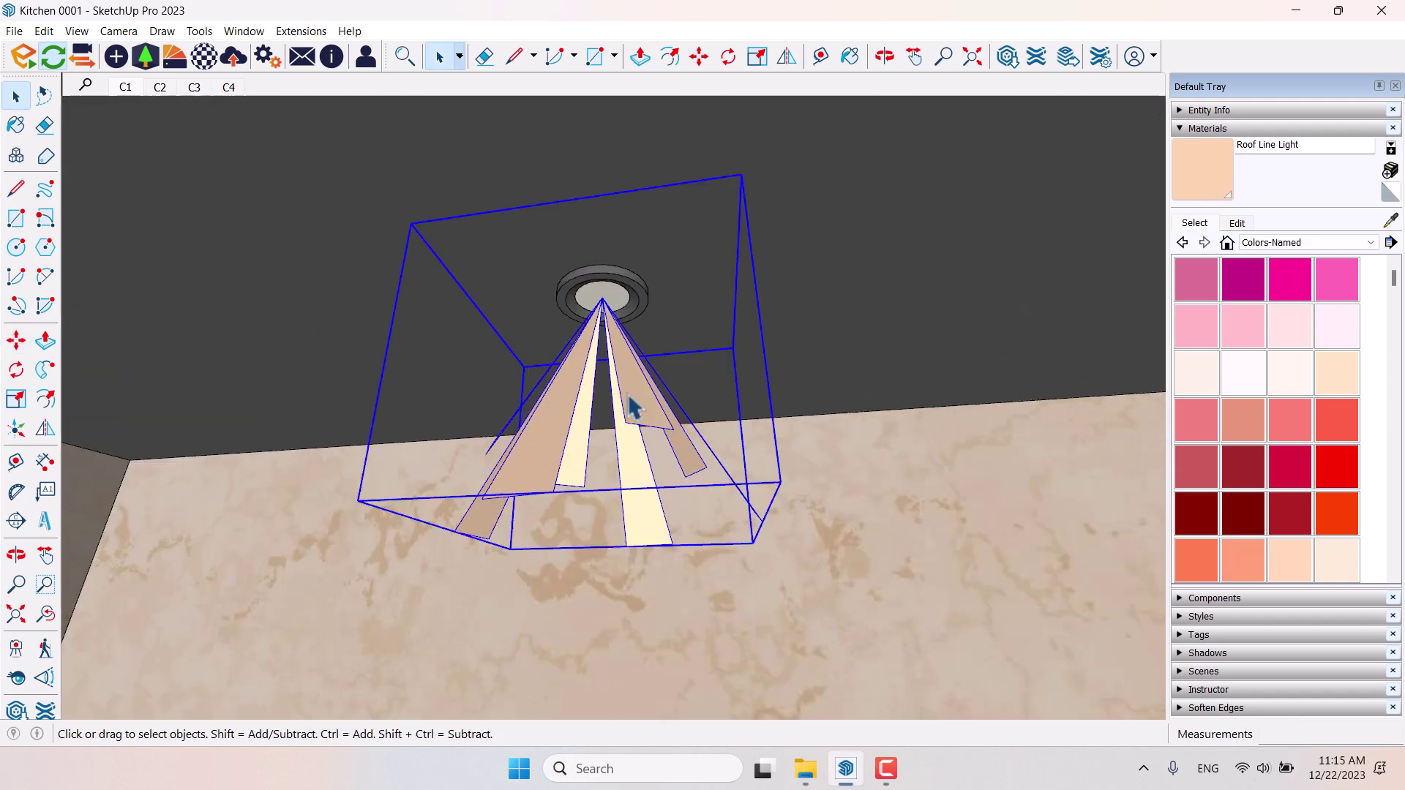
click(16, 340)
key(ctrl)
click(601, 296)
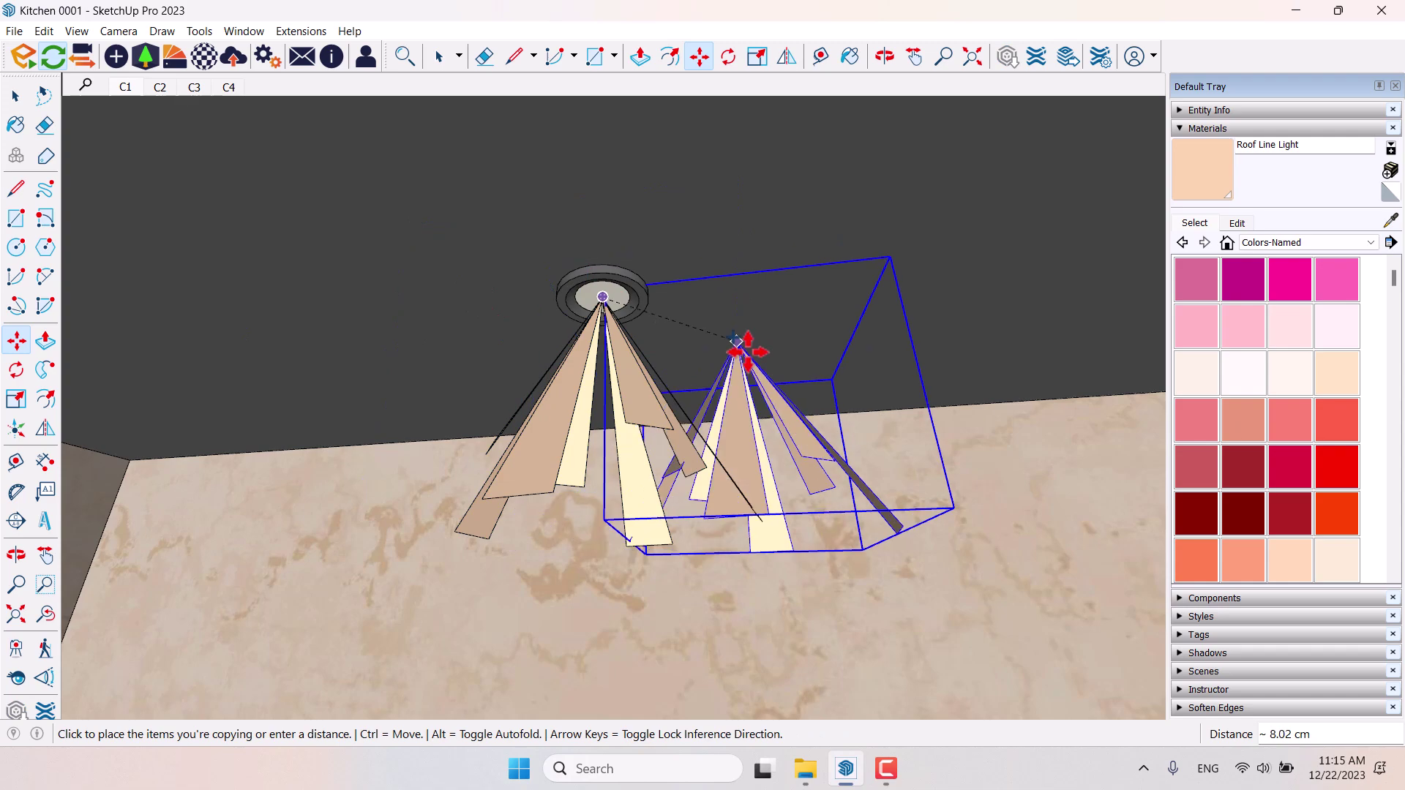
middle_drag(743, 351, 571, 251)
scroll(627, 367, up, 5)
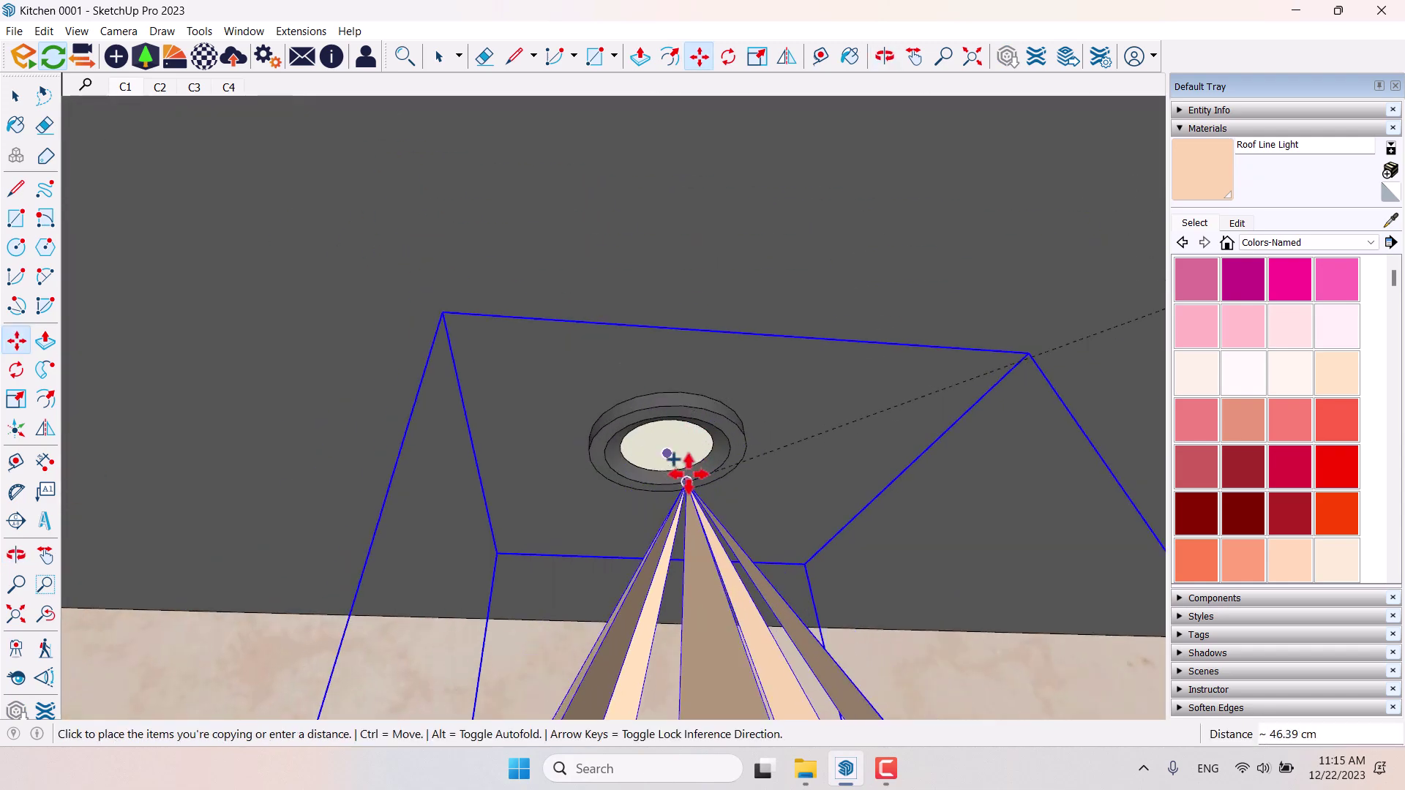
scroll(681, 468, down, 3)
click(672, 465)
Copy the third wall's first under-cabinet IES light 54 cm along the row to the next lamp and array the copy 3x.
scroll(669, 453, down, 3)
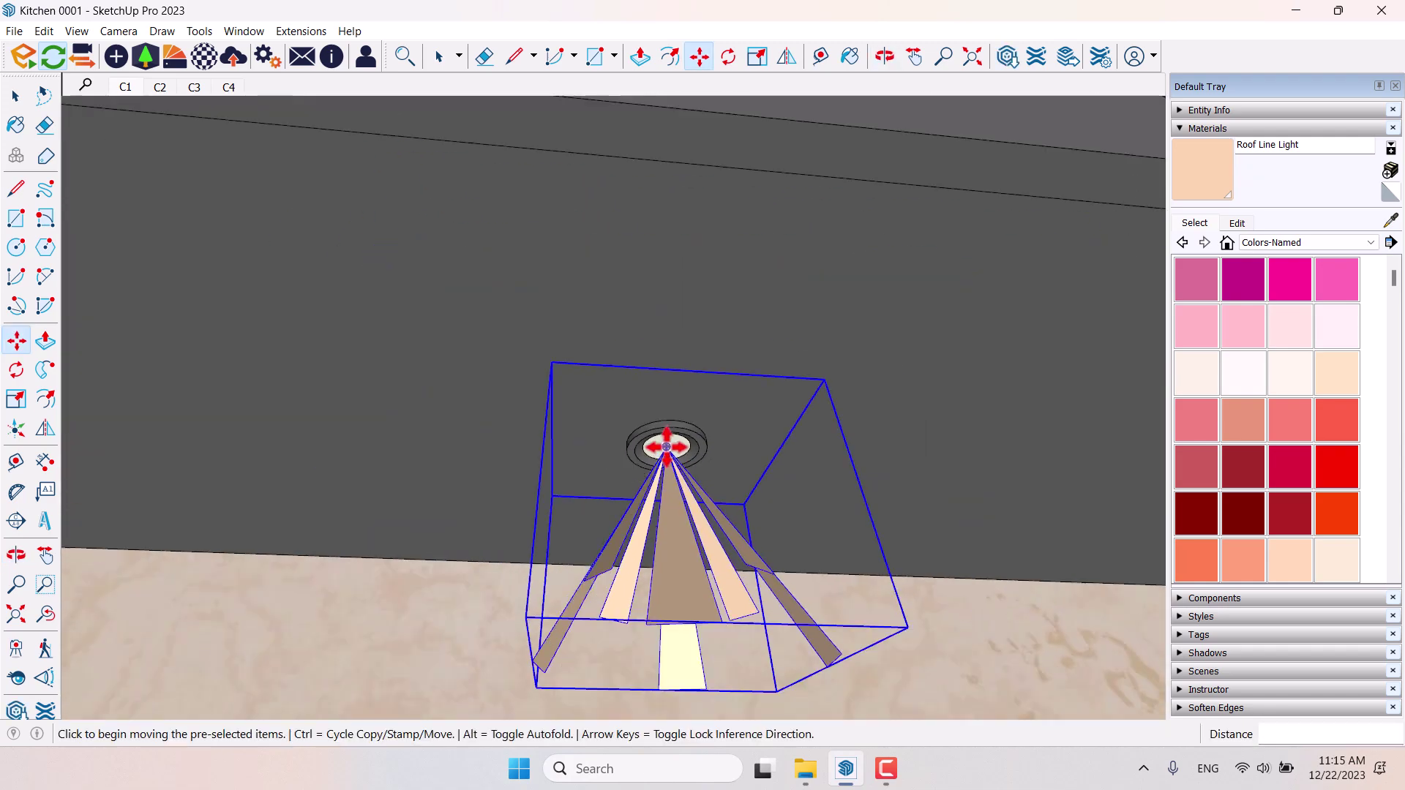
middle_drag(666, 447, 683, 564)
click(683, 565)
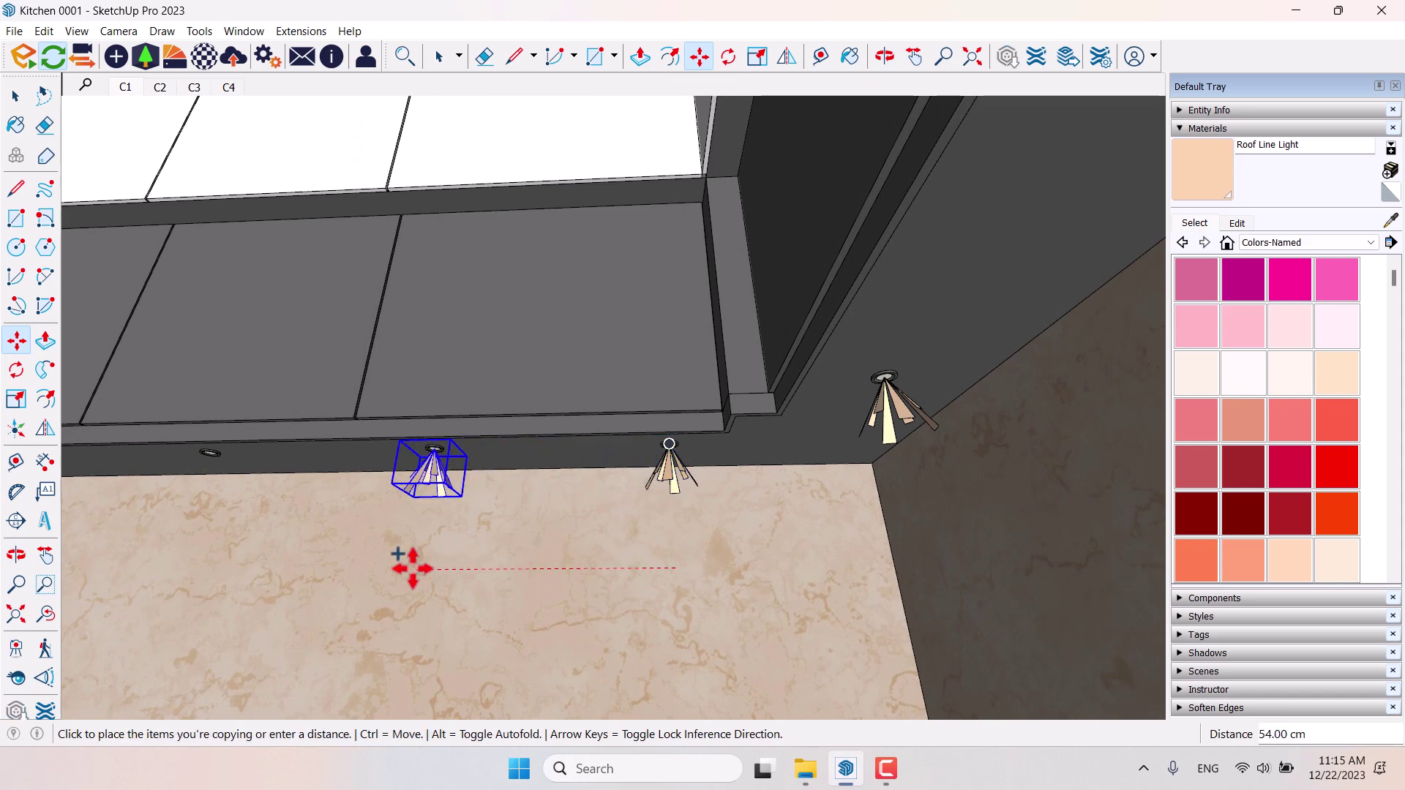
scroll(412, 569, up, 3)
key(Escape)
scroll(938, 601, down, 4)
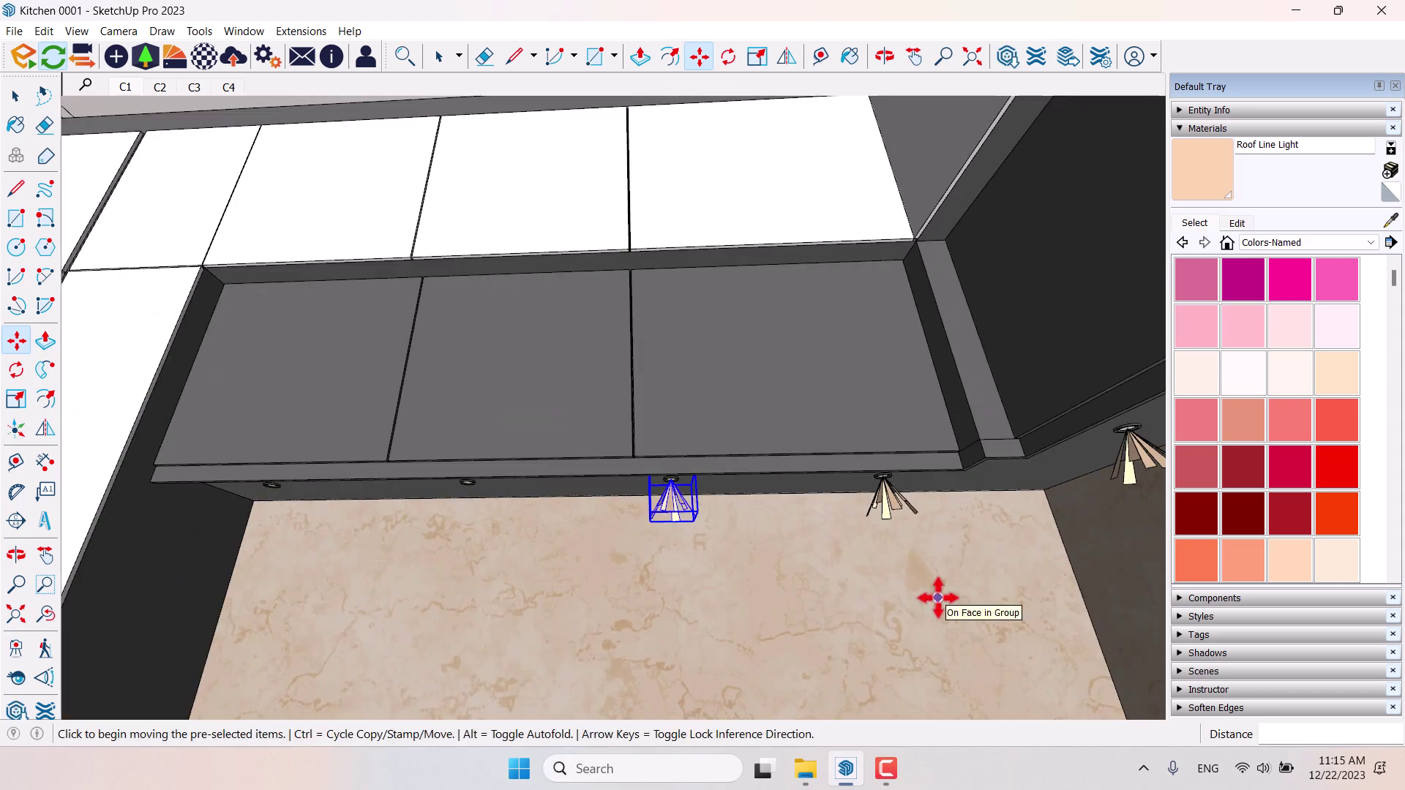
text(3x)
key(Return)
key(space)
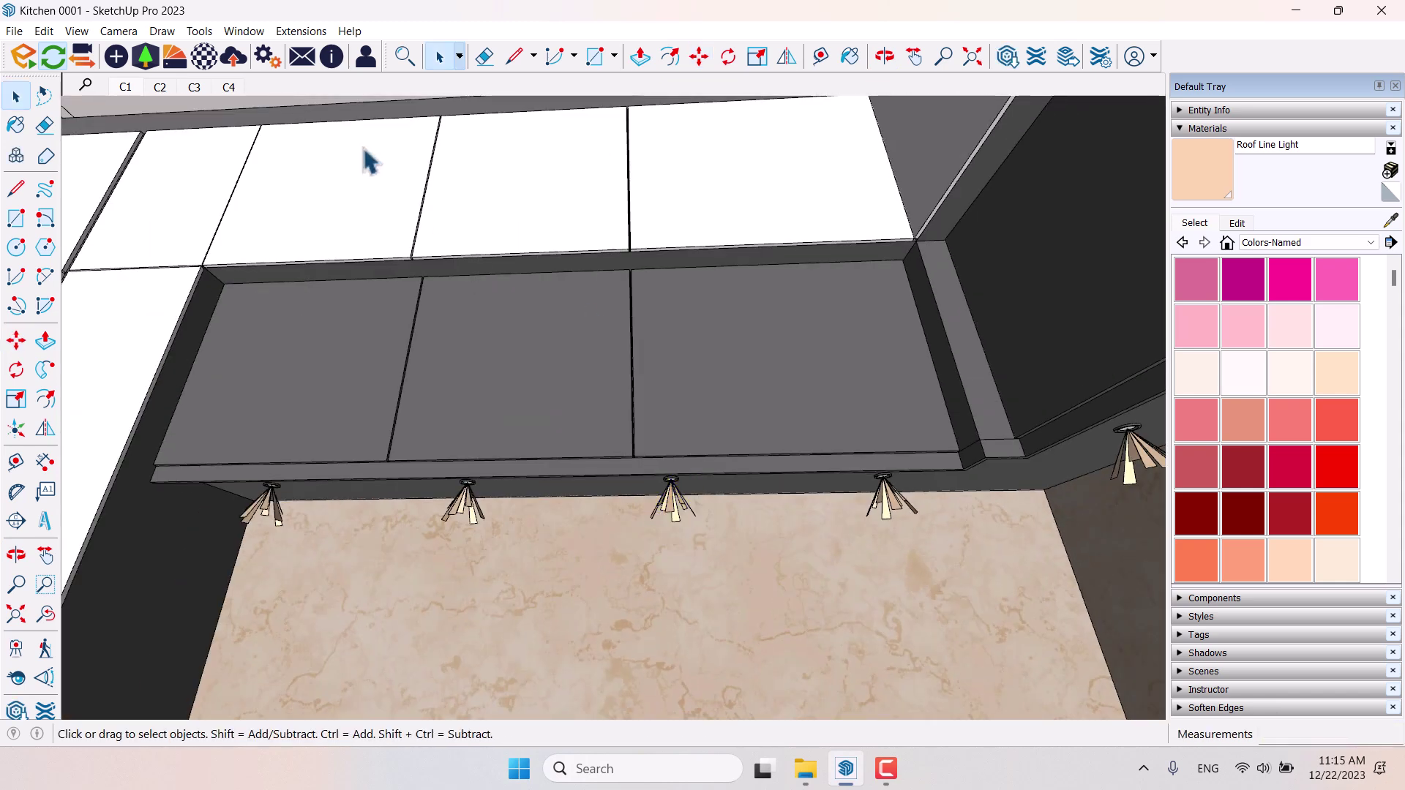
Return to scene C1, close the Default Tray and bring up the Enscape render.
click(125, 87)
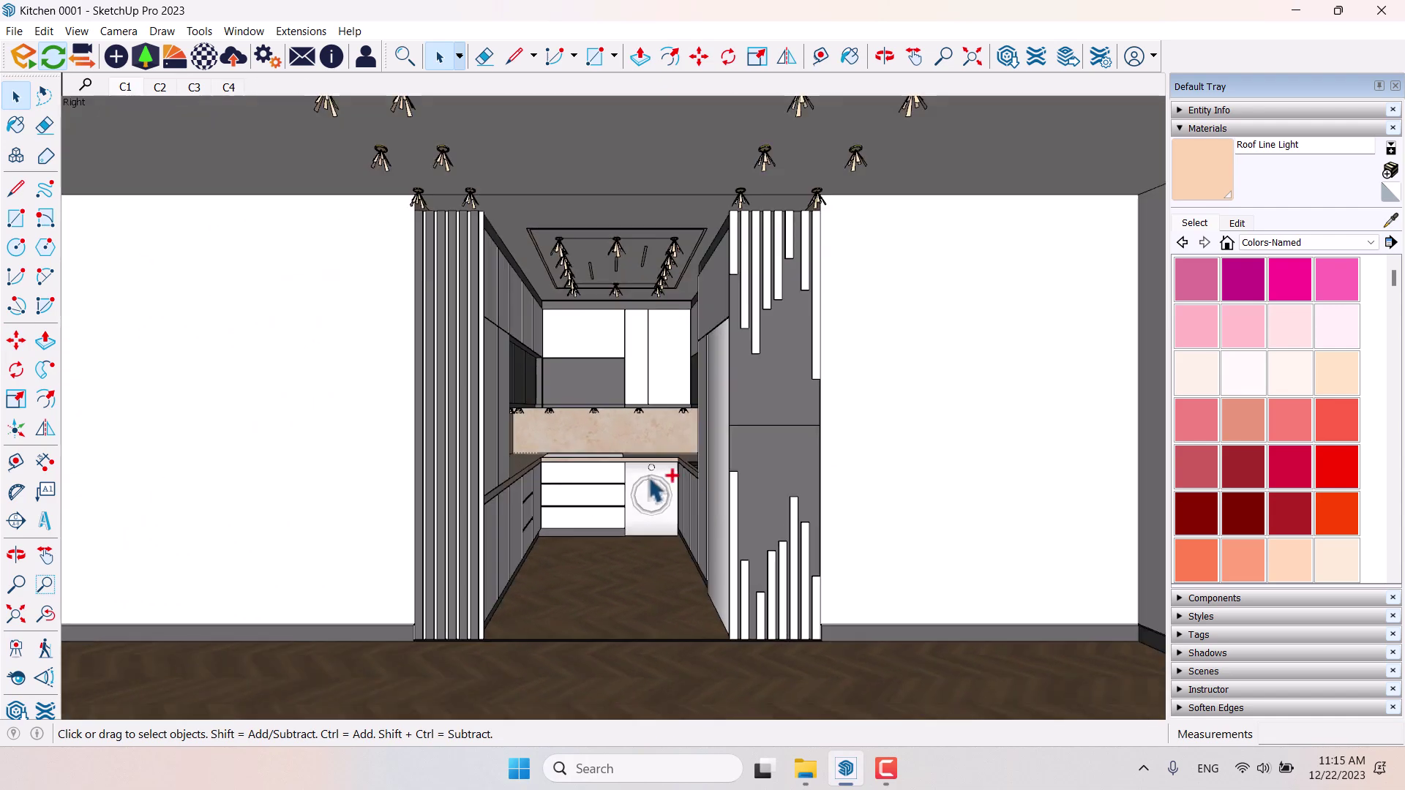
click(1396, 86)
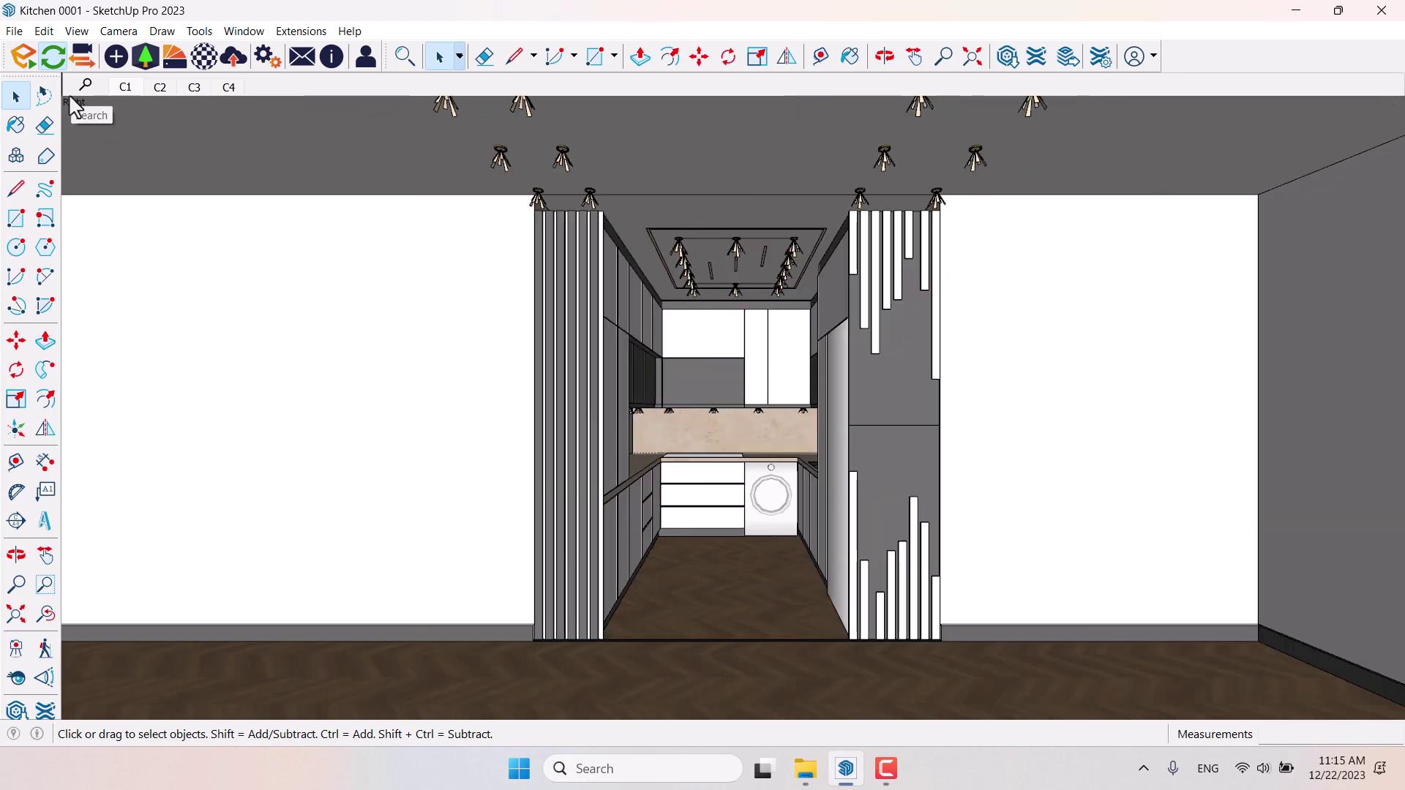
click(36, 62)
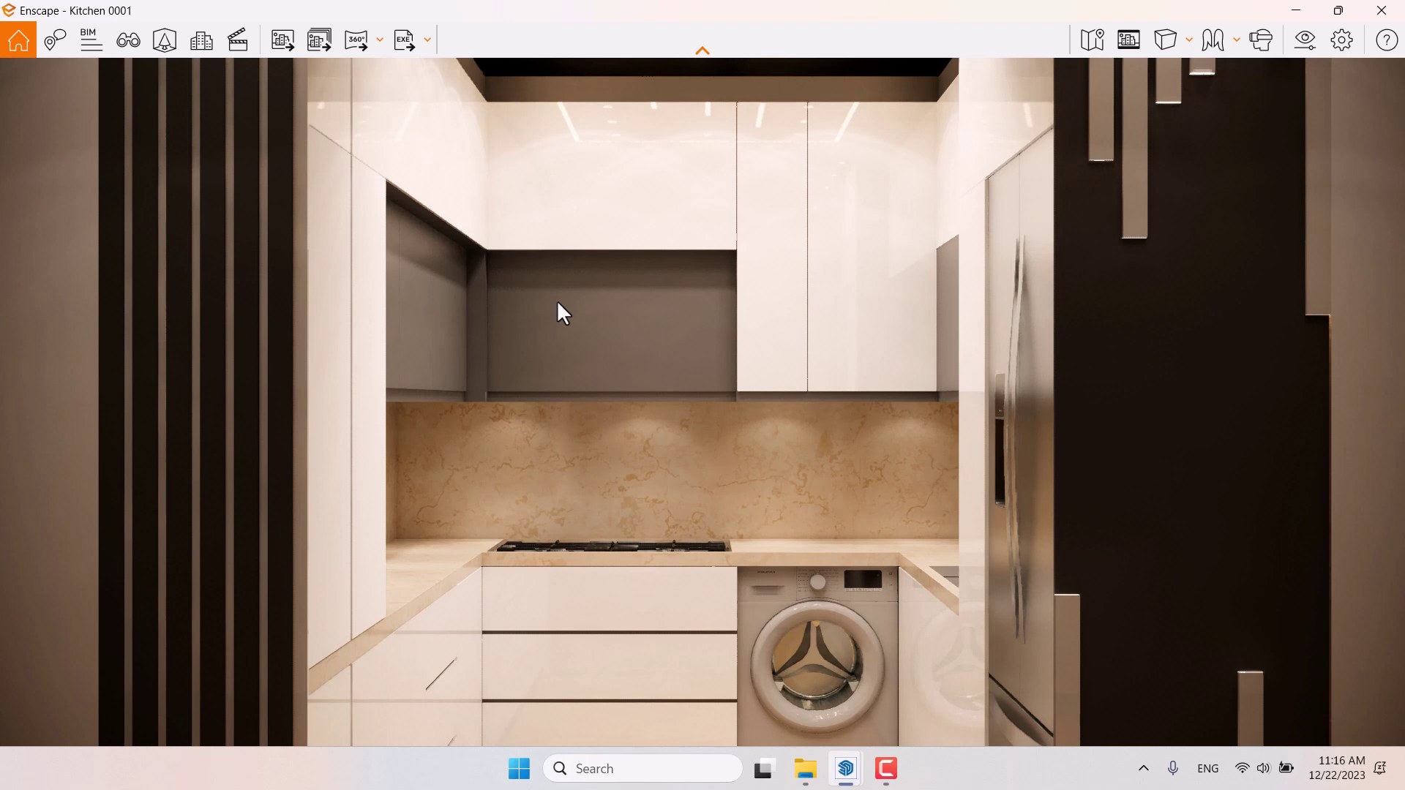
Turn on the safe frame in the Enscape render and arrange the SketchUp and Enscape windows side by side.
click(1129, 40)
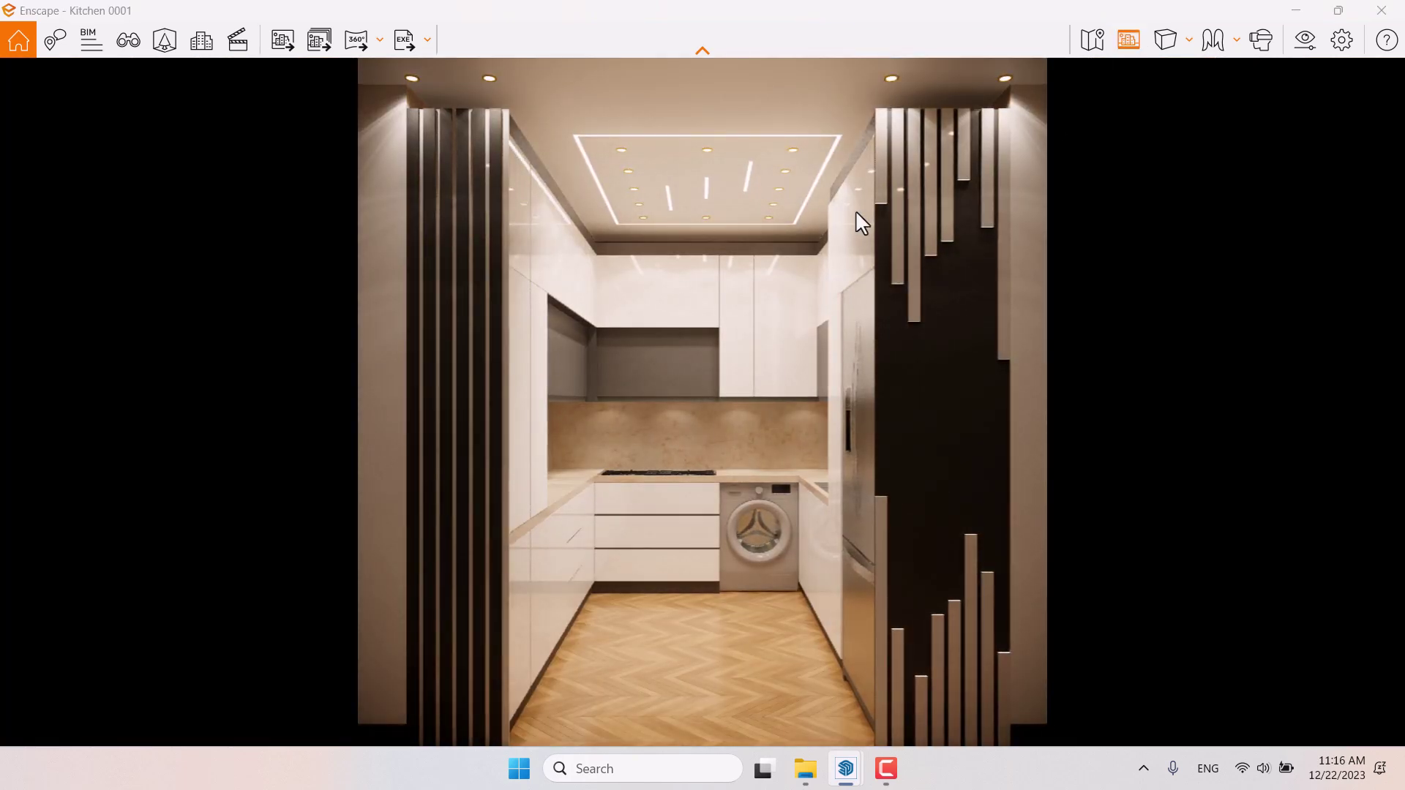
double_click(831, 15)
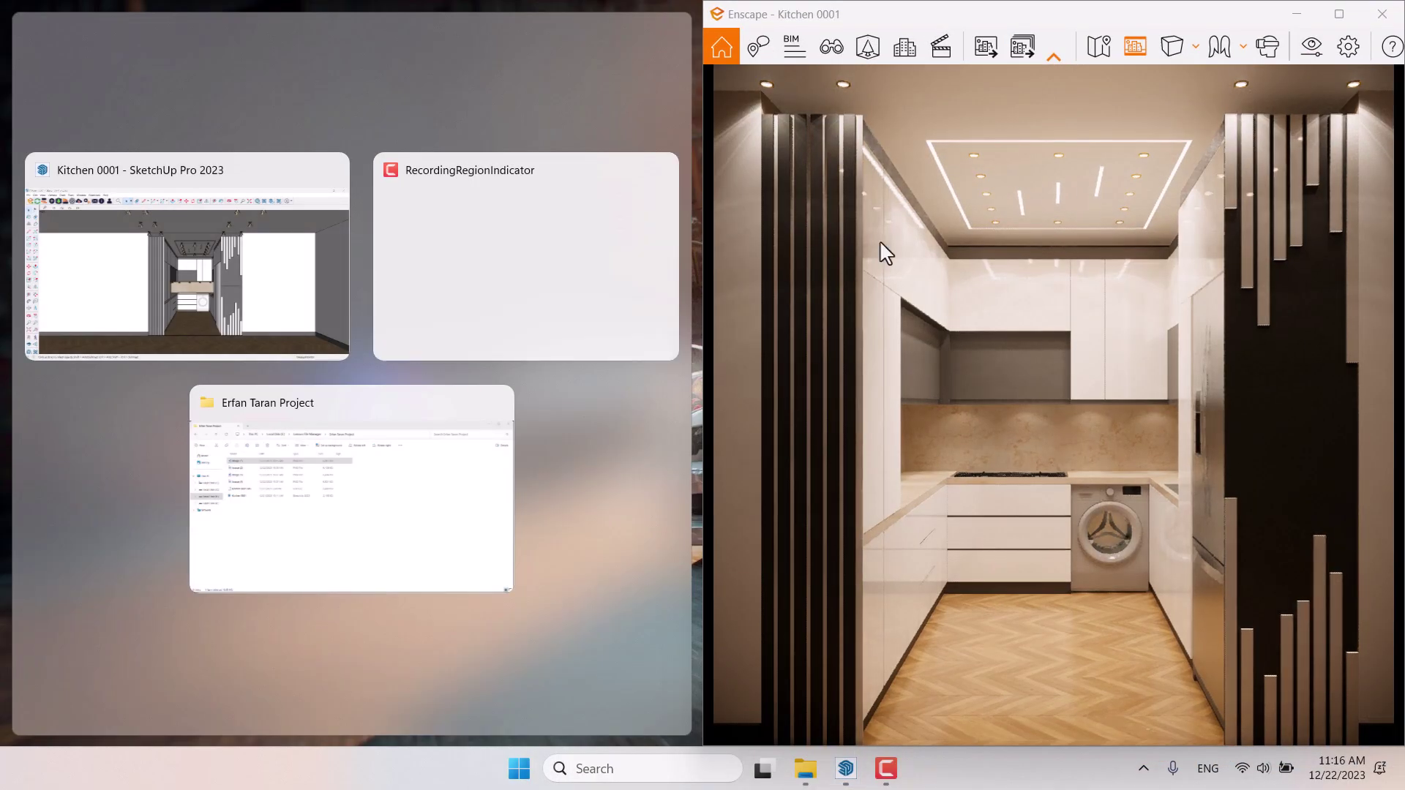
click(168, 258)
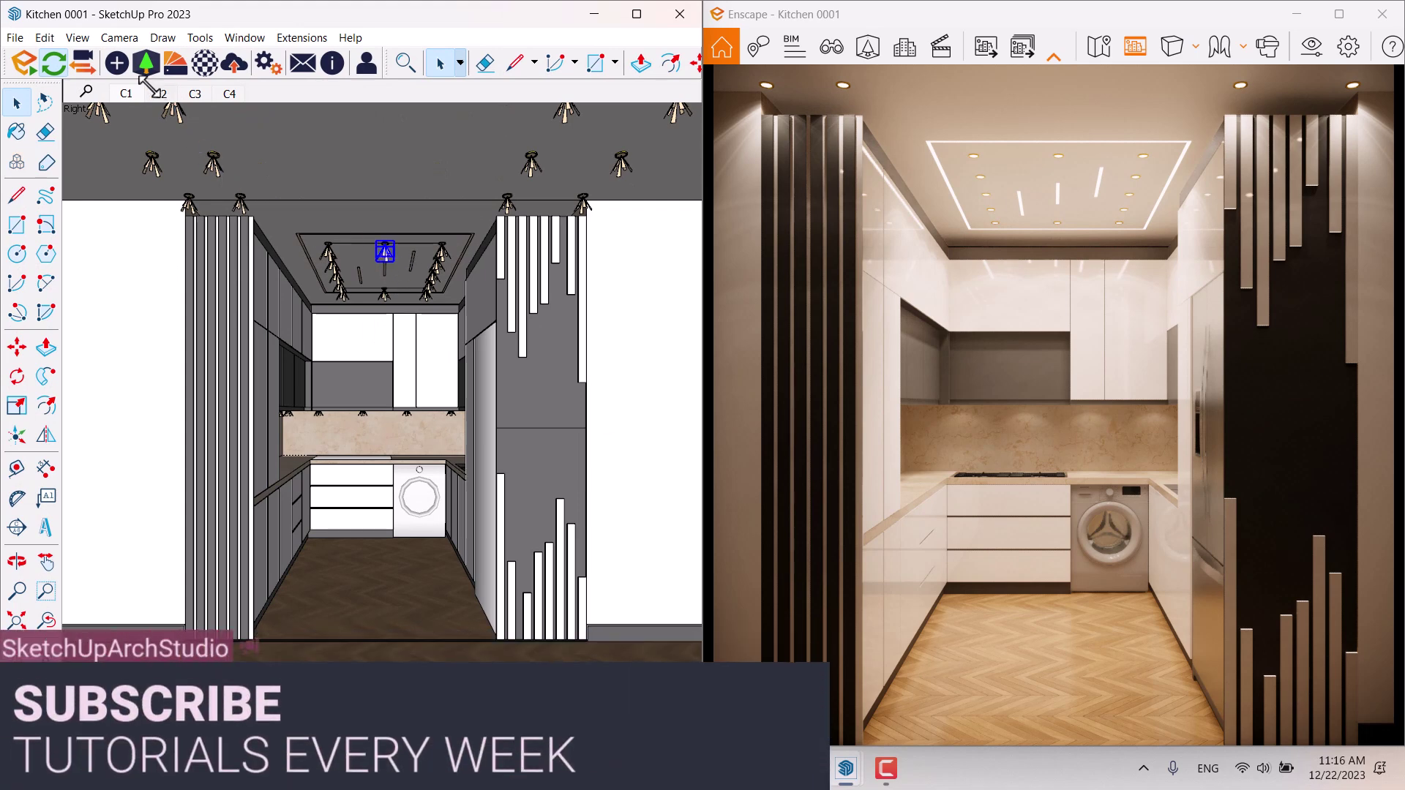
Set the luminous intensity of the kitchen's recessed ceiling IES light to 300 cd in the Enscape Objects window.
click(116, 64)
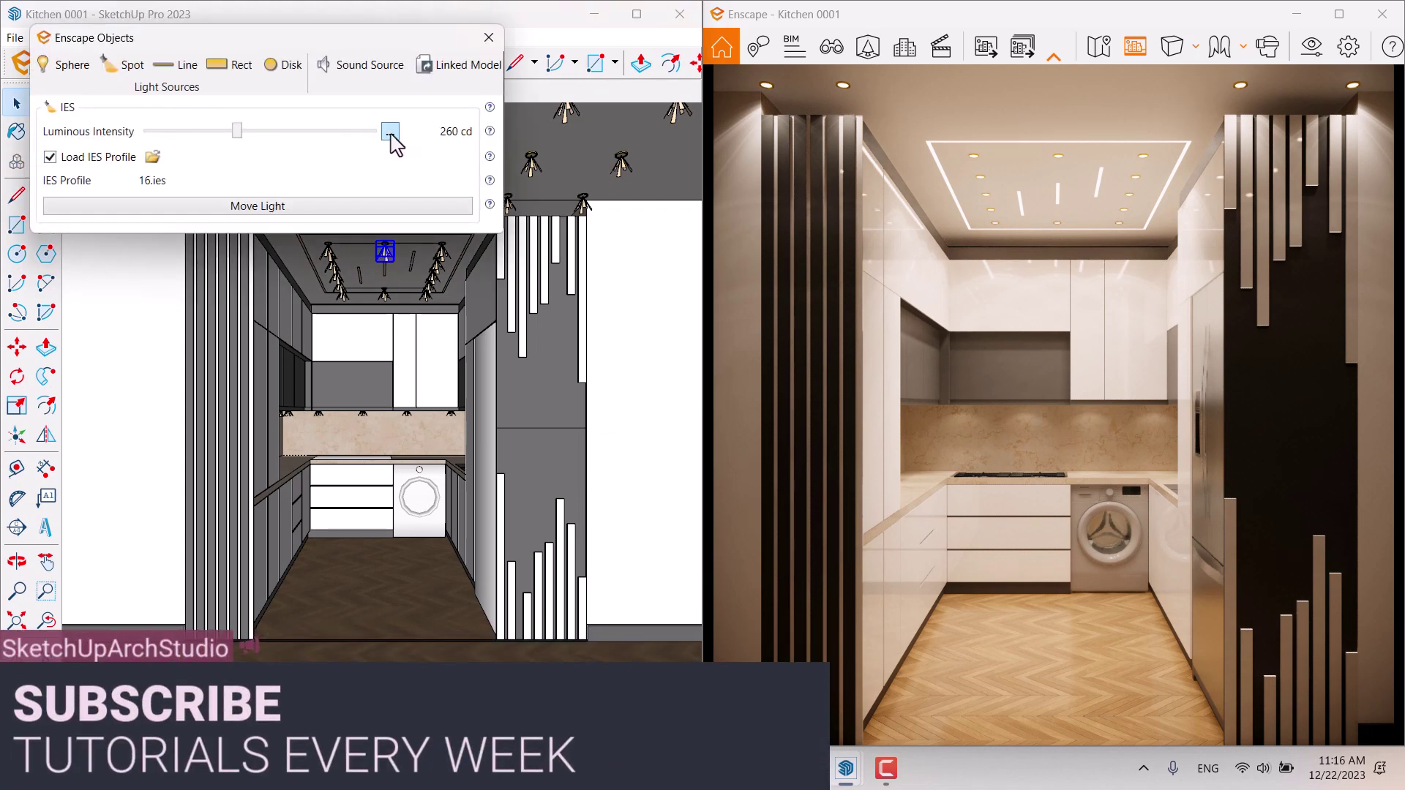
click(390, 131)
click(414, 164)
text(300)
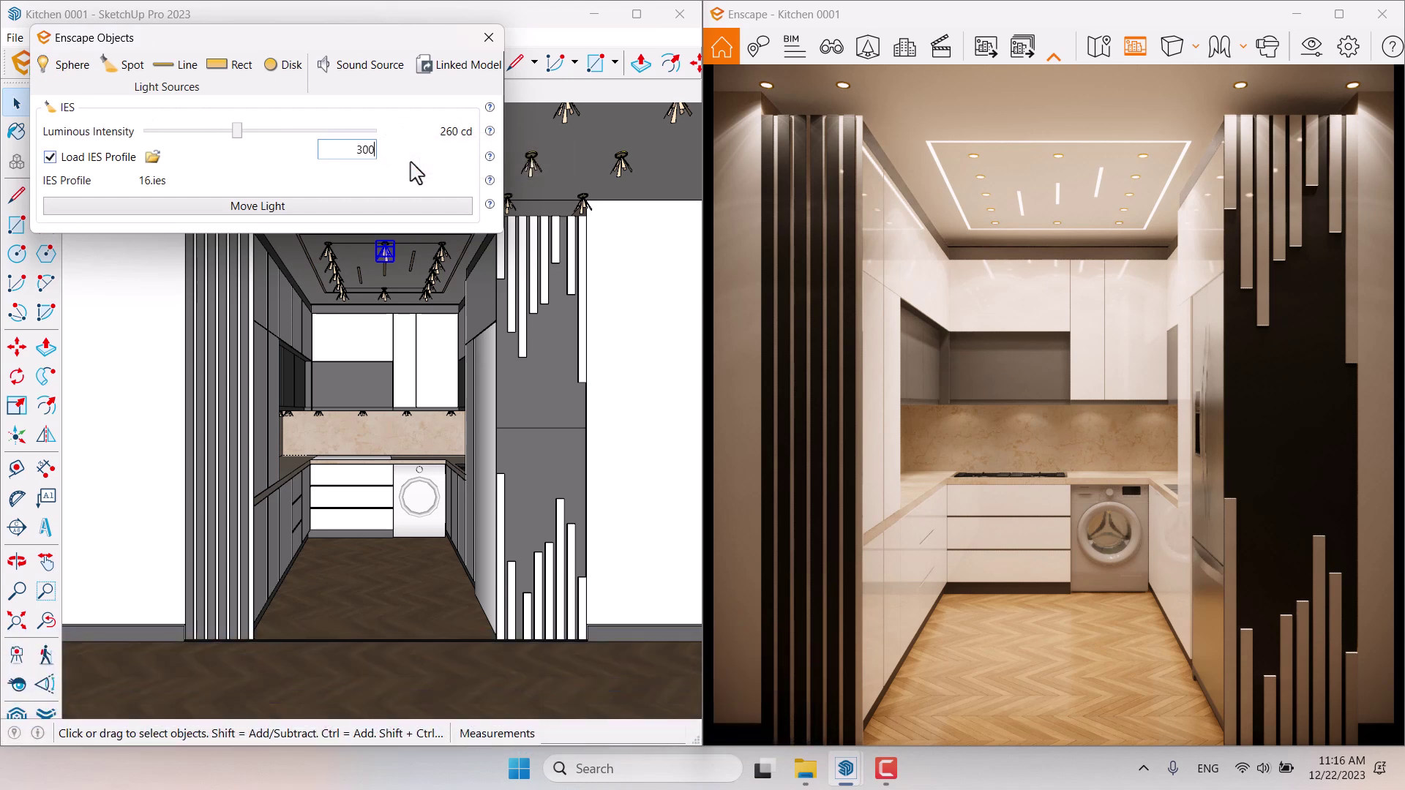
key(Return)
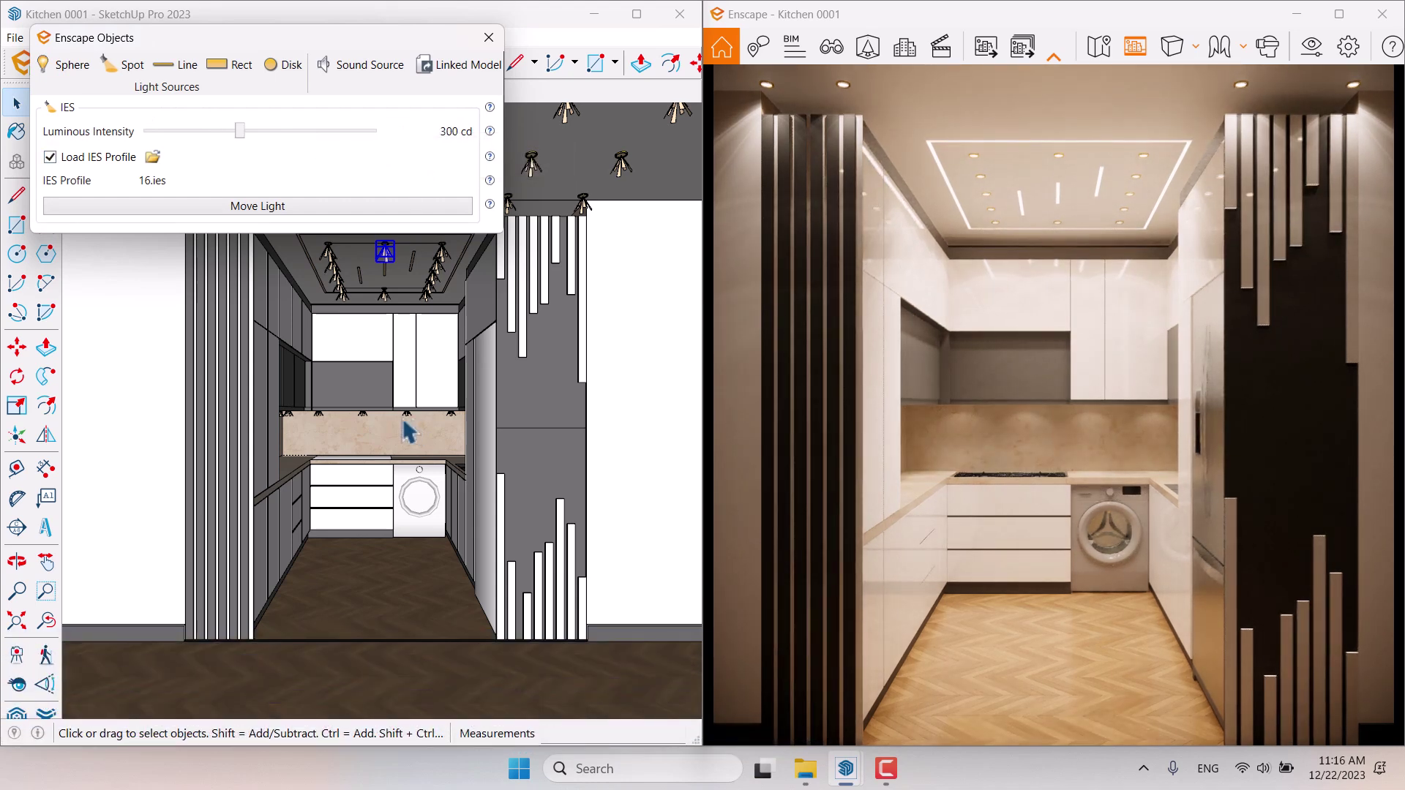
Select an under-cabinet IES light on the back wall and set its luminous intensity to 400 cd.
click(406, 414)
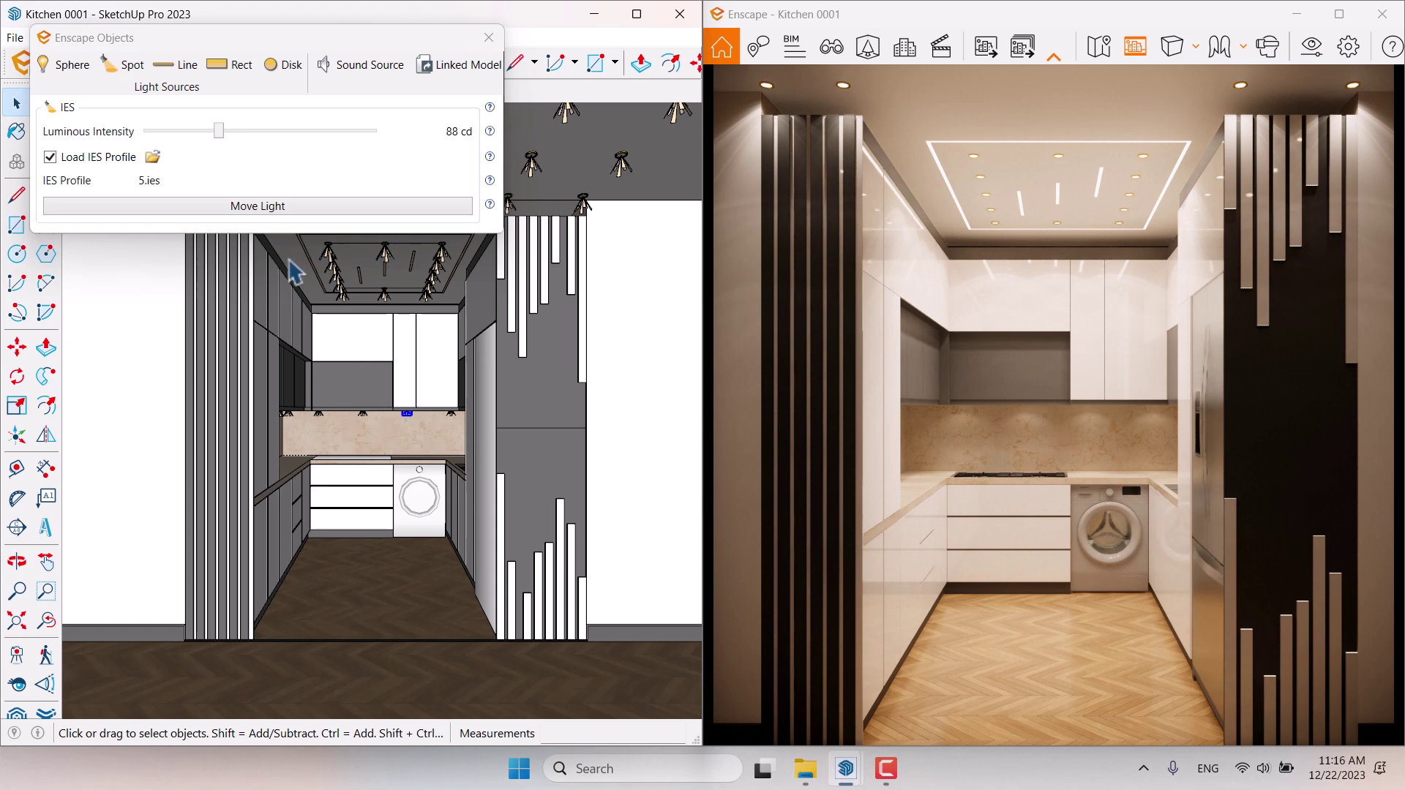
drag(218, 132, 247, 138)
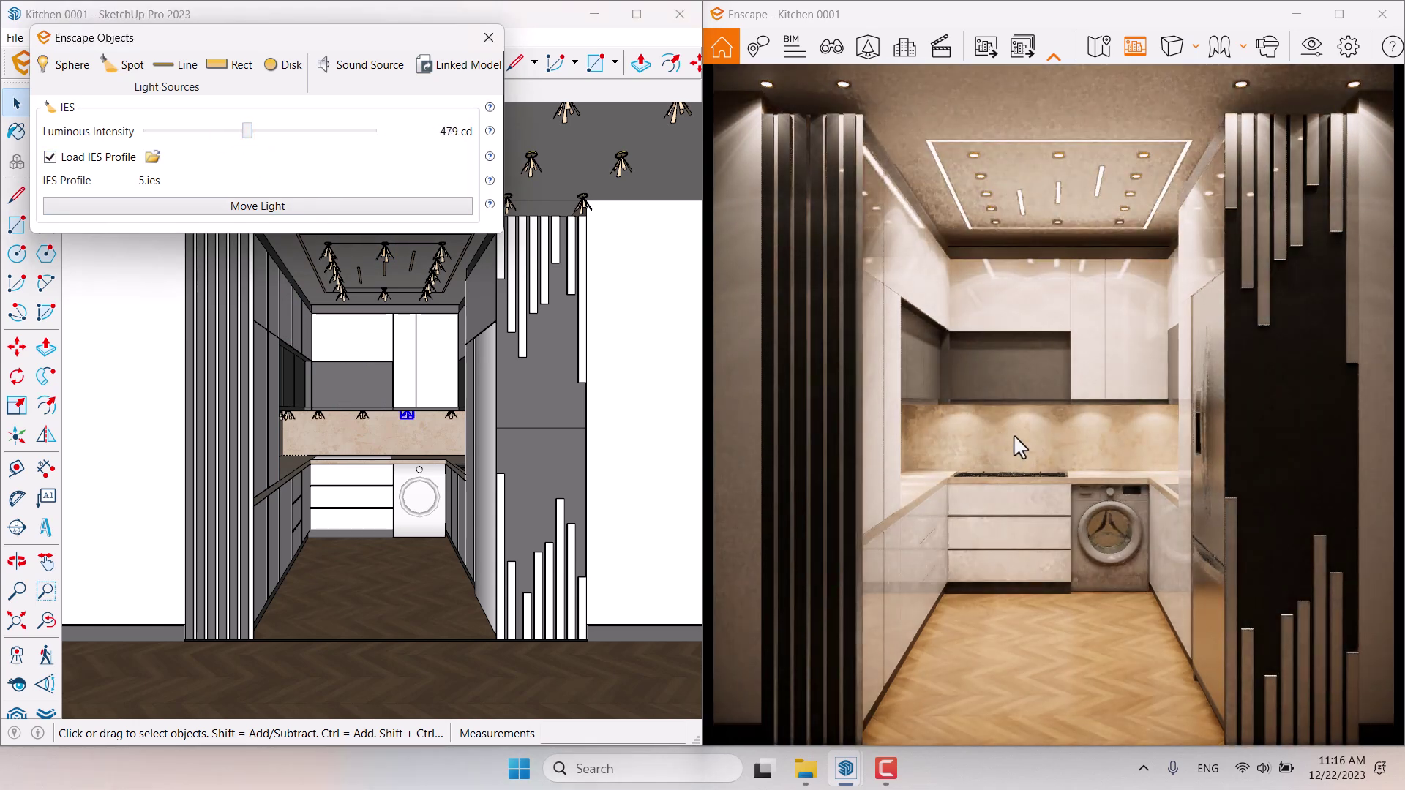
right_click(388, 129)
click(407, 161)
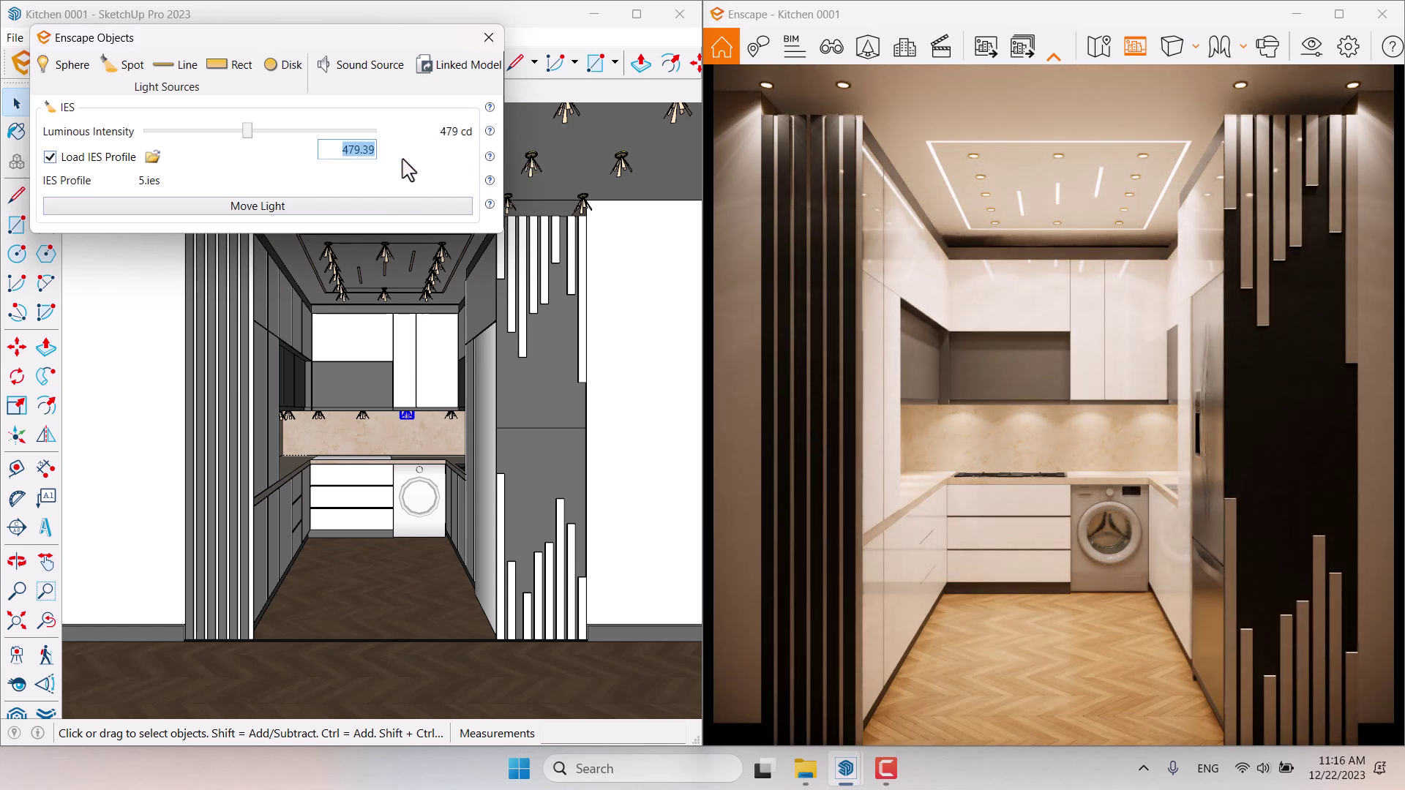
text(400)
key(Return)
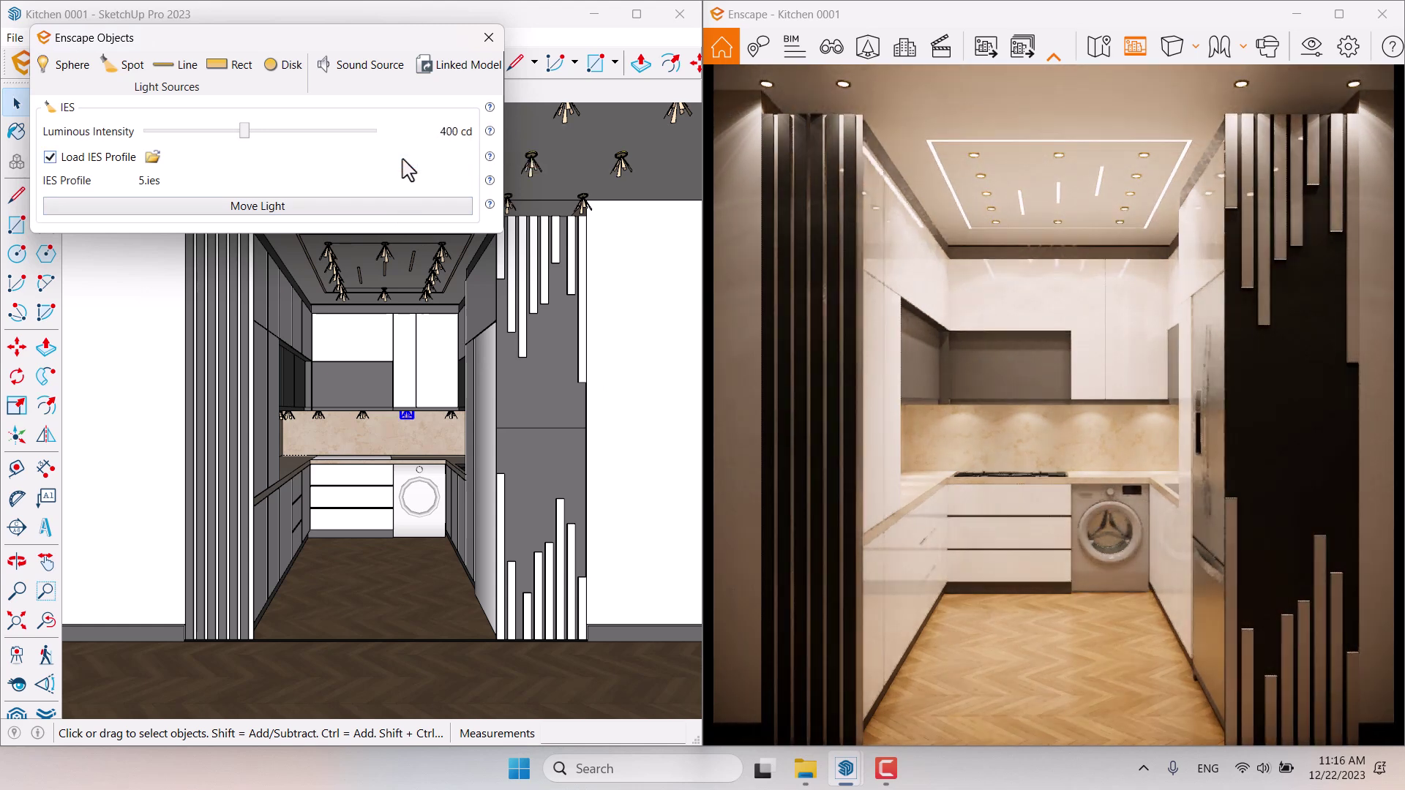
Try 250 cd and 100 cd for the under-cabinet IES light and settle on a luminous intensity of 144 cd.
right_click(389, 134)
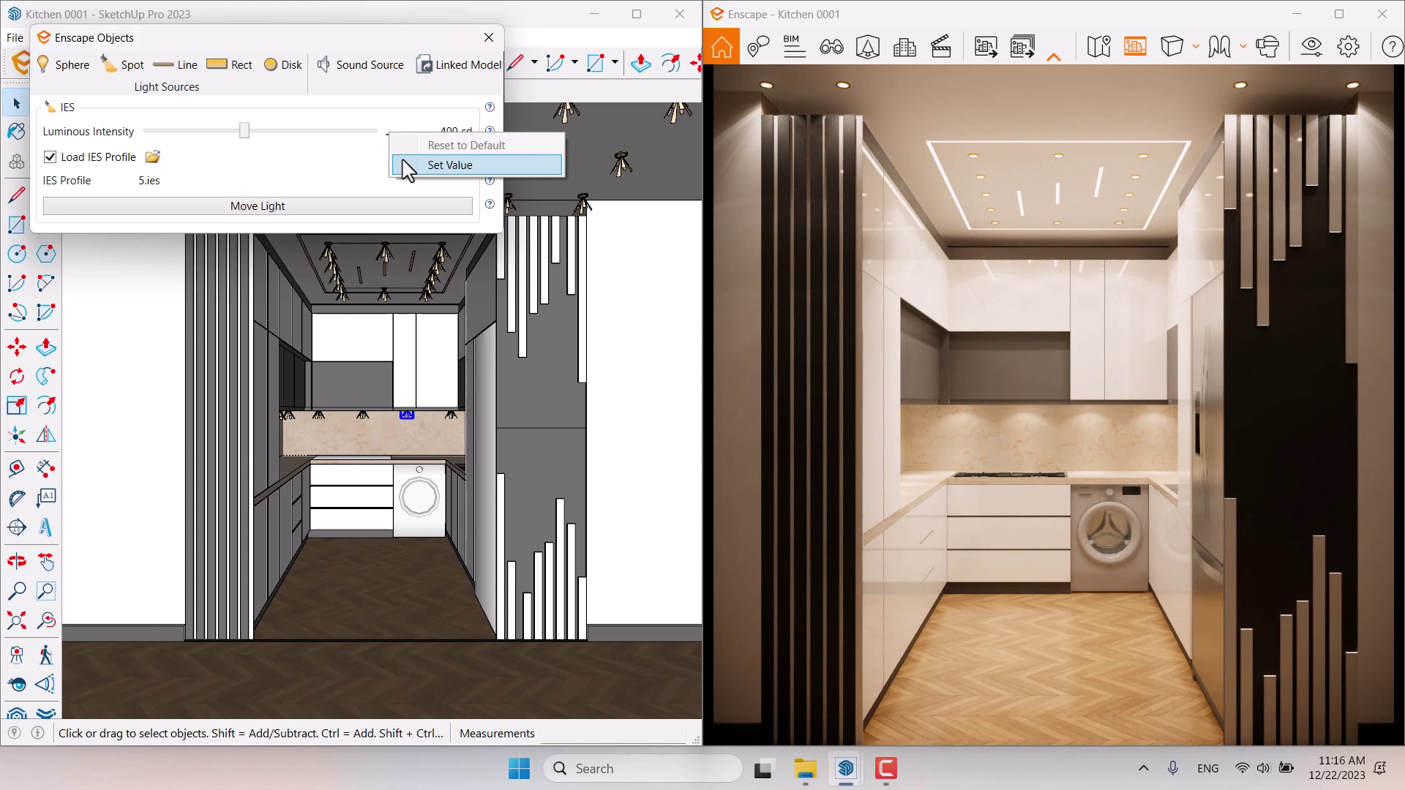
click(404, 164)
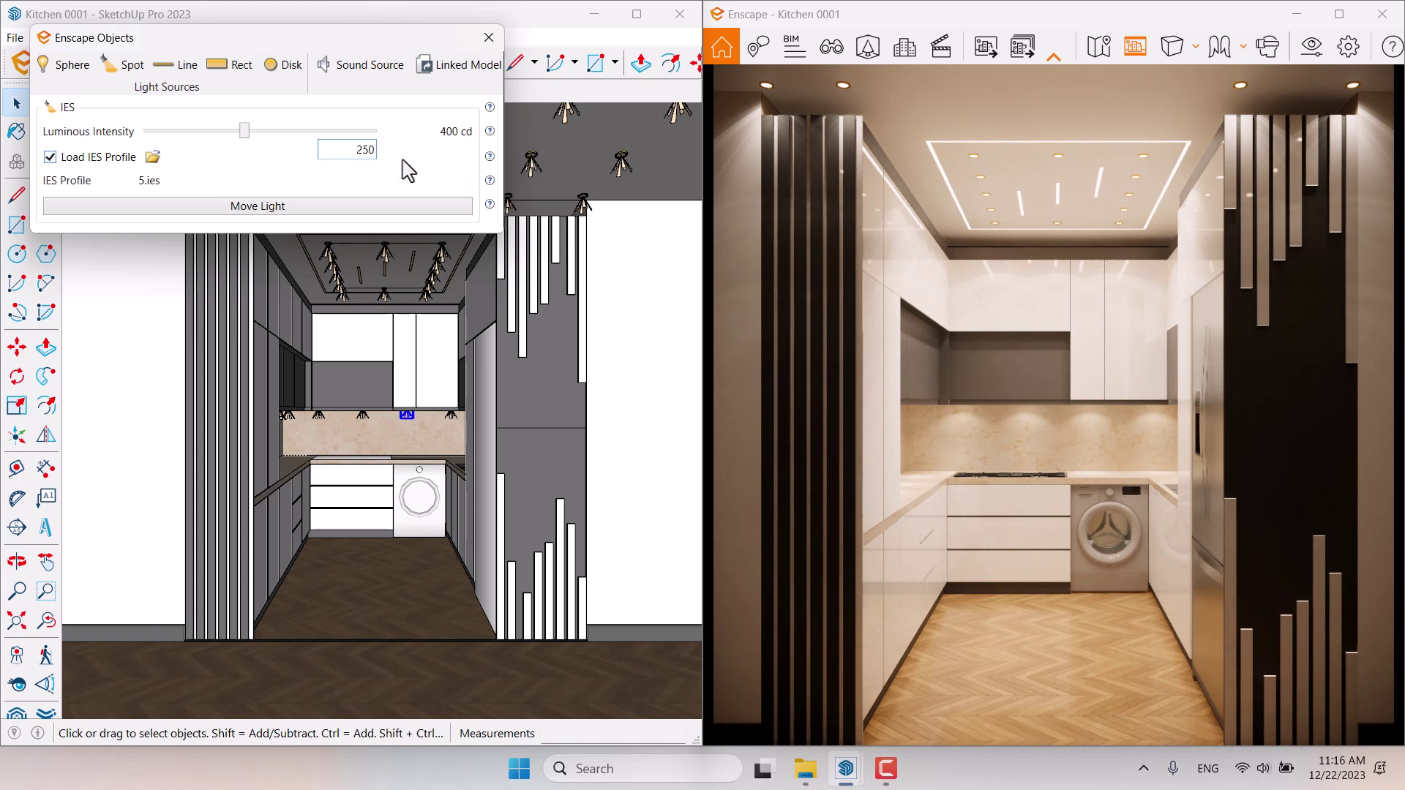
key(Return)
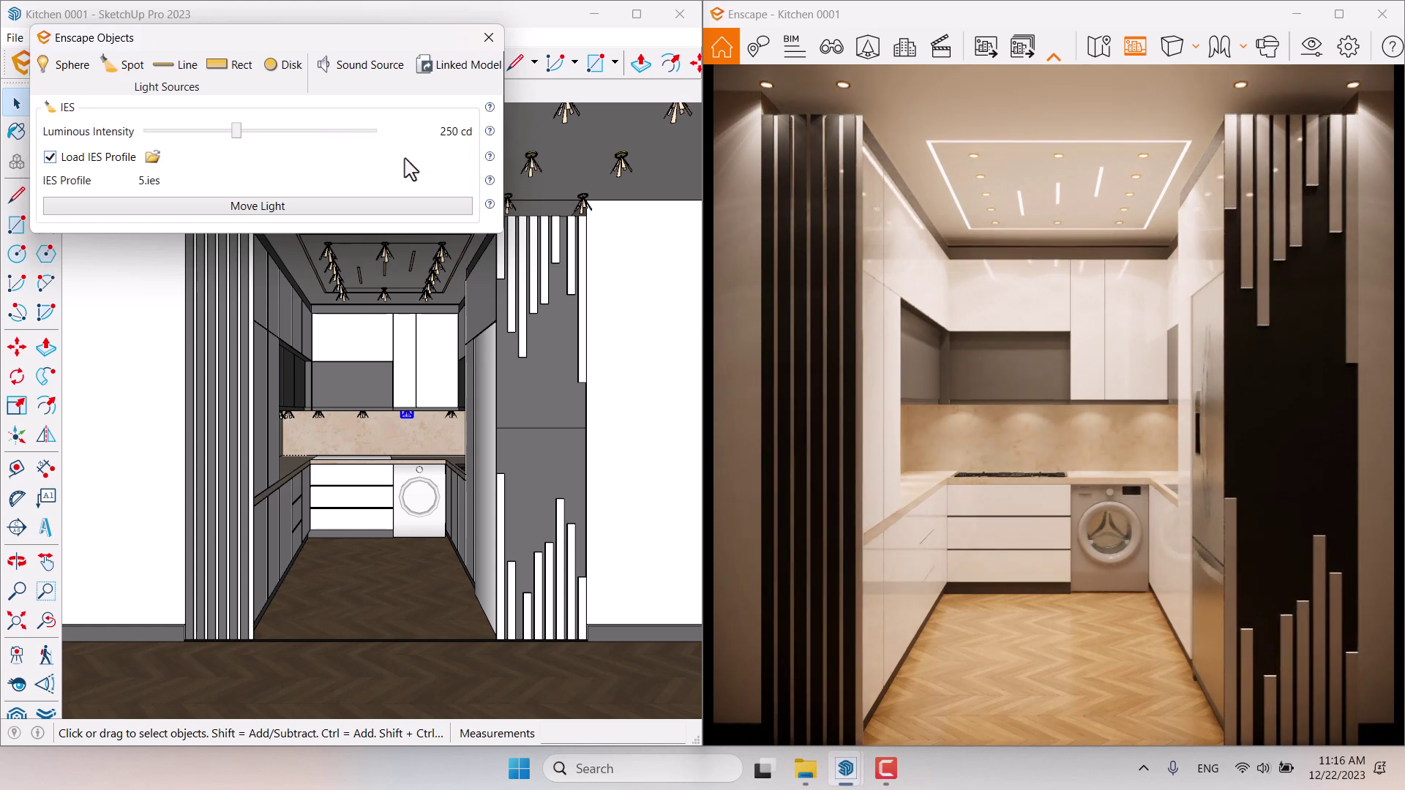
right_click(388, 134)
click(410, 162)
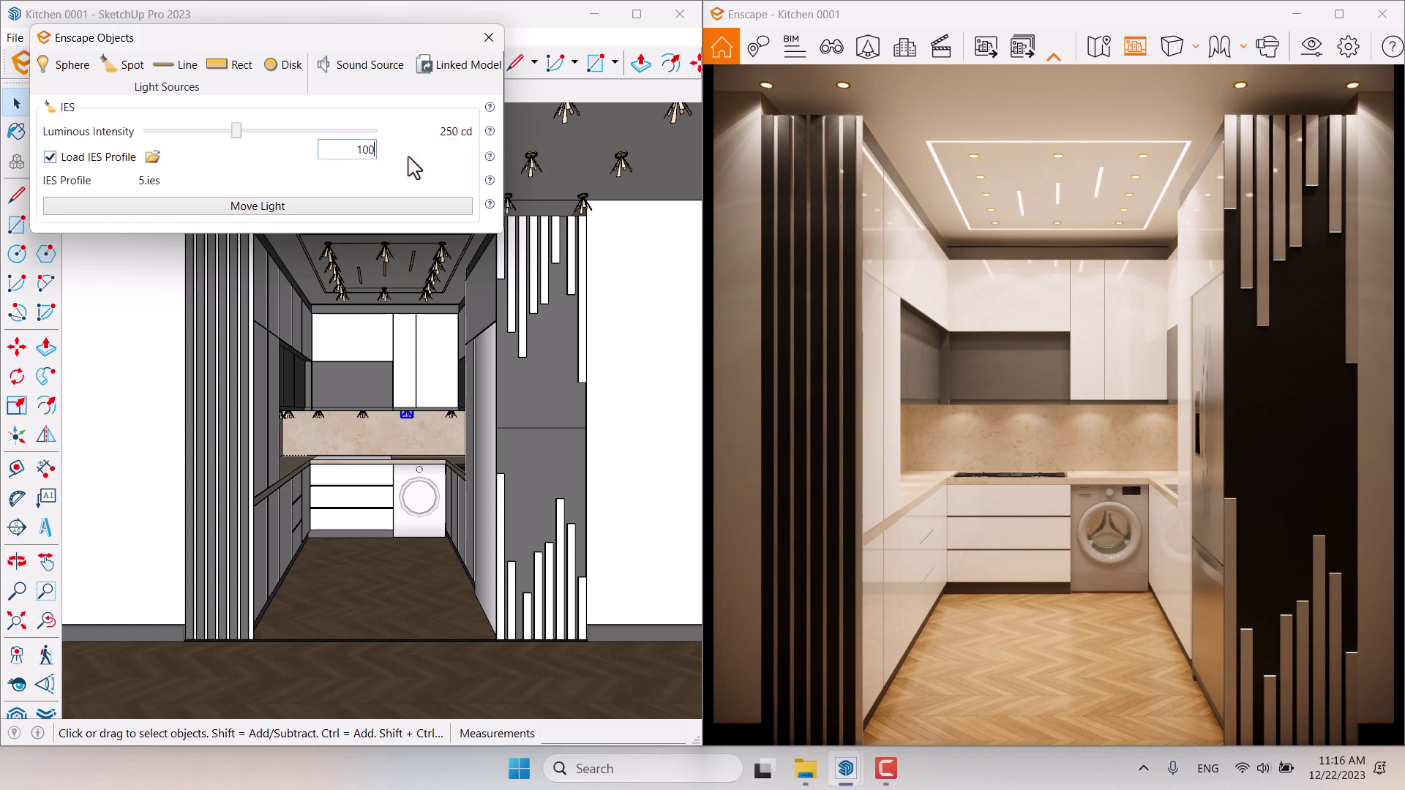
key(Return)
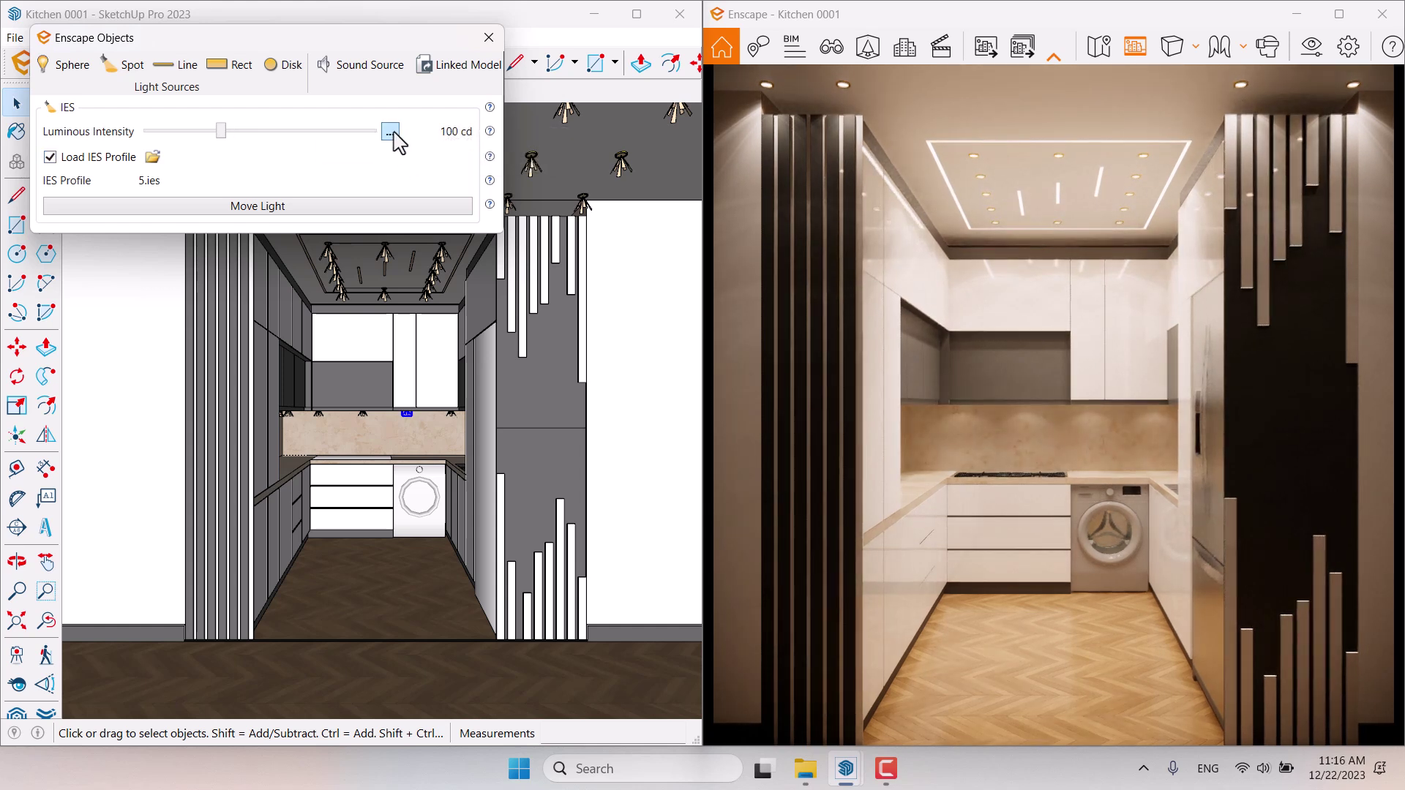
right_click(393, 134)
click(412, 162)
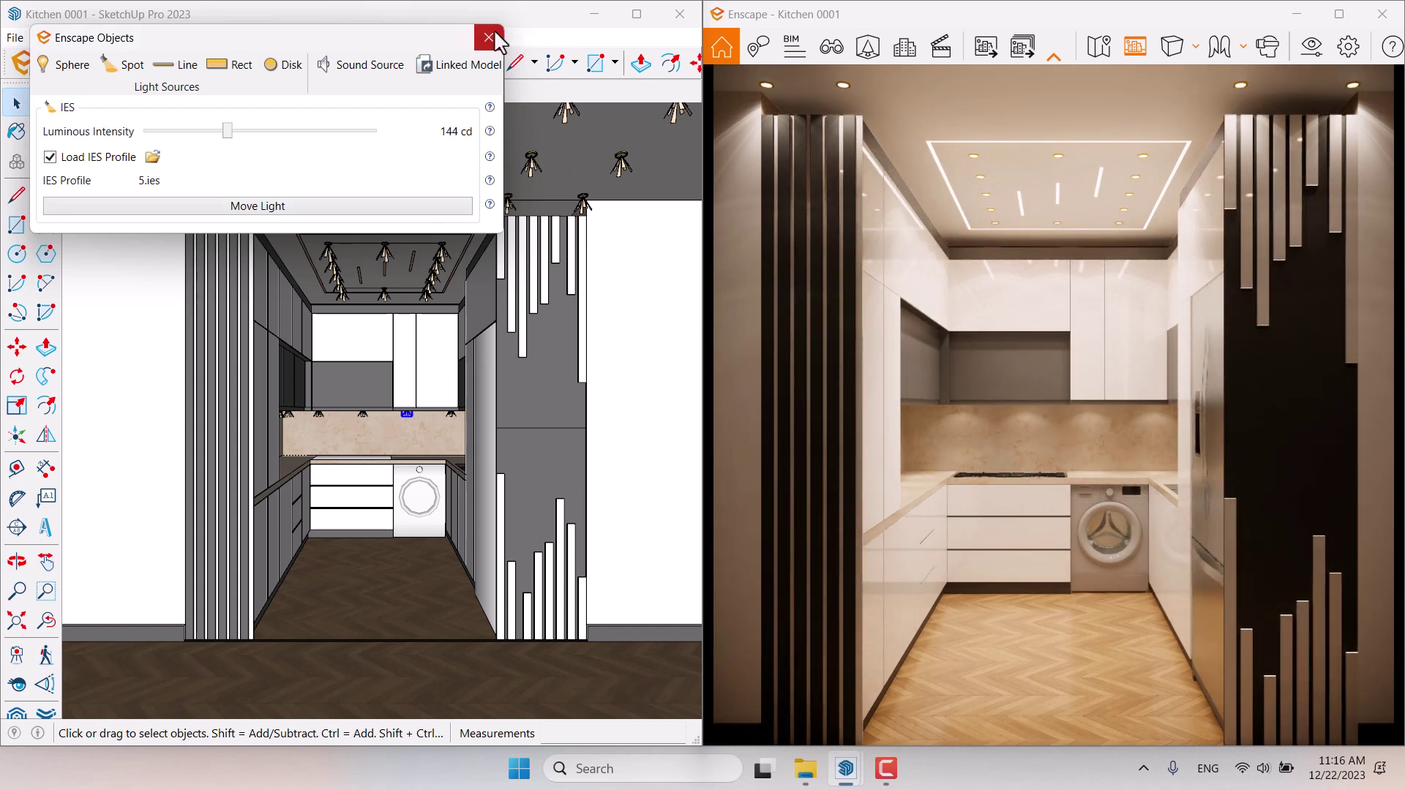
Set the luminous intensity of the IES spotlights on the ceiling in front of the kitchen to 266 cd and close Enscape Objects.
click(576, 112)
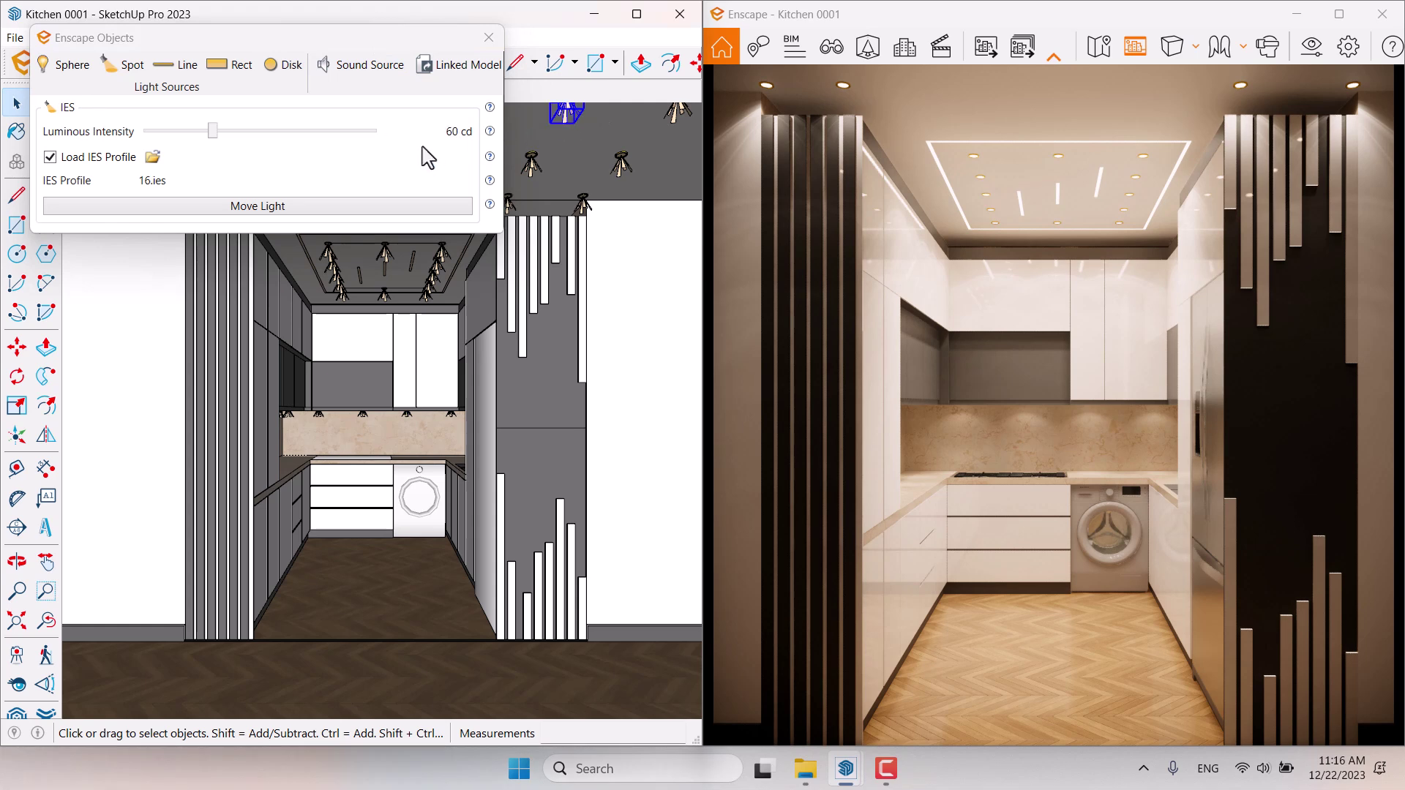
drag(217, 132, 249, 133)
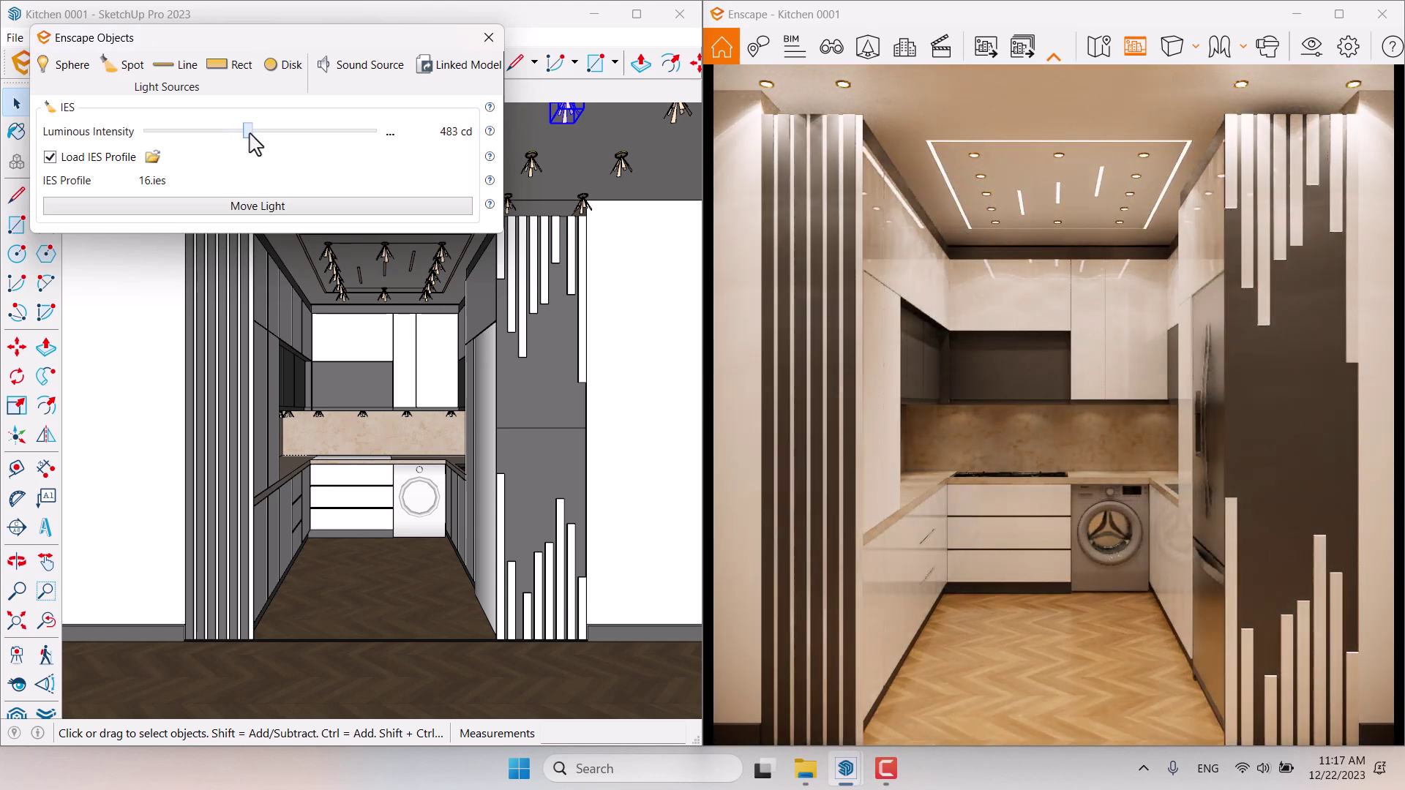
click(390, 133)
click(415, 164)
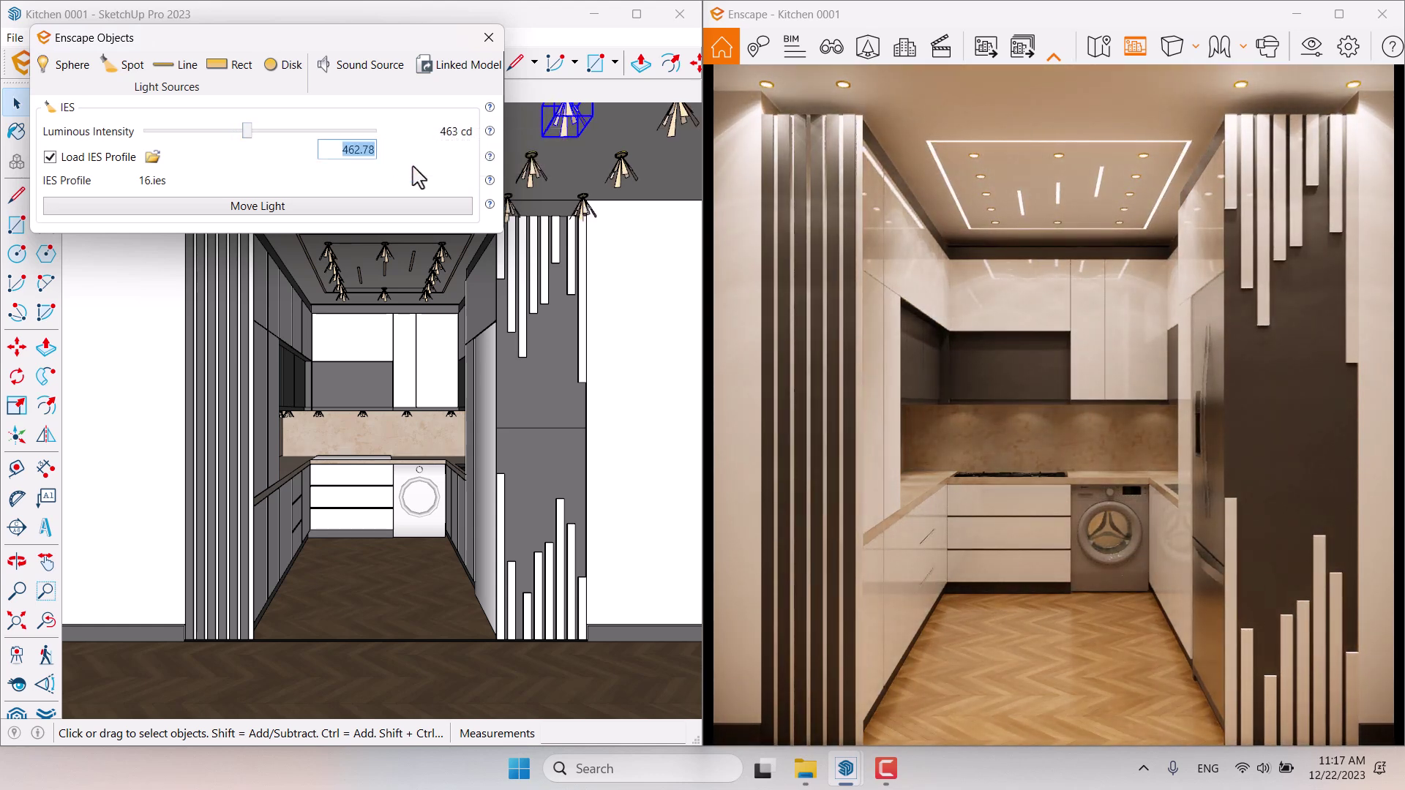
text(26)
key(Return)
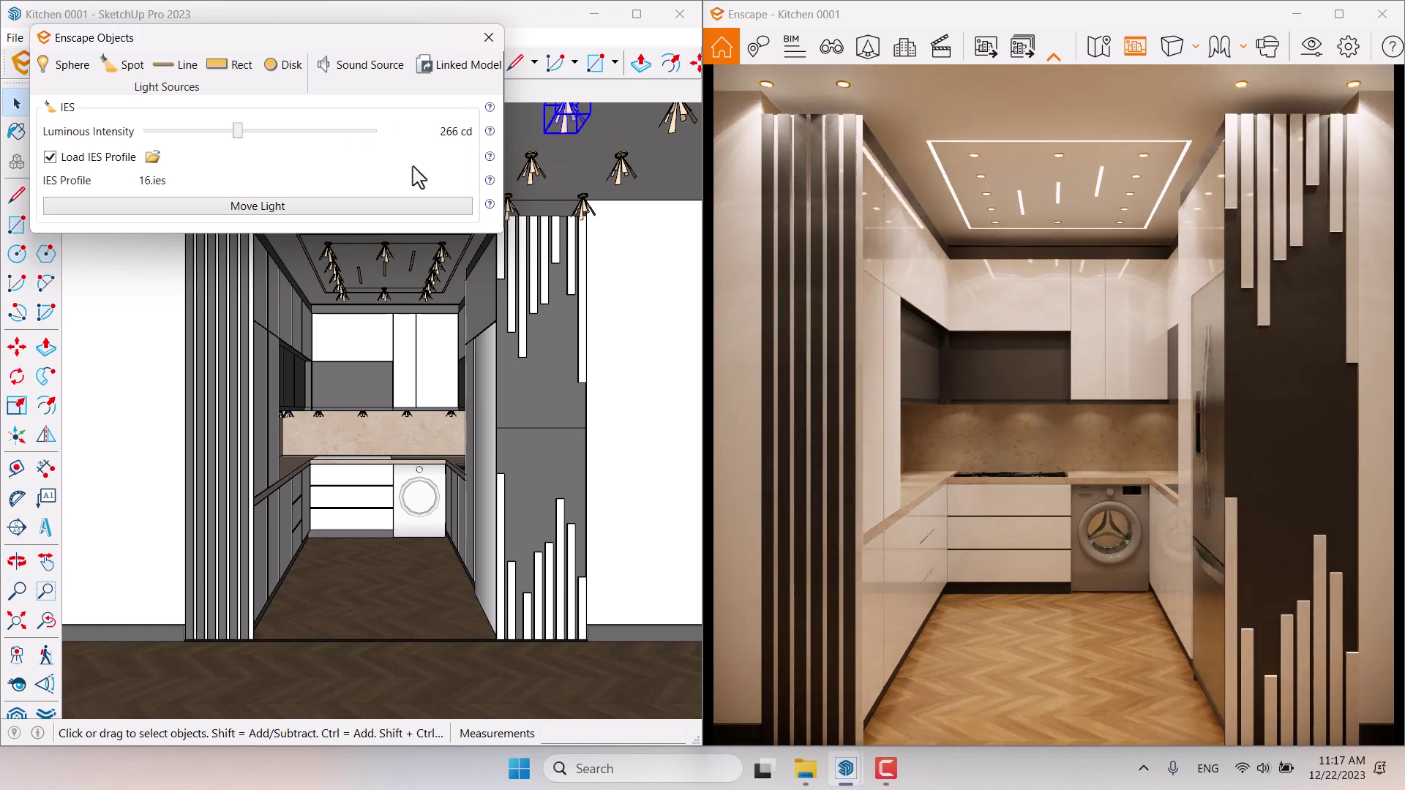
click(489, 37)
click(532, 170)
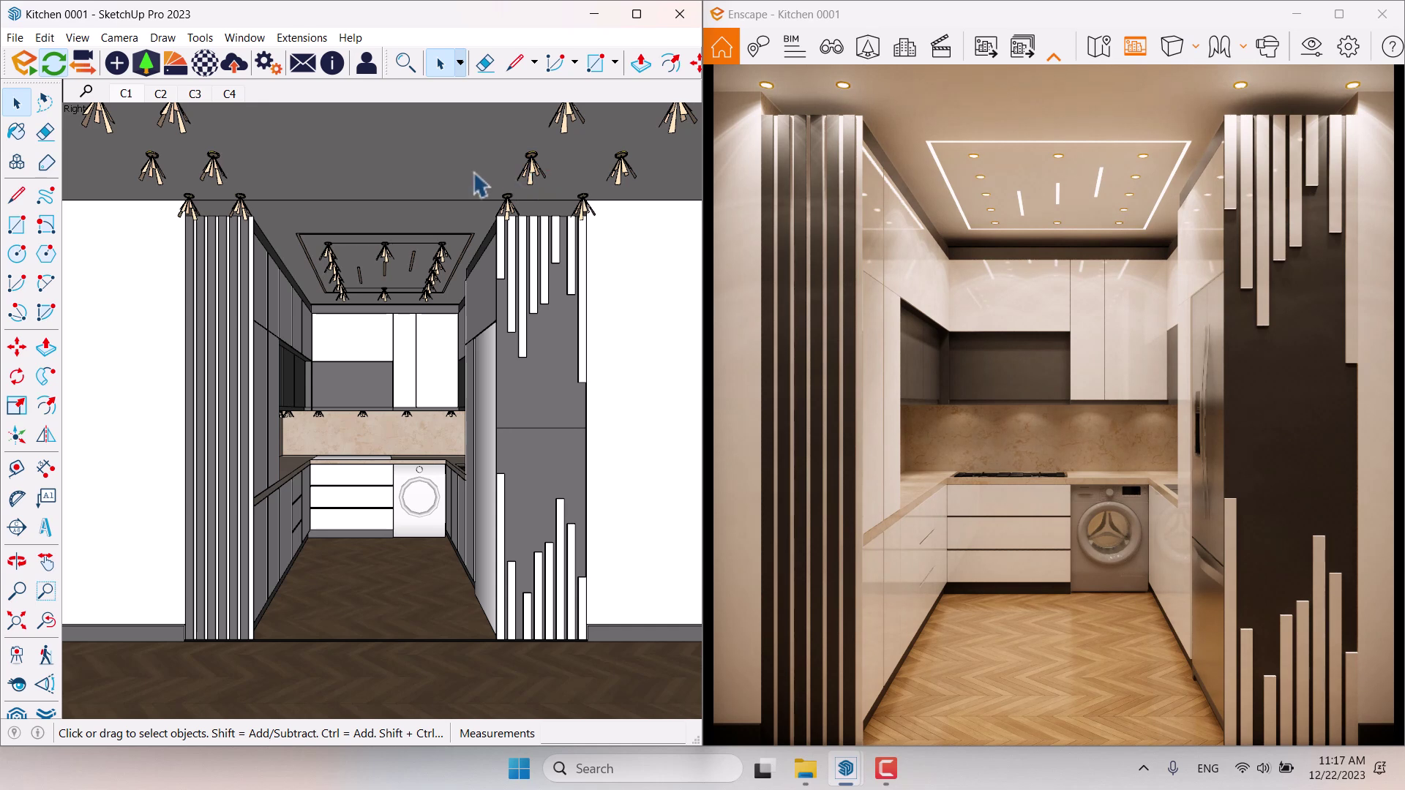
Set the Roof Line Light material's self-illumination luminance to 6,400 cd/m² in the Enscape Material Editor and close the editor.
click(213, 66)
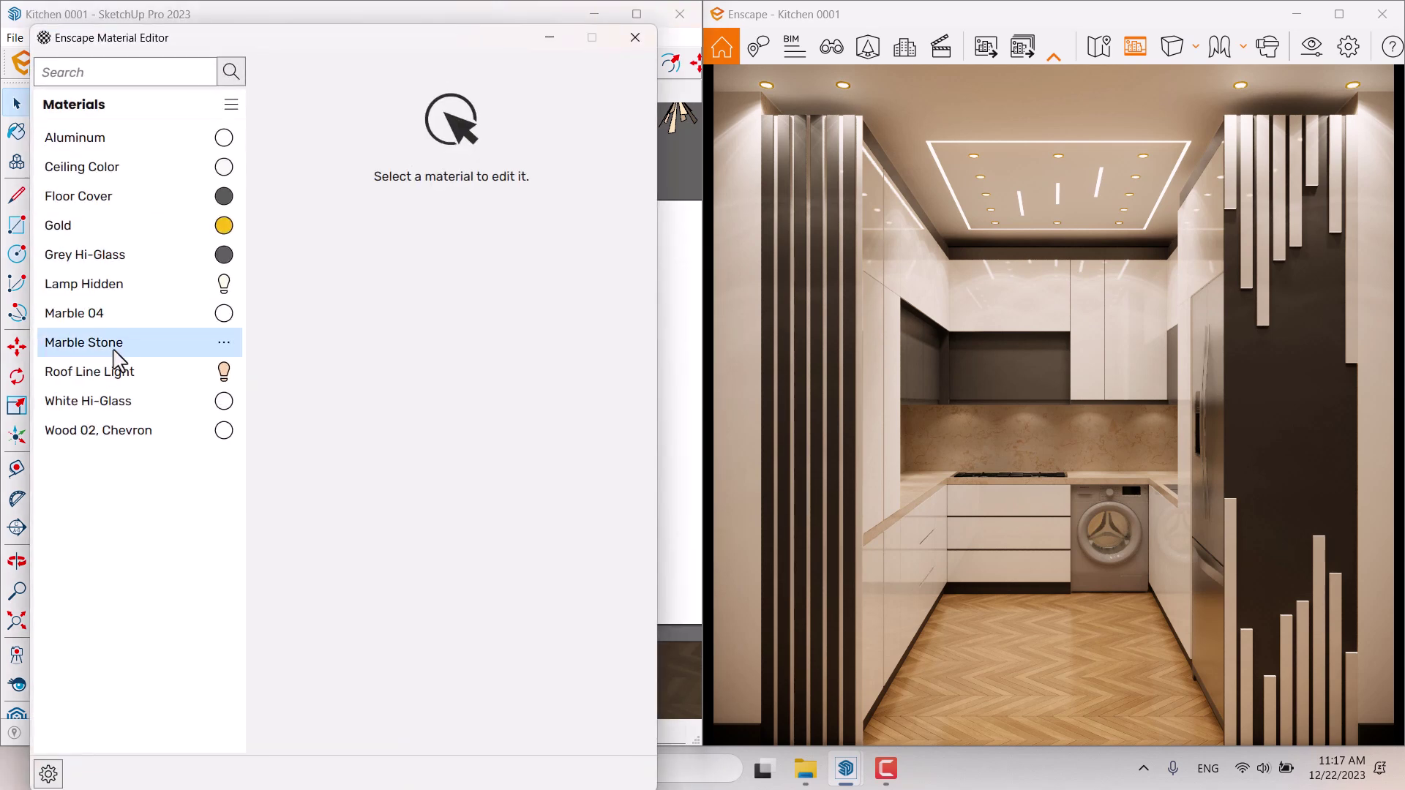
click(109, 375)
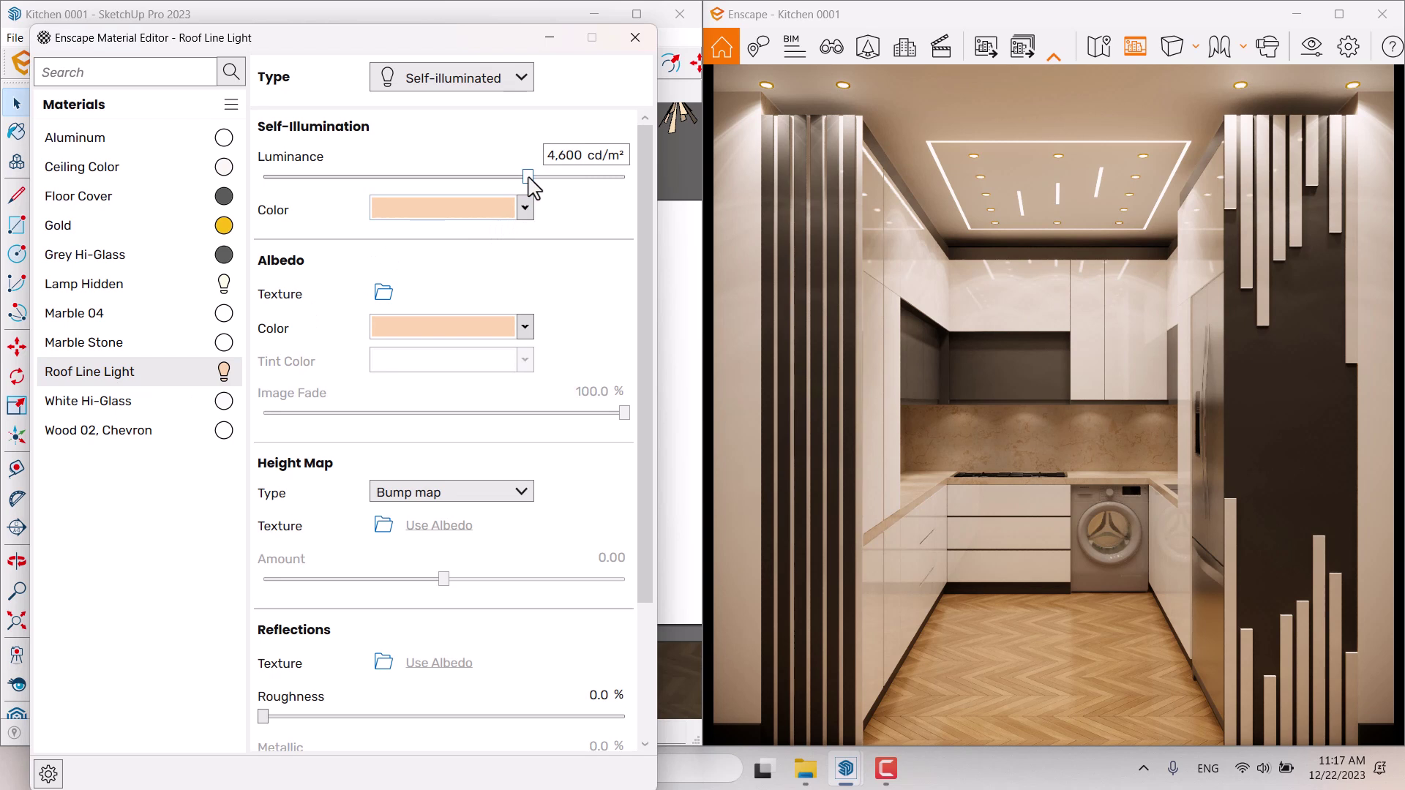
drag(528, 178, 549, 178)
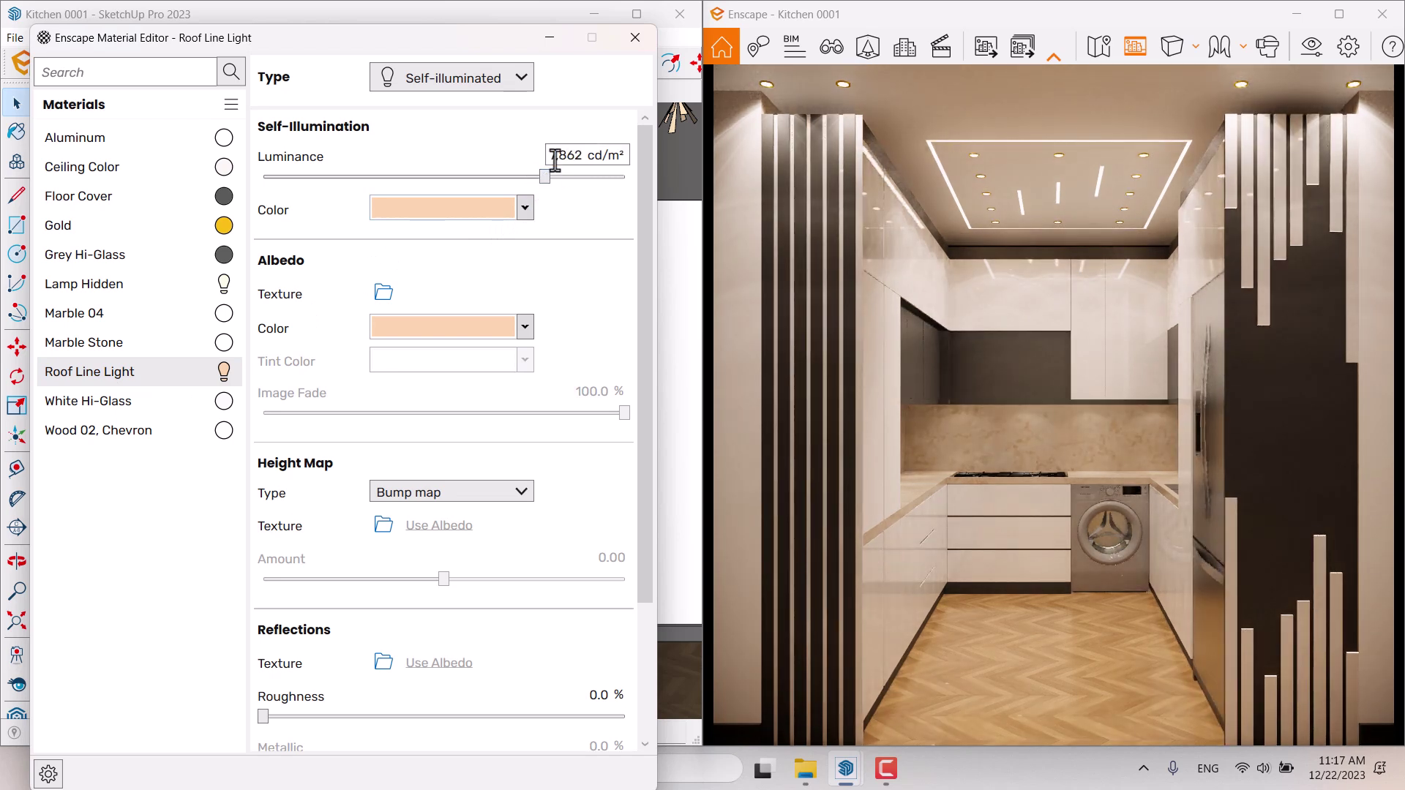
double_click(557, 155)
text(6,400)
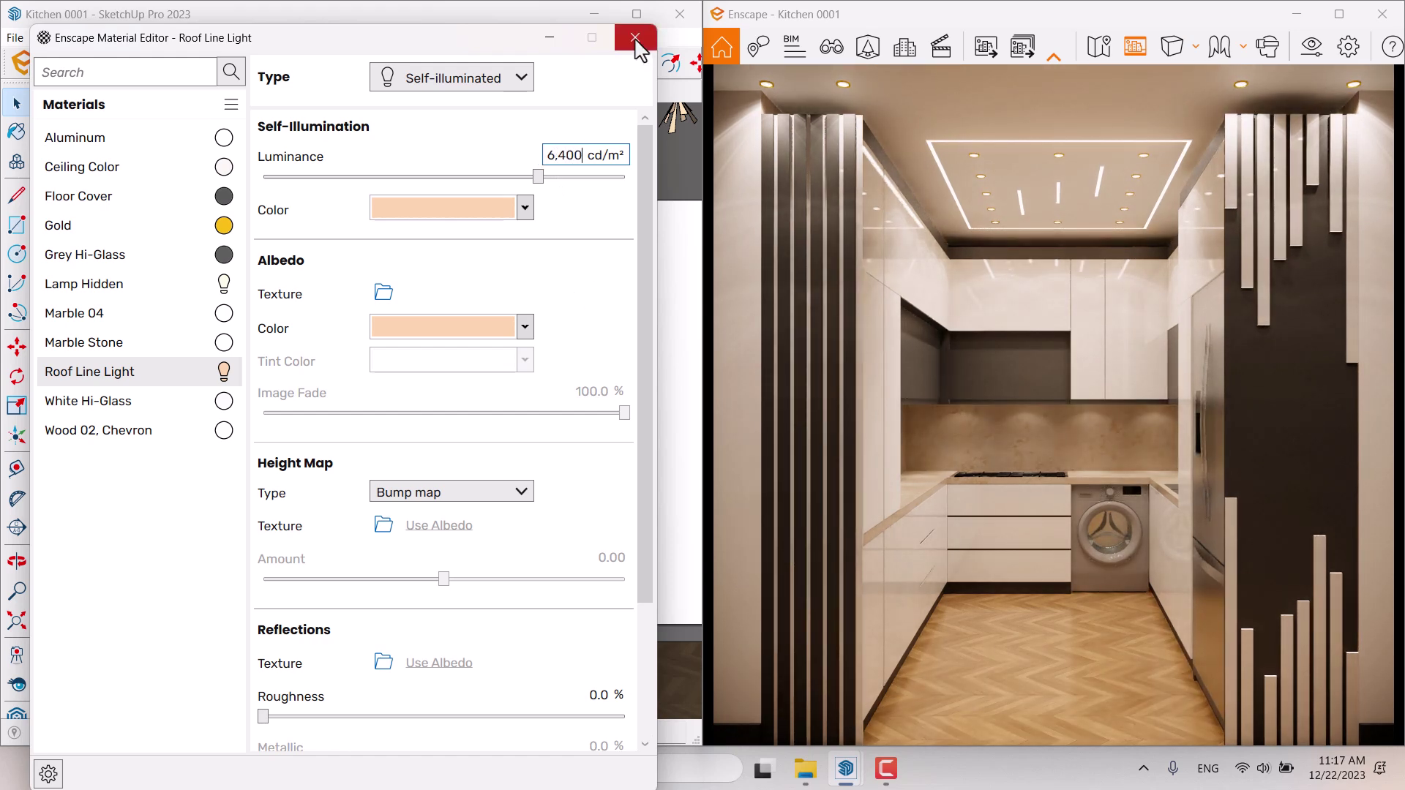
click(636, 38)
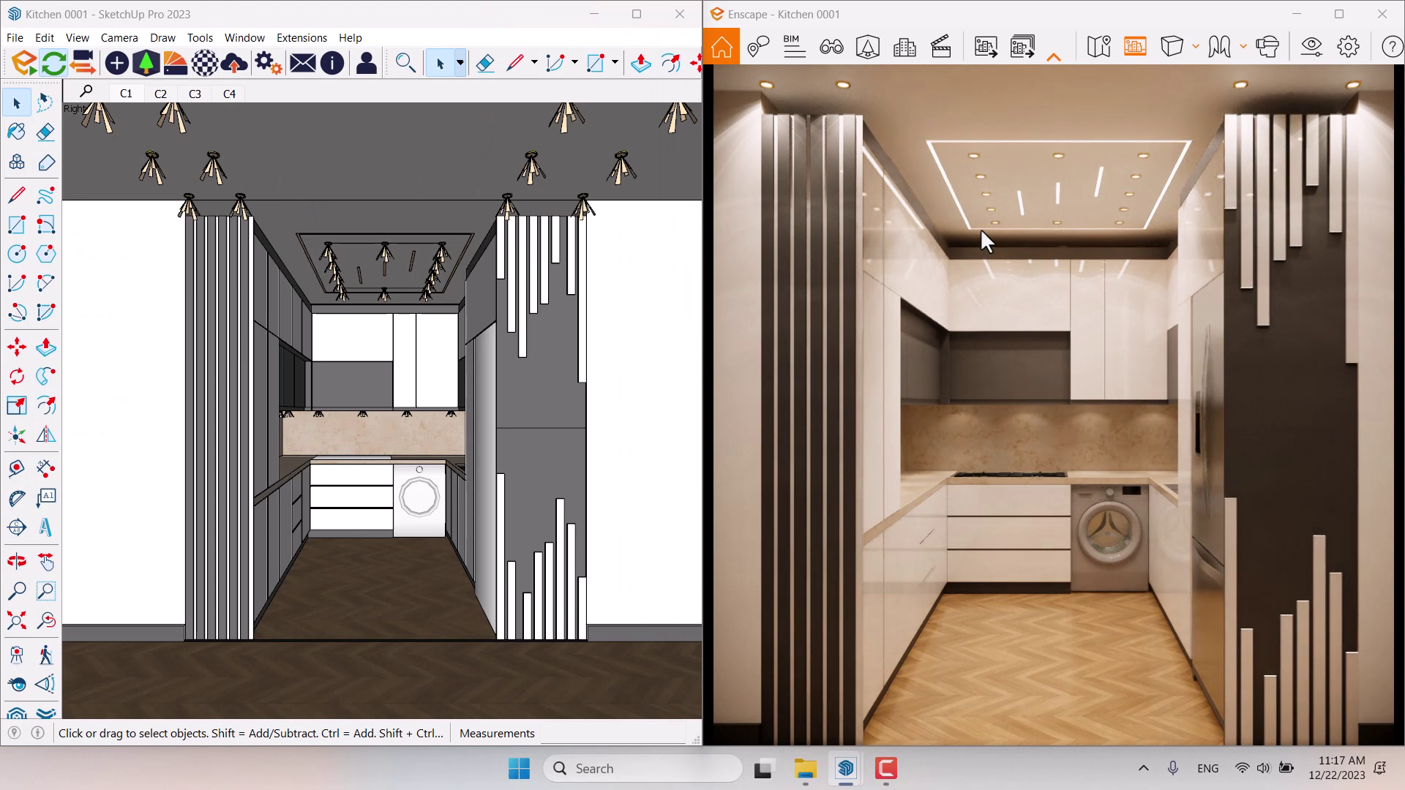
key(v)
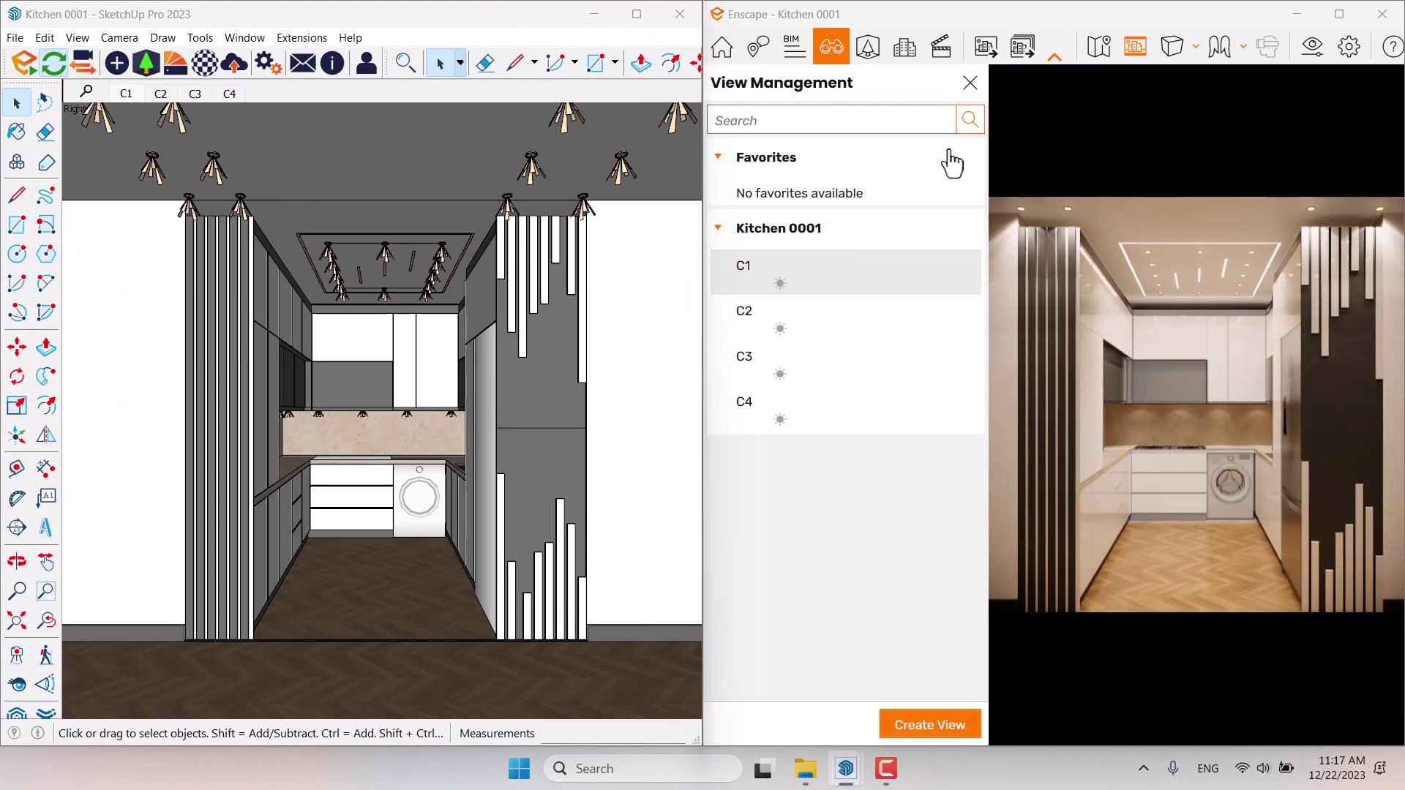
click(970, 82)
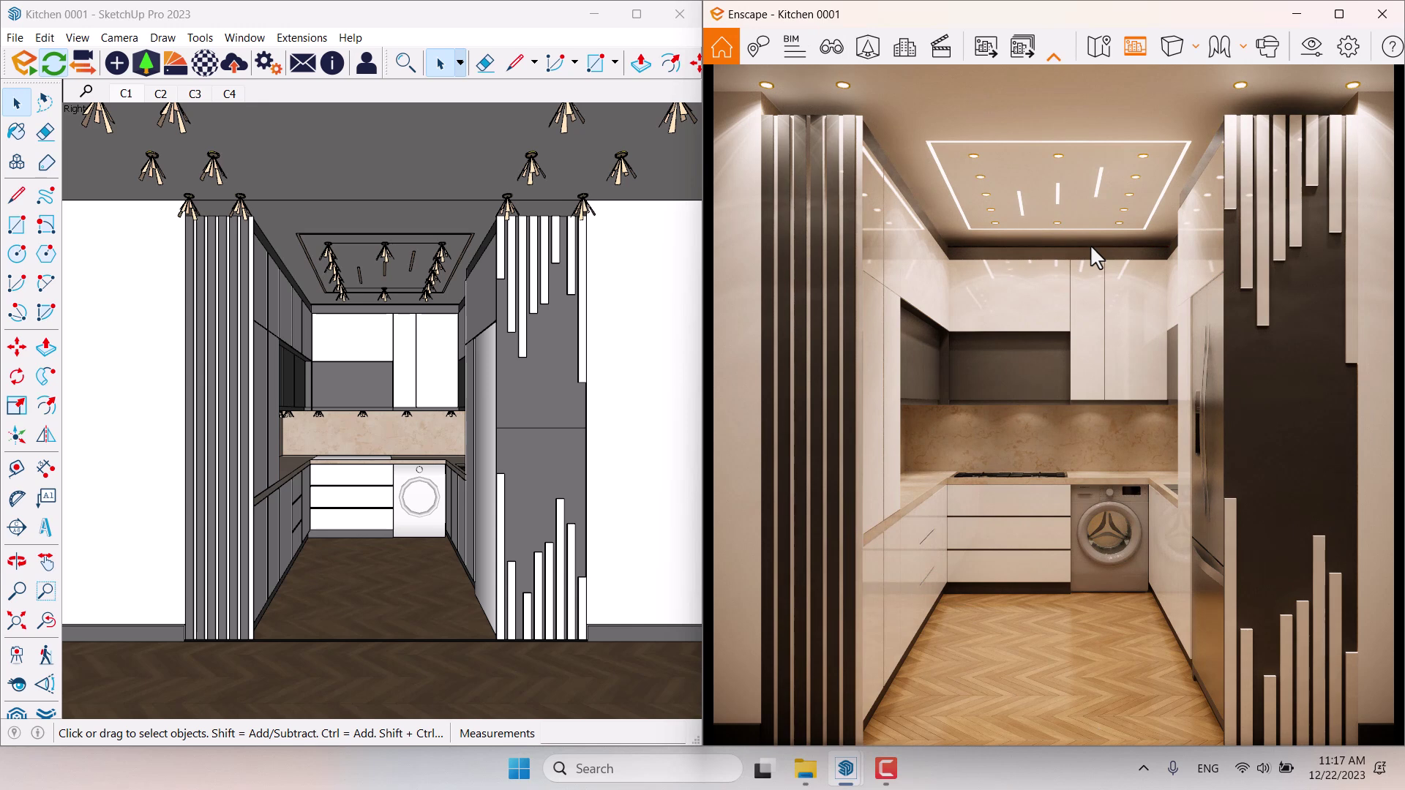
Maximize the render window, set the camera exposure to 56% in Visual Settings, and check the image corrections before closing the settings.
click(1339, 14)
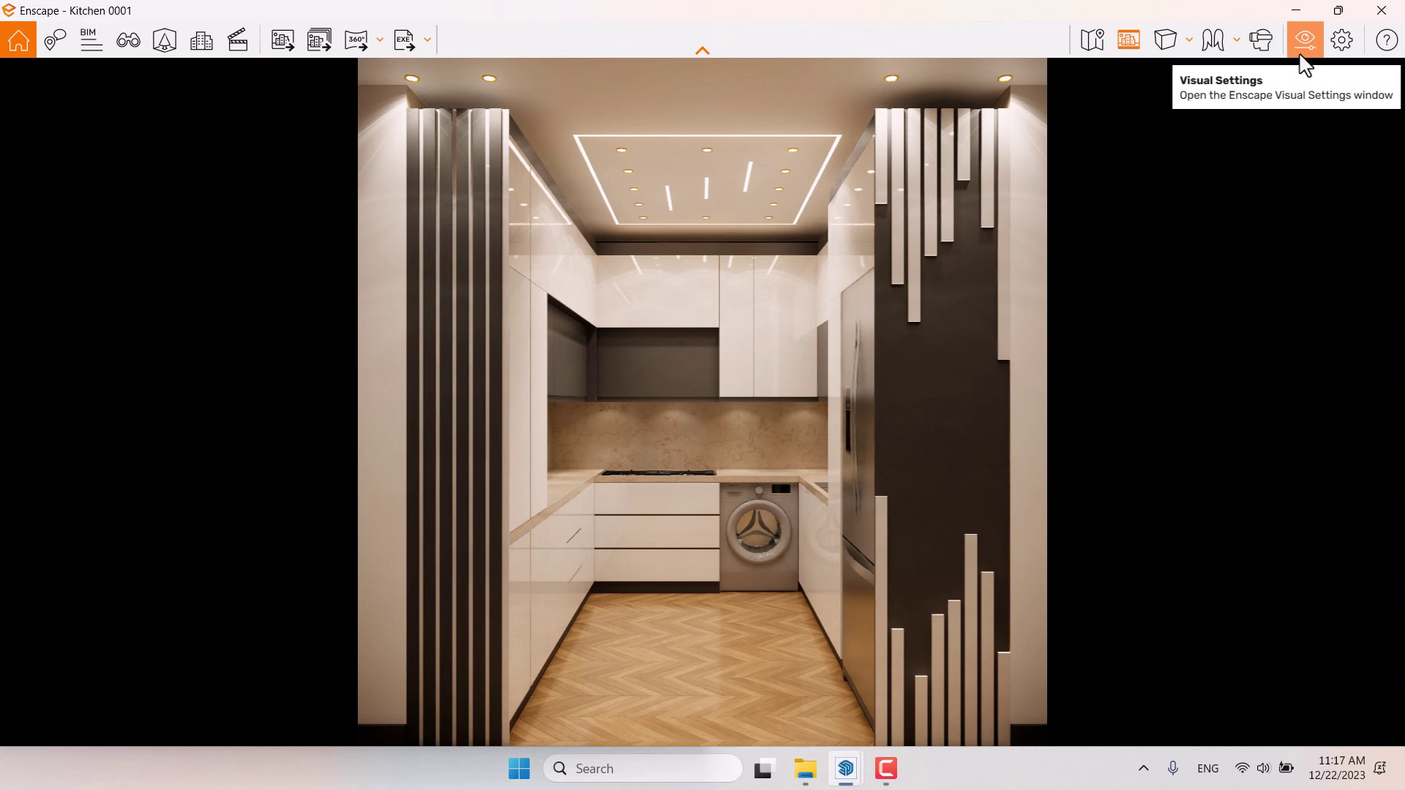
click(1302, 51)
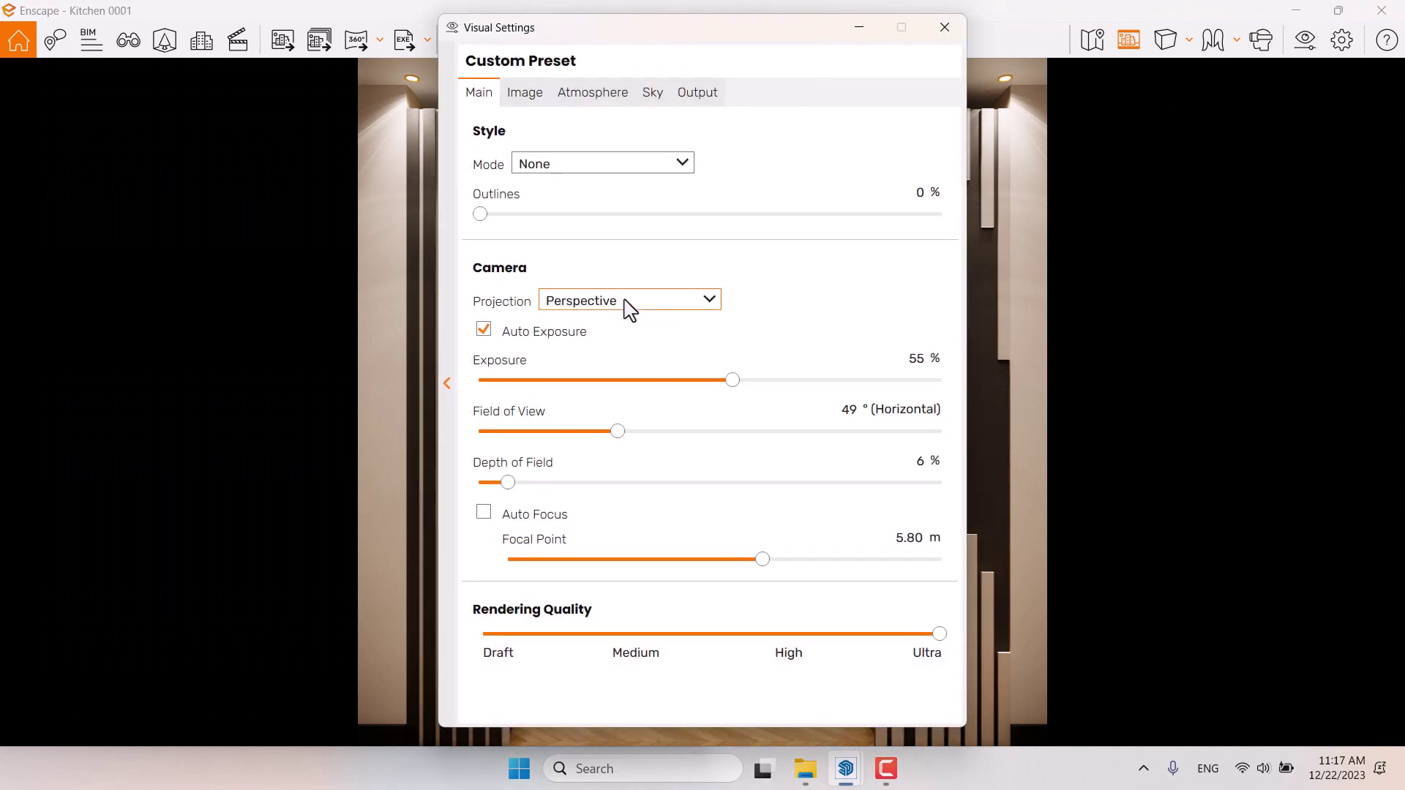
double_click(914, 362)
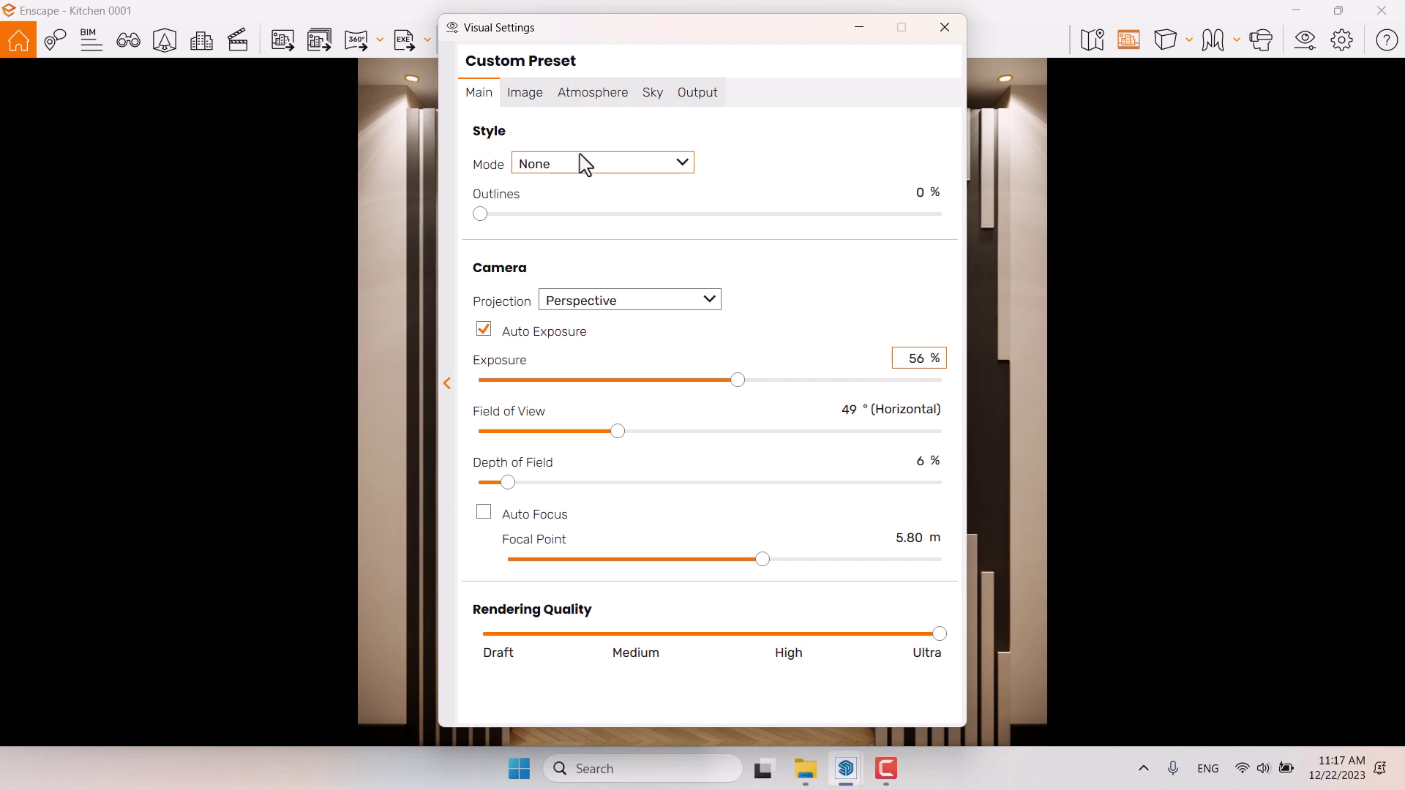
click(536, 94)
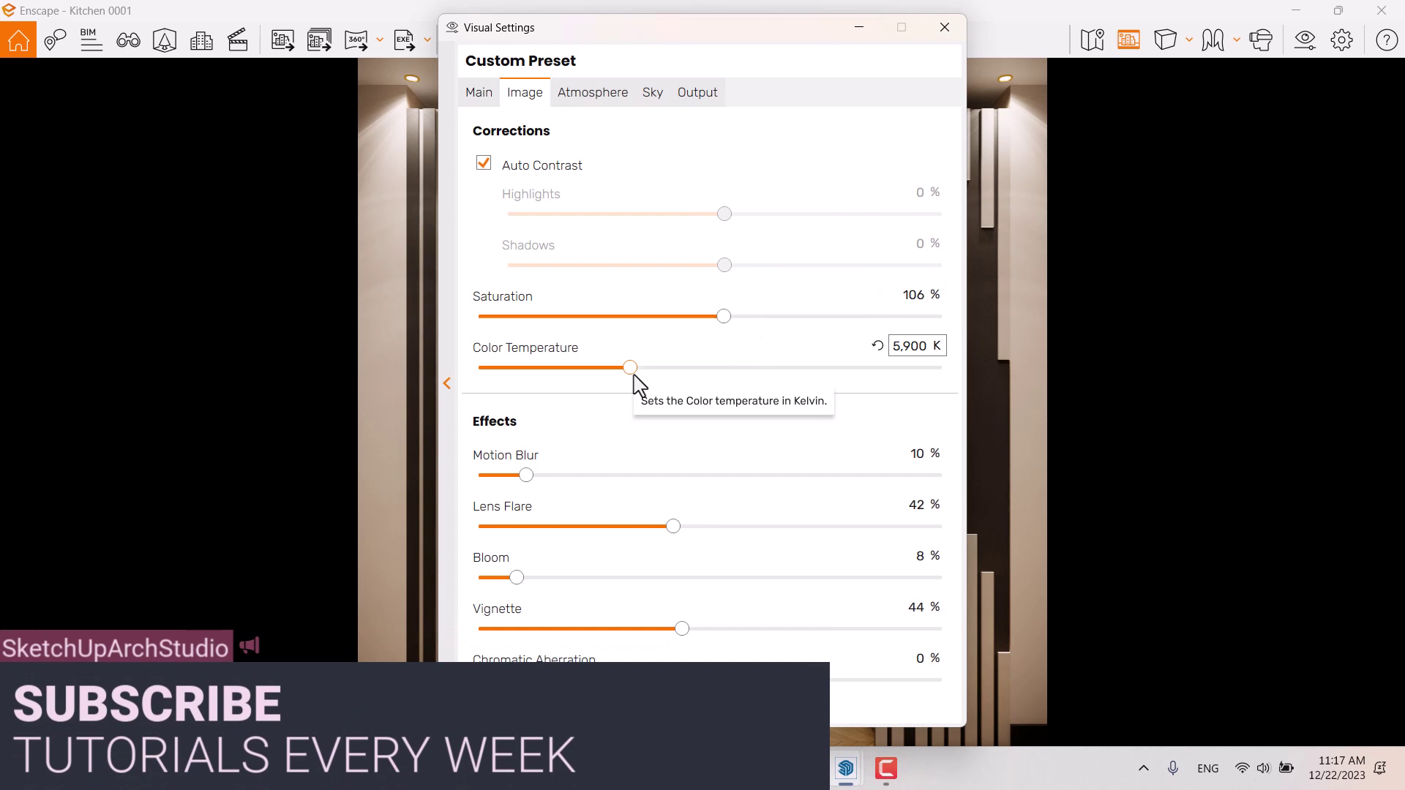
click(944, 28)
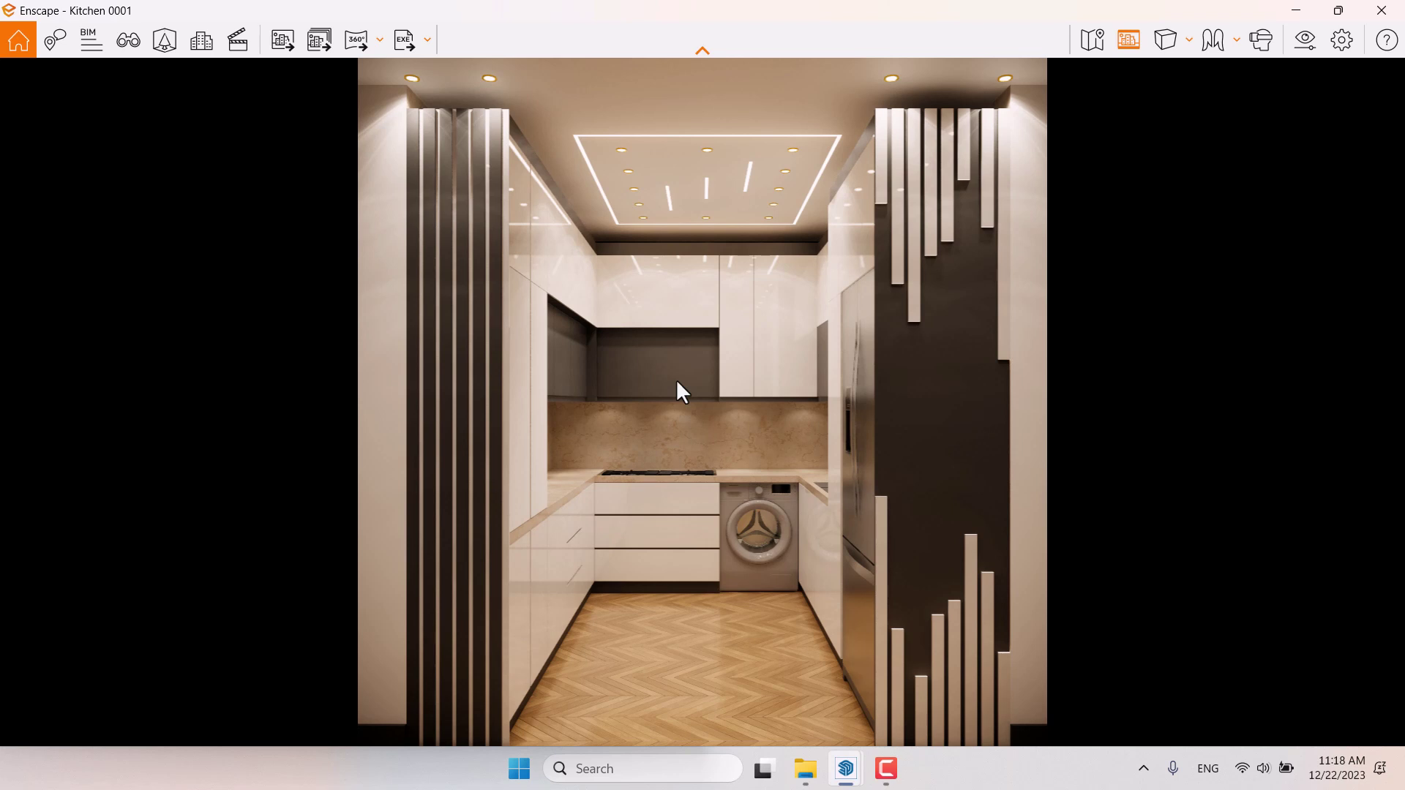
Start a screenshot export of the rendered kitchen view to open its save dialog.
click(279, 45)
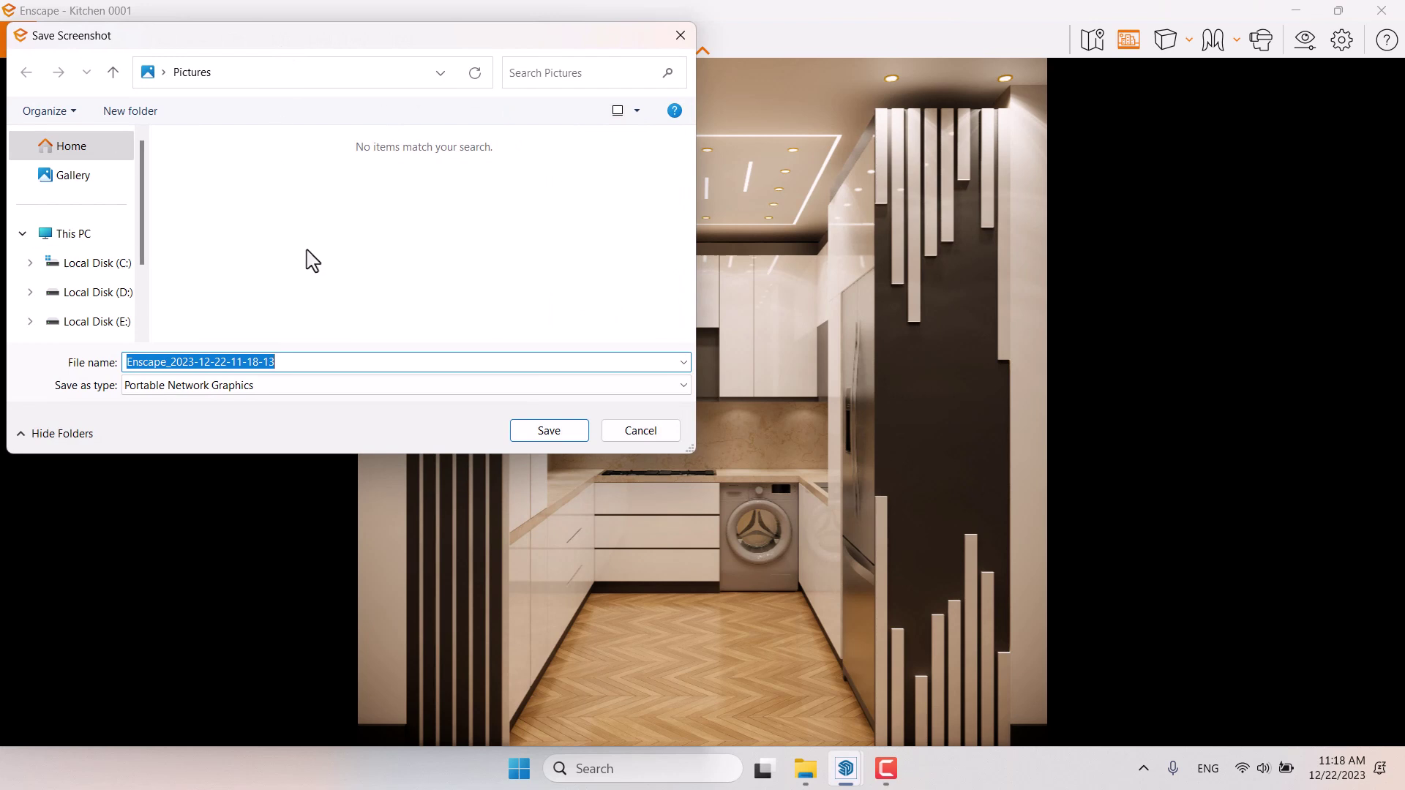
click(886, 769)
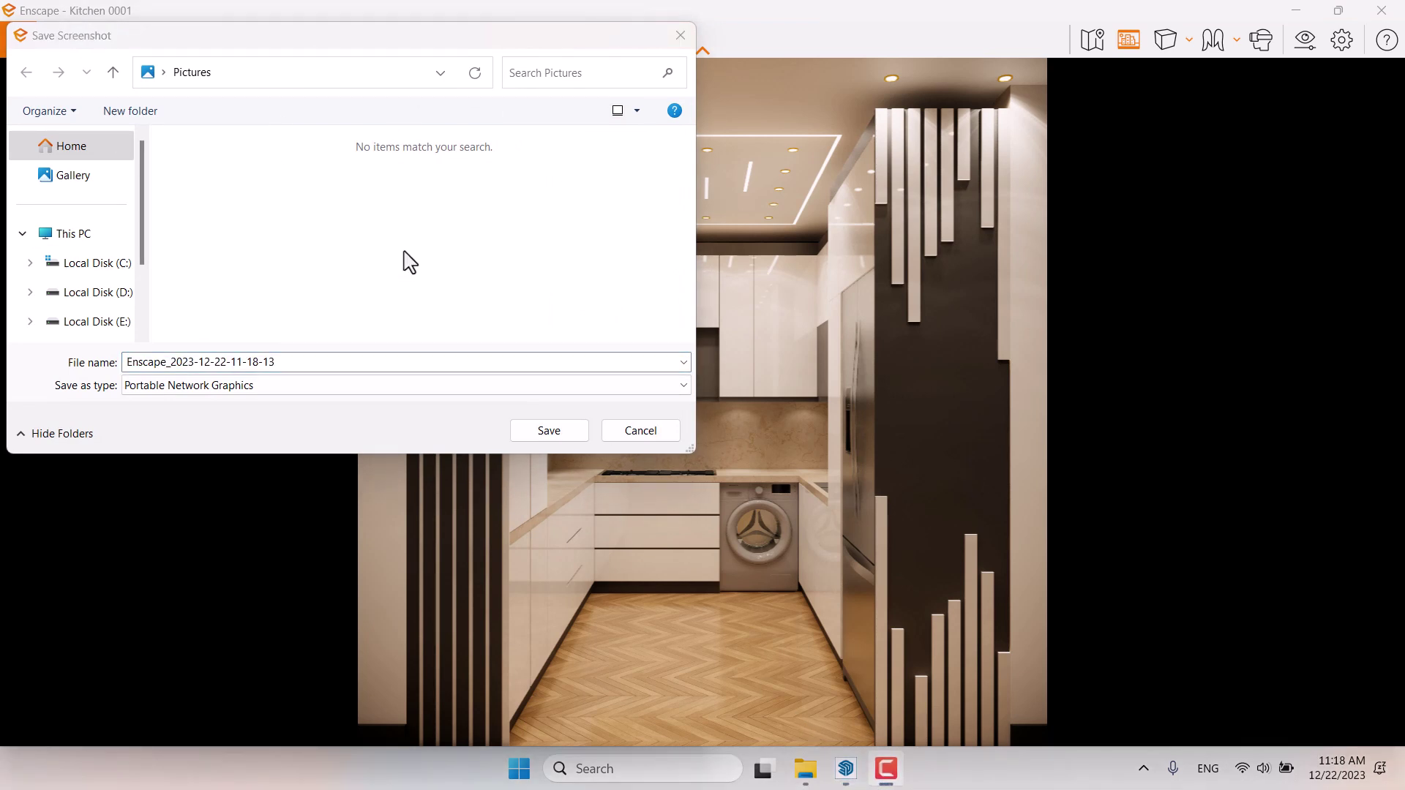